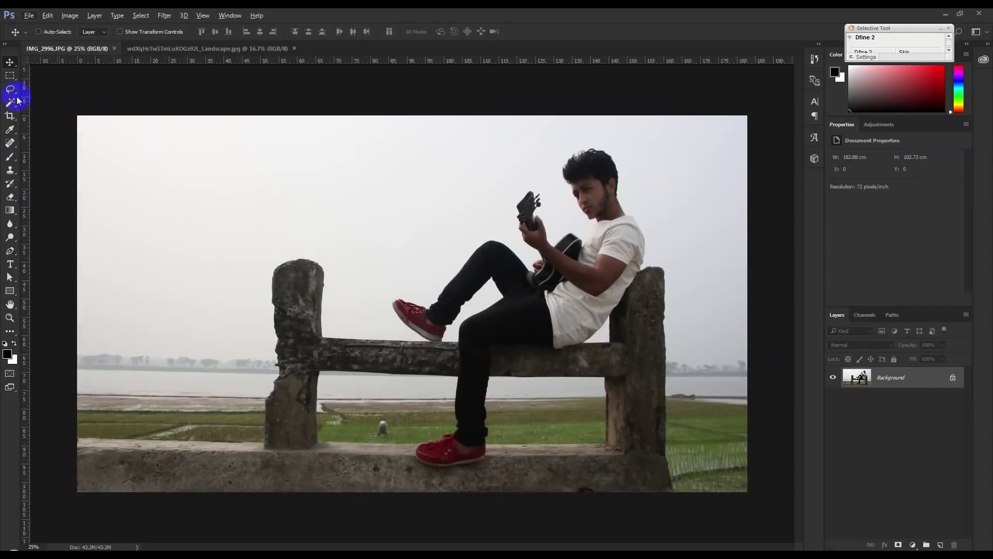
Step: Straighten the guitarist photo along the bench rail and crop it to 176.74 × 99.27 cm
left_click(10, 116)
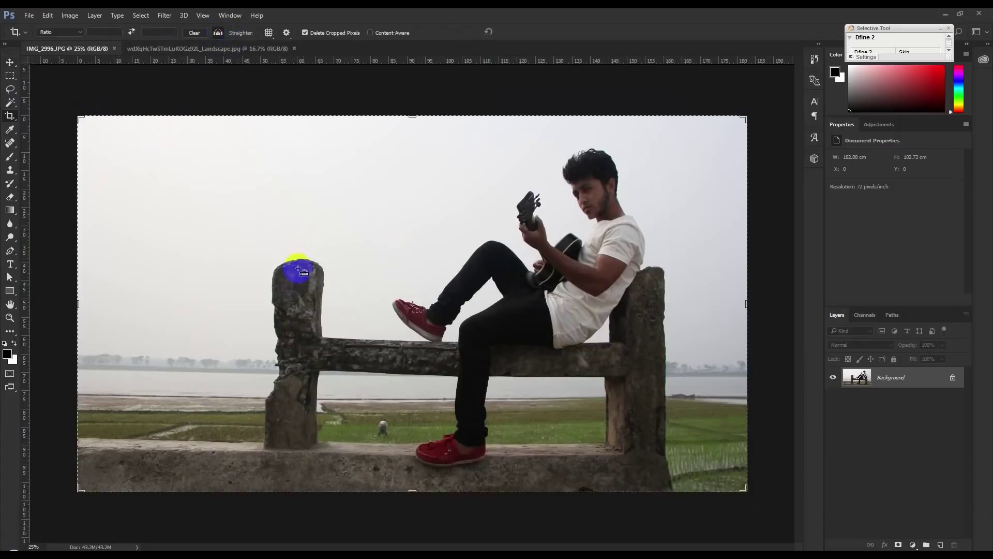
left_click_drag(321, 337, 609, 344)
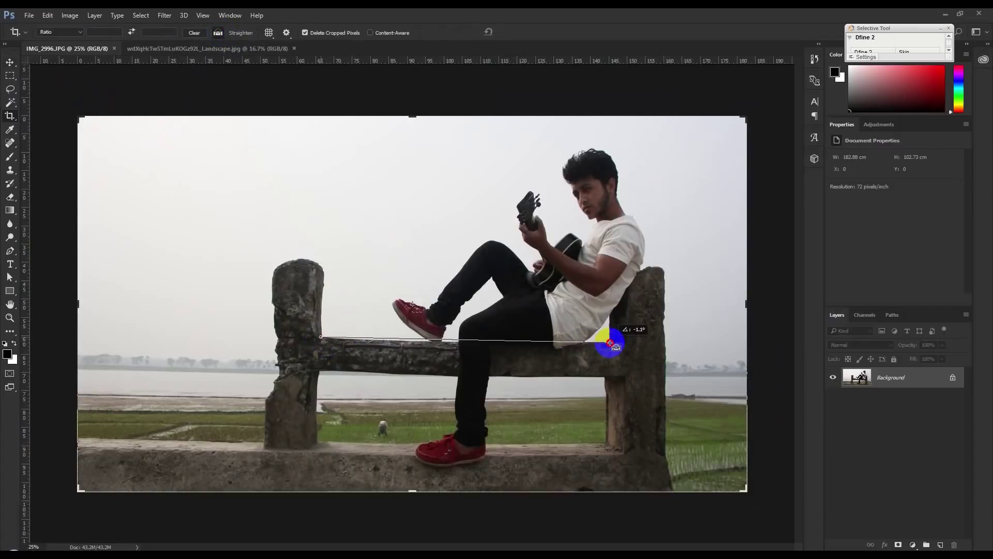
left_click_drag(611, 343, 609, 342)
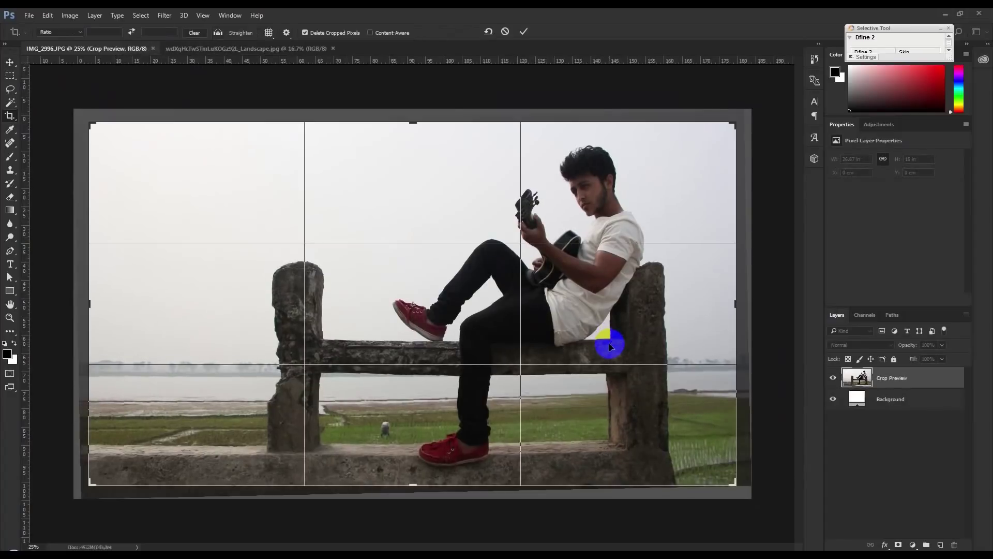
left_click(523, 31)
left_click(10, 63)
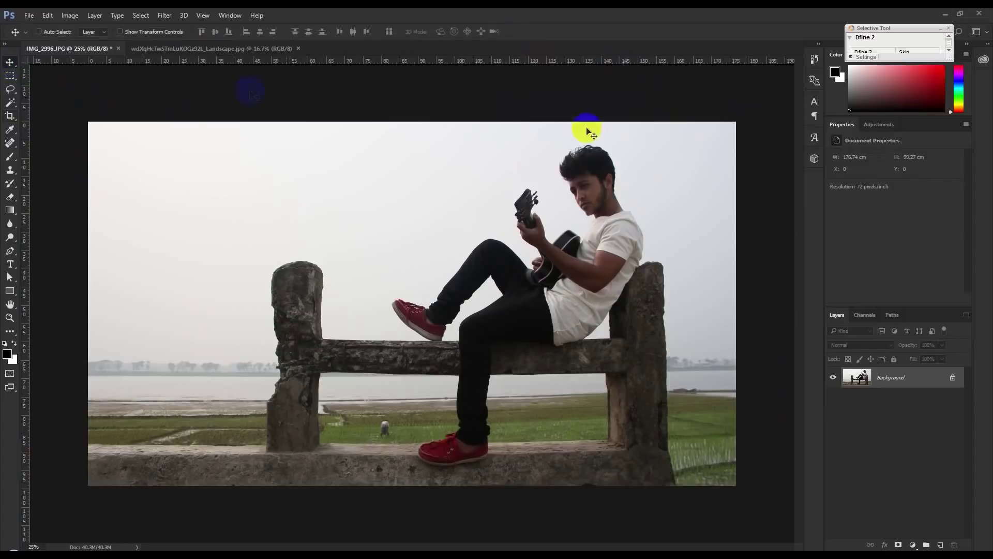
Step: Apply a Camera Raw grade: Highlights -100, Shadows +65, Whites +67, Blacks +37, Clarity +40
left_click(165, 15)
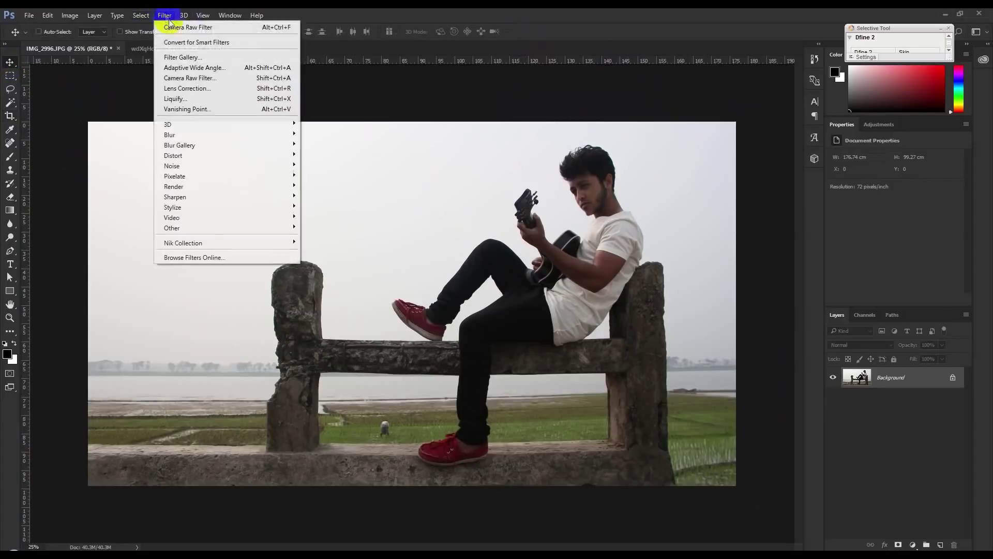
left_click(178, 71)
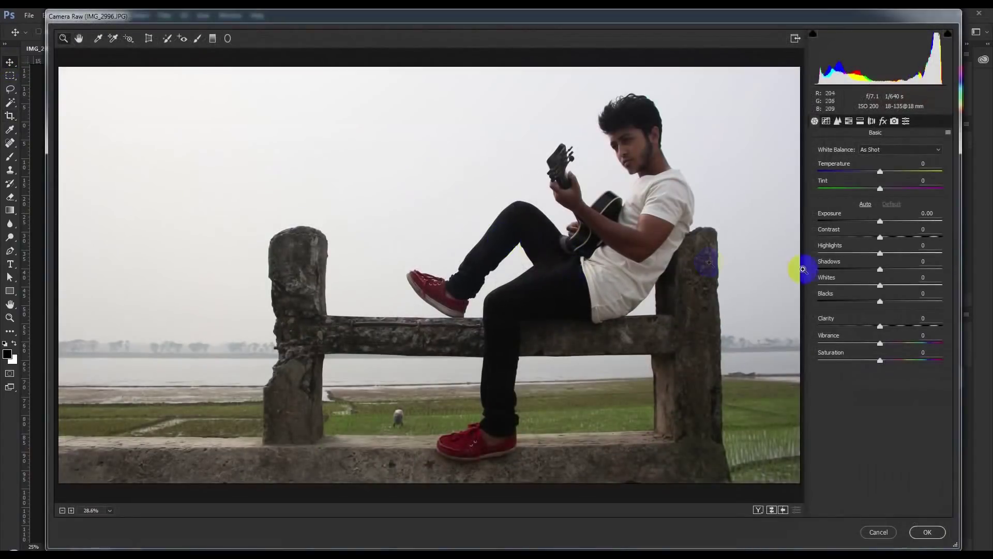
mouse_move(880, 269)
left_mouse_down()
mouse_move(920, 269)
mouse_move(915, 279)
mouse_move(776, 257)
left_mouse_up()
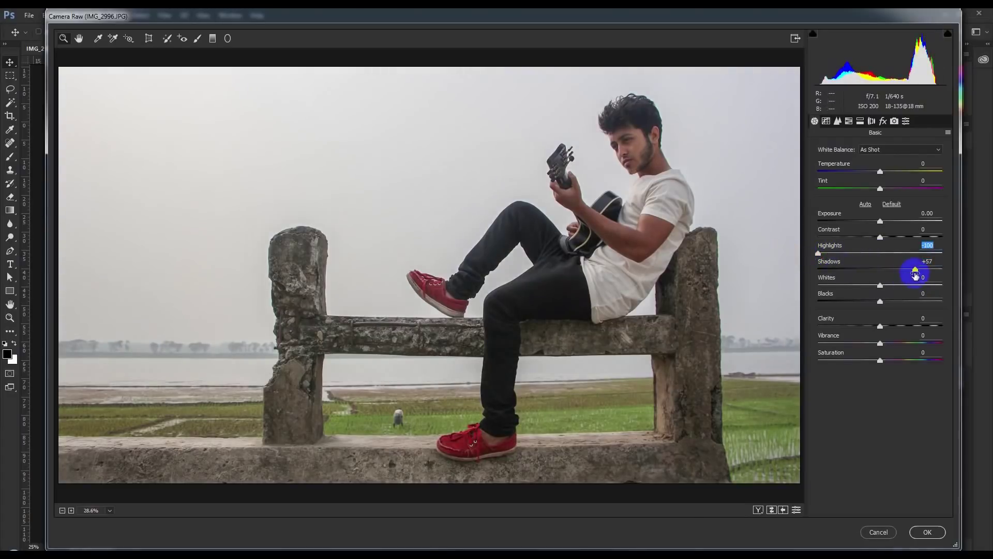
mouse_move(935, 274)
left_mouse_down()
mouse_move(949, 268)
mouse_move(921, 276)
left_mouse_up()
left_click_drag(881, 324, 917, 327)
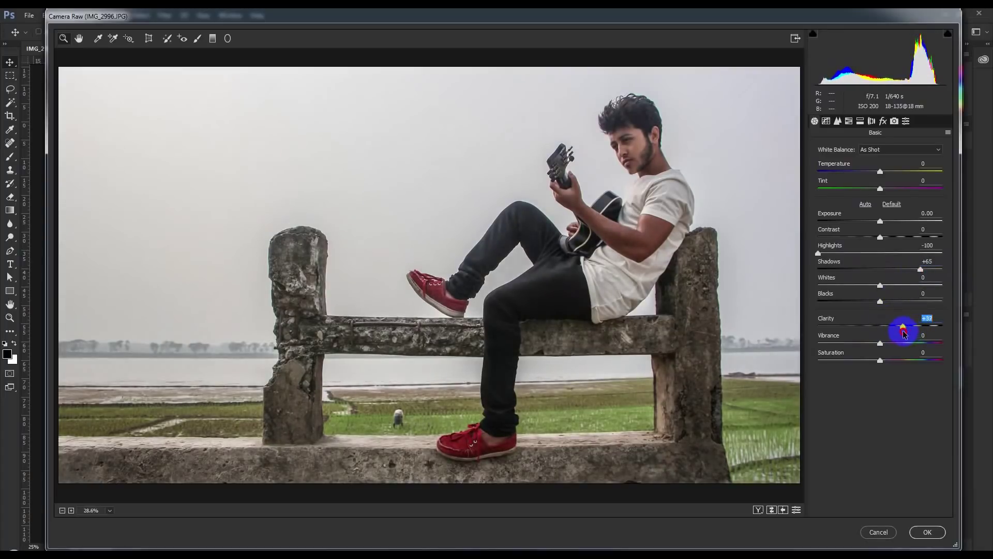
mouse_move(881, 287)
left_mouse_down()
mouse_move(929, 287)
mouse_move(878, 304)
mouse_move(909, 310)
mouse_move(921, 288)
left_mouse_up()
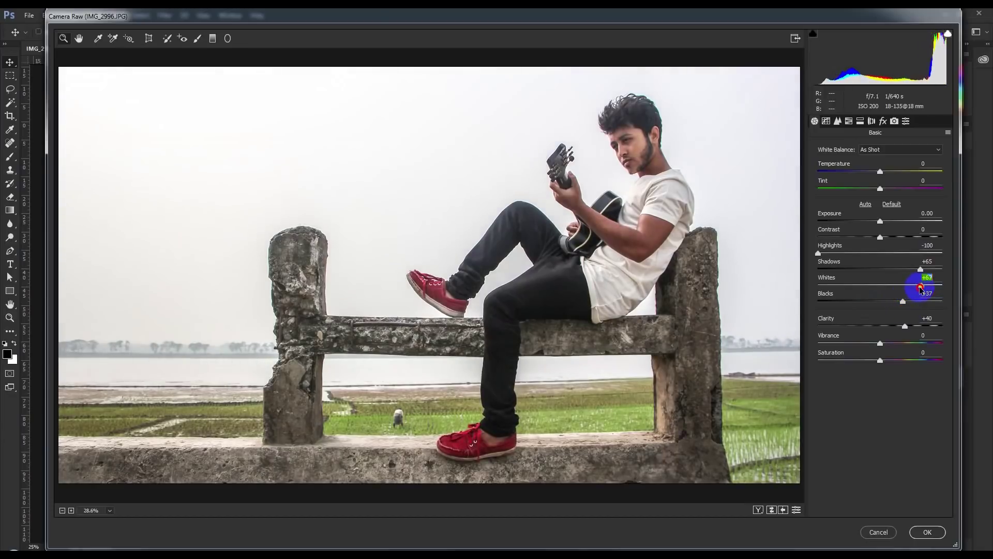
left_click(839, 122)
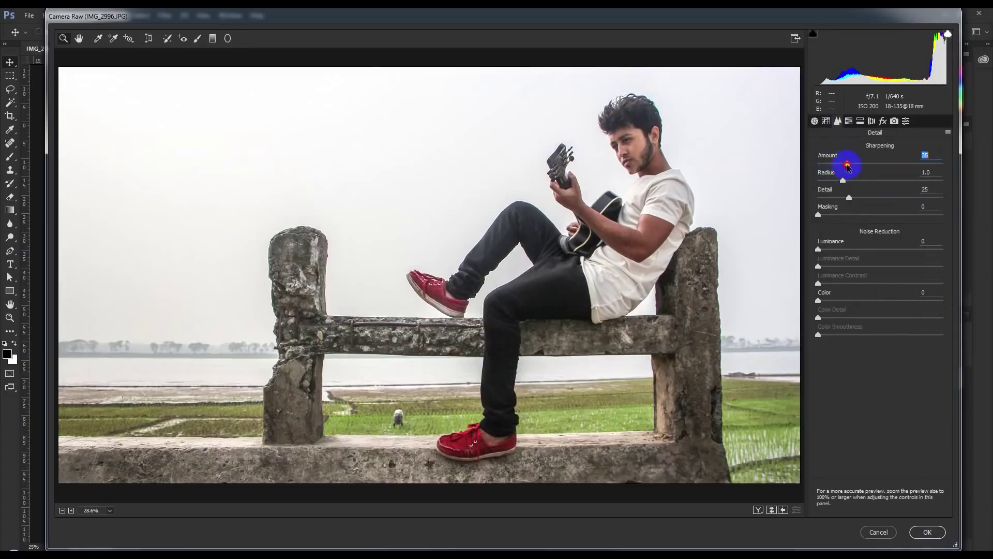
left_click(927, 533)
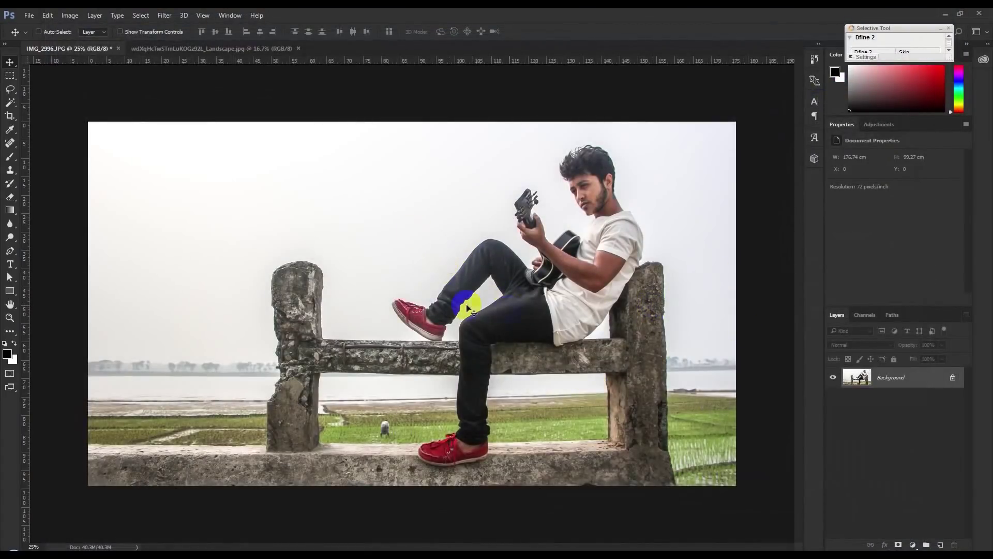
Step: Quick-select the stone wall bottom, right pillar, bench rail, left post and the guitarist
left_click(10, 250)
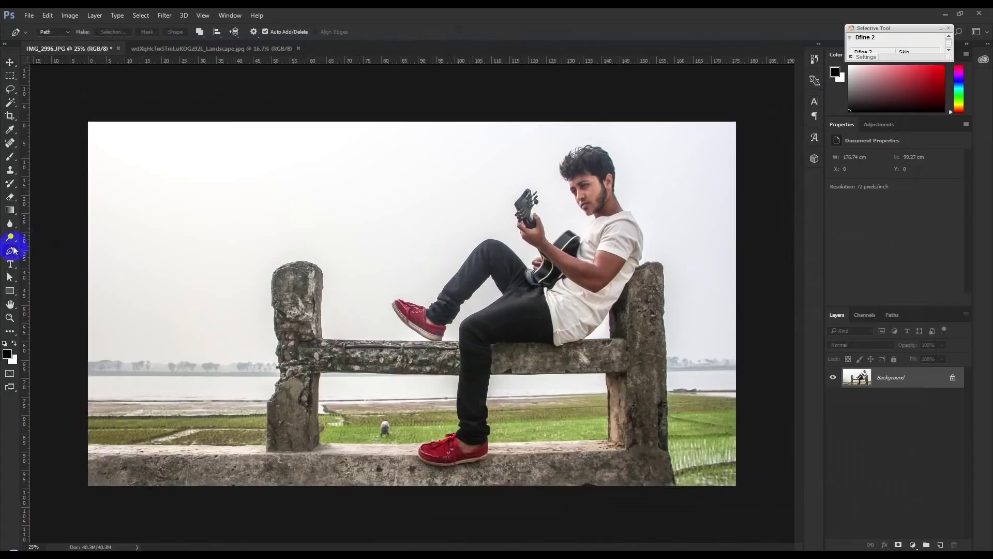
left_click(9, 102)
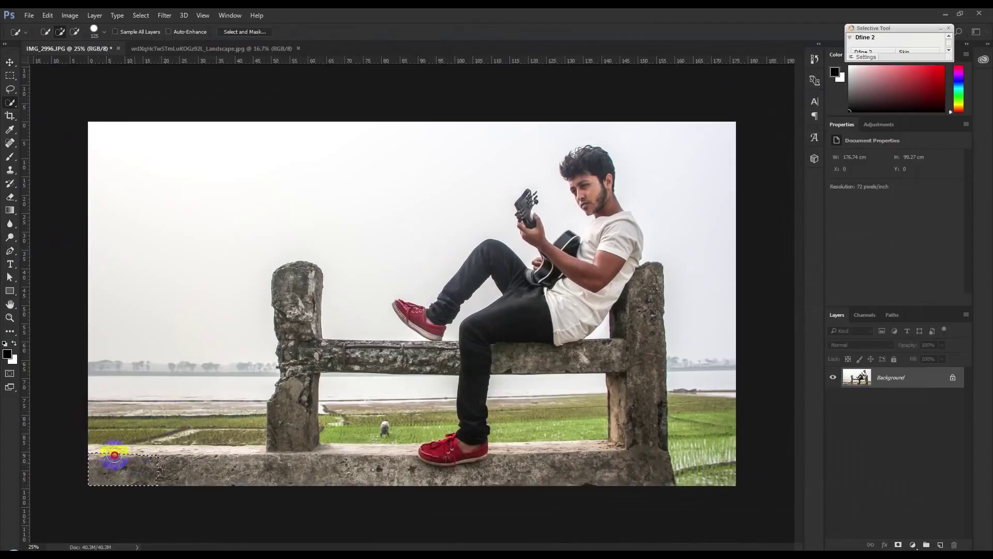
left_click_drag(161, 459, 232, 462)
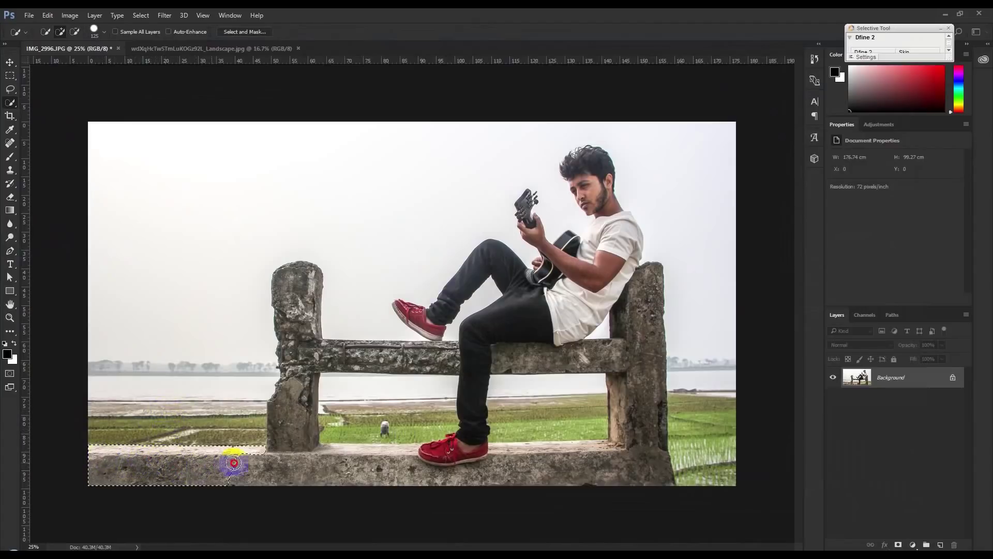
left_click_drag(385, 470, 507, 467)
mouse_move(595, 466)
left_mouse_down()
mouse_move(637, 355)
mouse_move(475, 355)
mouse_move(590, 266)
mouse_move(567, 255)
mouse_move(566, 242)
mouse_move(604, 260)
mouse_move(610, 211)
mouse_move(588, 188)
mouse_move(543, 270)
mouse_move(521, 282)
mouse_move(506, 266)
mouse_move(417, 324)
mouse_move(463, 356)
mouse_move(372, 356)
left_mouse_up()
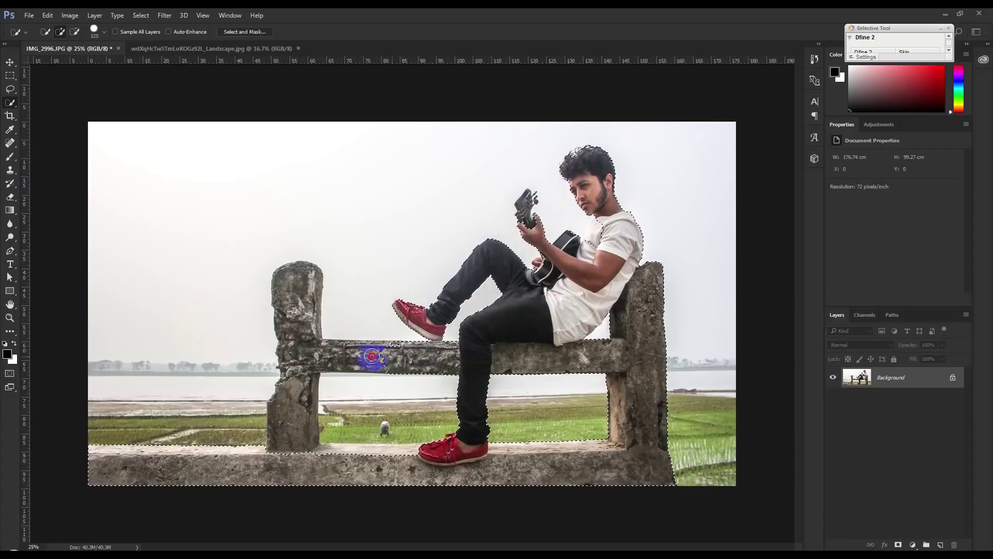
left_click_drag(304, 354, 297, 297)
mouse_move(296, 339)
left_mouse_down()
mouse_move(284, 412)
mouse_move(306, 428)
mouse_move(432, 446)
left_mouse_up()
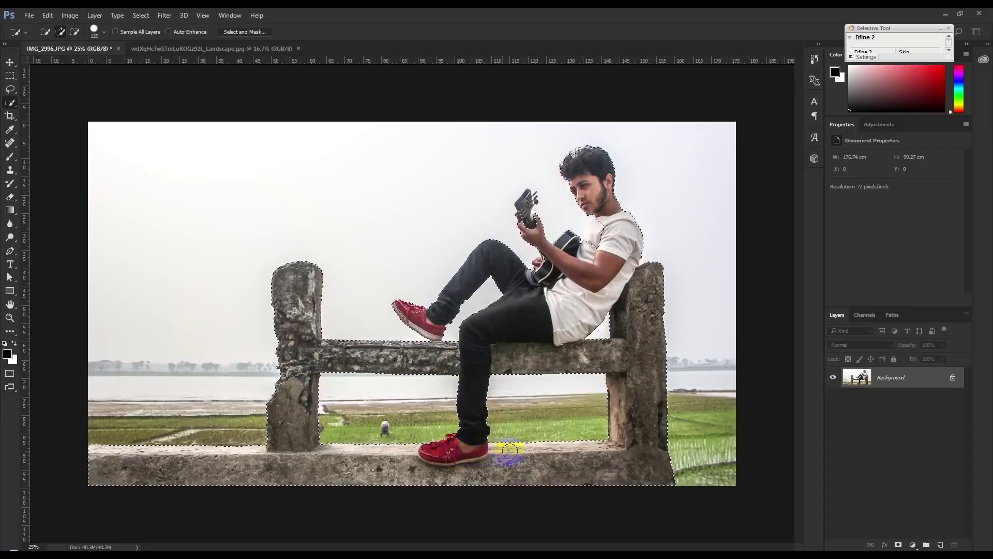
scroll(454, 453, "up", 3, "alt")
Step: With a smaller brush, refine the selection around the red shoe and wall edge
scroll(454, 455, "up", 3)
key("bracketleft")
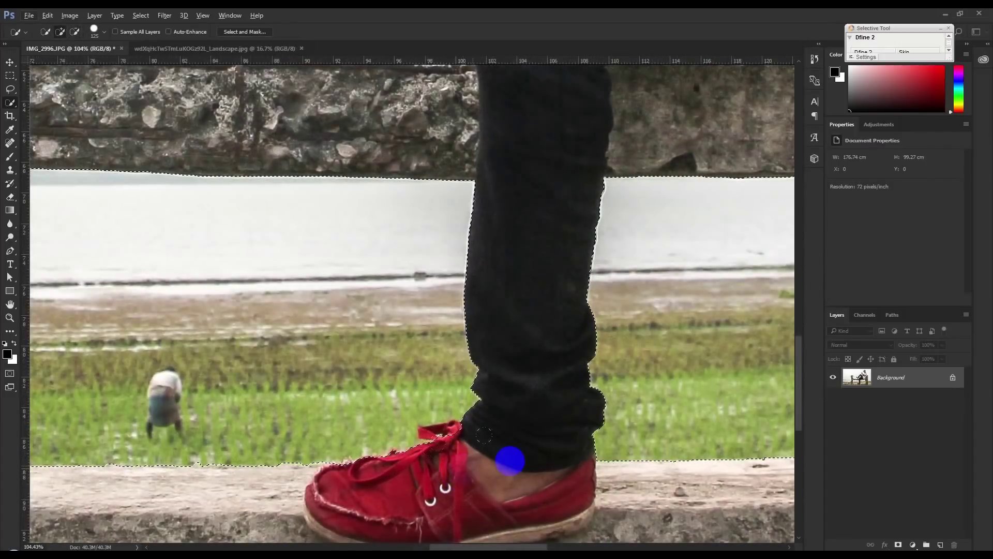
key("bracketleft")
key("bracketleft")
key("bracketleft")
left_click(440, 438)
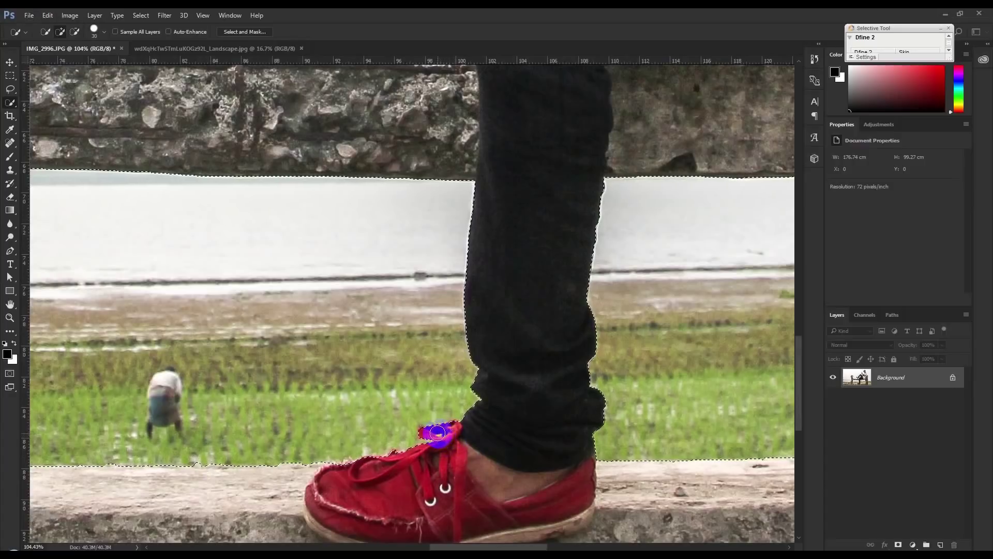
mouse_move(386, 477)
left_mouse_down()
mouse_move(333, 472)
mouse_move(388, 468)
mouse_move(346, 469)
mouse_move(355, 466)
left_mouse_up()
left_click_drag(211, 459, 197, 457)
left_click(197, 458, "alt")
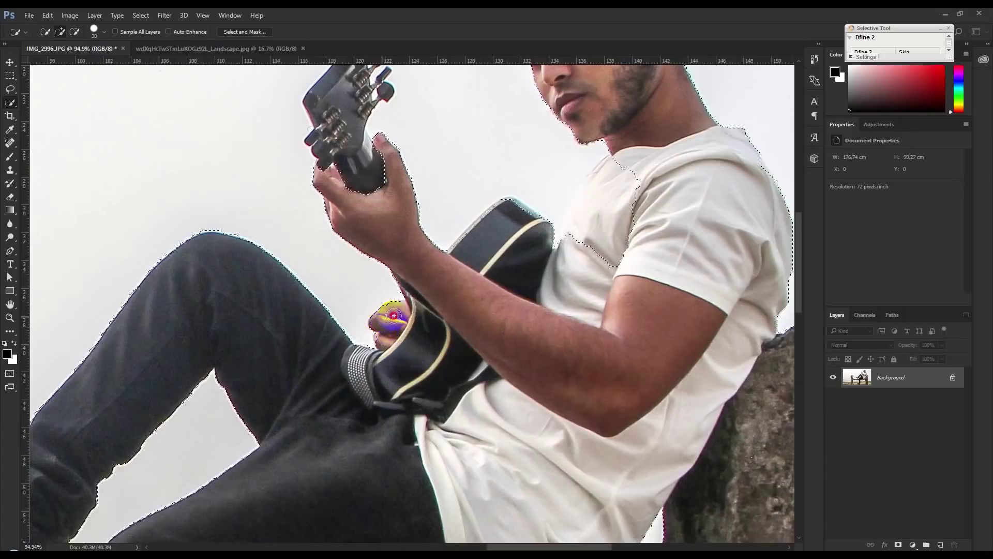
Step: Add the guitar headstock, tuning pegs, forearm and guitar's top edge to the selection
mouse_move(377, 178)
left_mouse_down()
mouse_move(330, 125)
mouse_move(329, 147)
left_mouse_up()
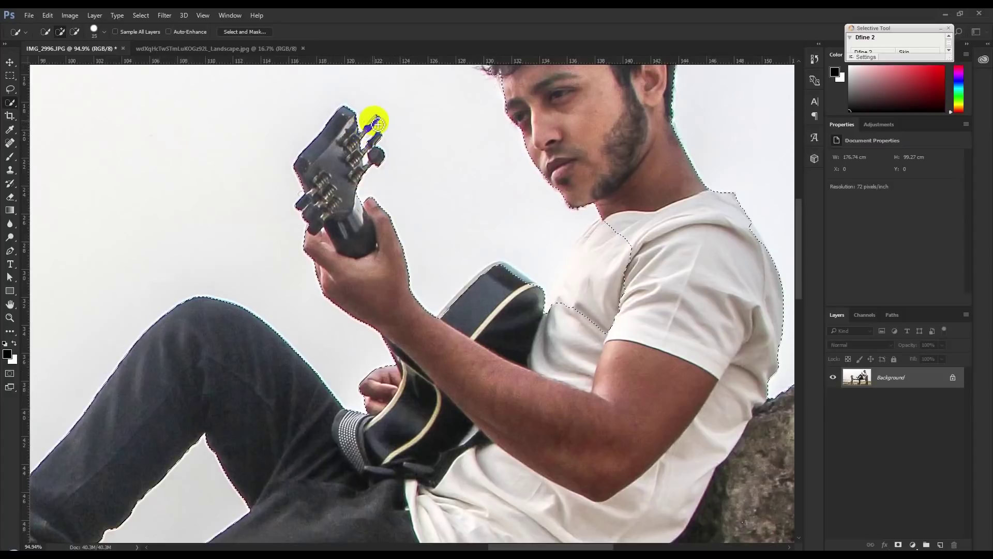
mouse_move(374, 131)
left_mouse_down()
mouse_move(380, 124)
mouse_move(363, 117)
left_mouse_up()
mouse_move(382, 213)
left_mouse_down()
mouse_move(355, 240)
mouse_move(317, 226)
mouse_move(310, 200)
left_mouse_up()
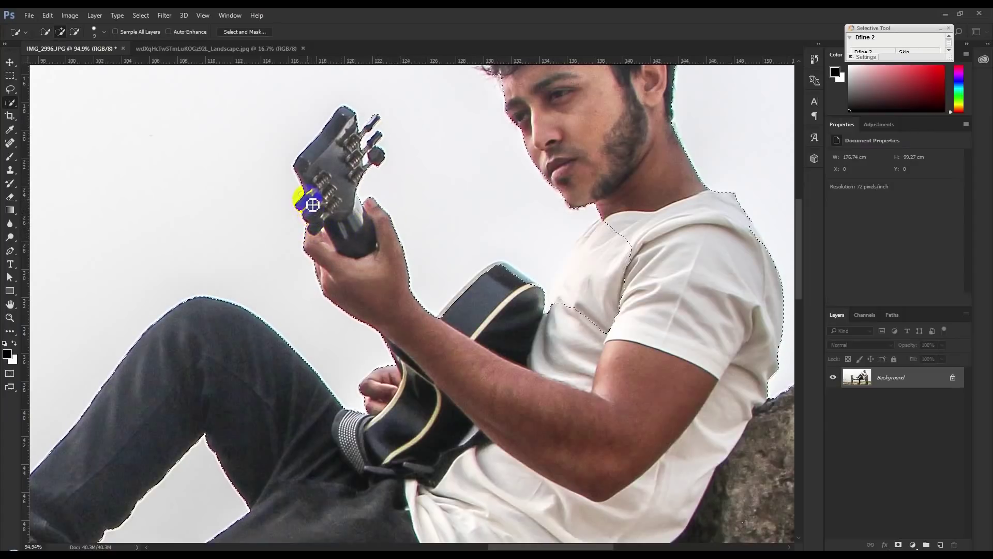
left_click_drag(310, 201, 310, 195)
scroll(543, 318, "right", 3)
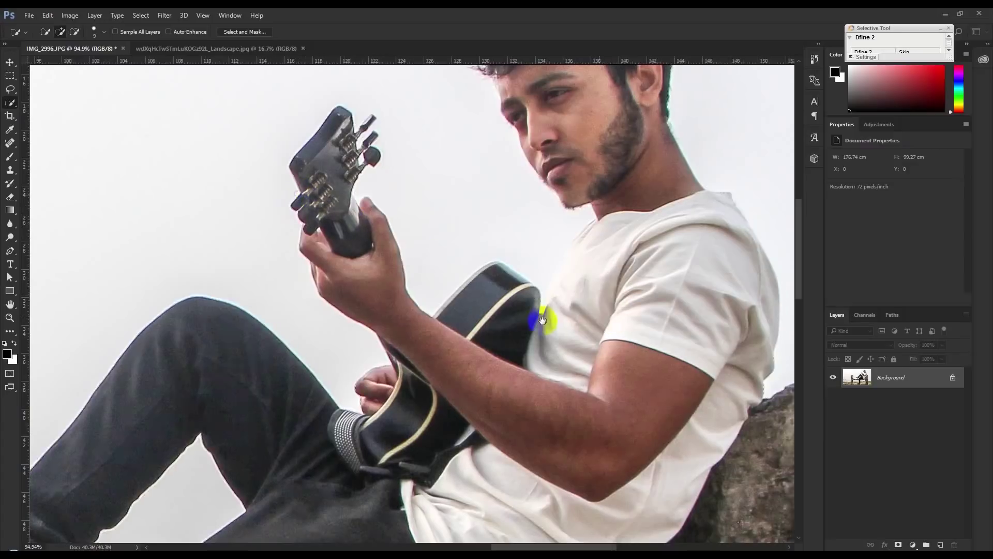
key("bracketright")
key("bracketright")
key("bracketright")
left_click_drag(317, 388, 368, 321)
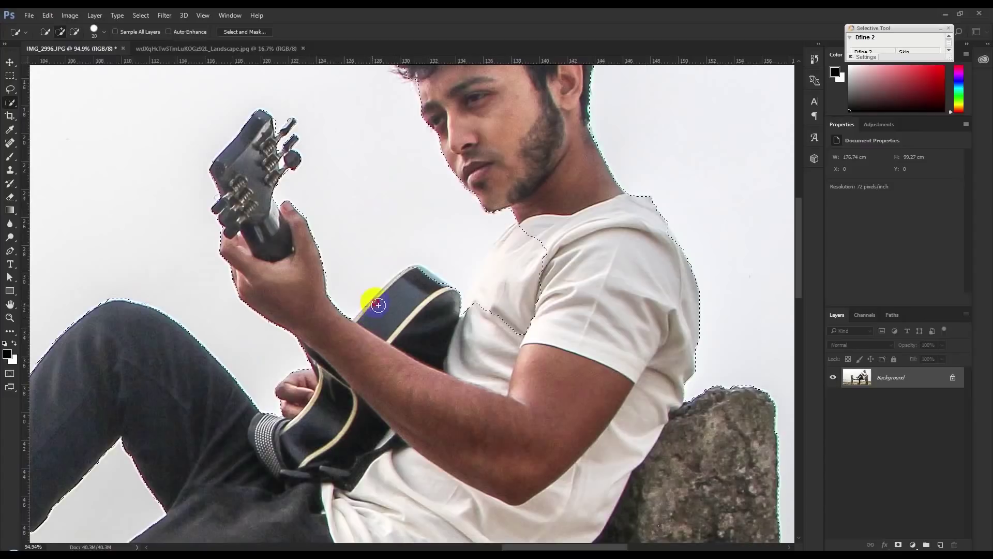
mouse_move(394, 291)
left_mouse_down()
mouse_move(441, 285)
mouse_move(402, 271)
mouse_move(400, 285)
mouse_move(499, 299)
mouse_move(528, 217)
mouse_move(508, 236)
mouse_move(498, 283)
left_mouse_up()
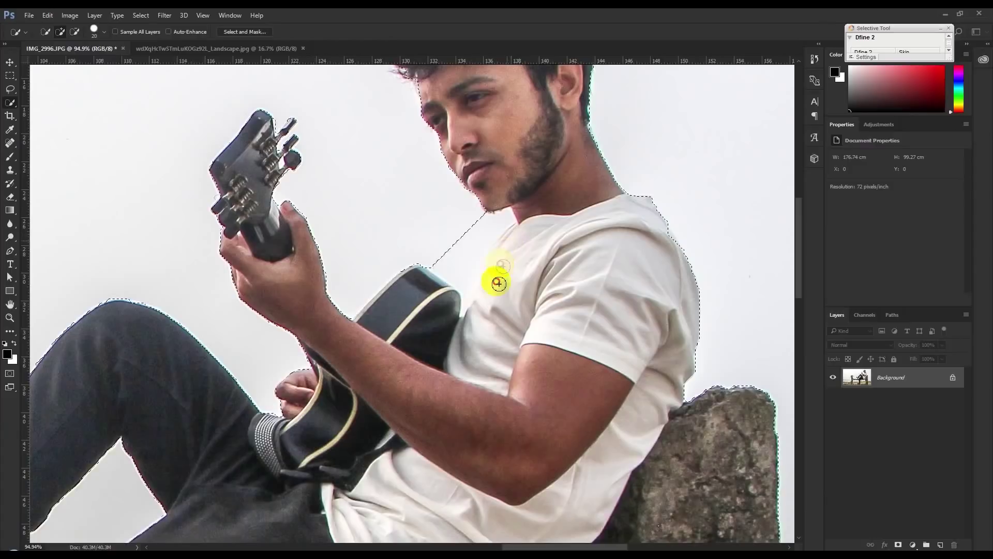
scroll(568, 304, "up", 3)
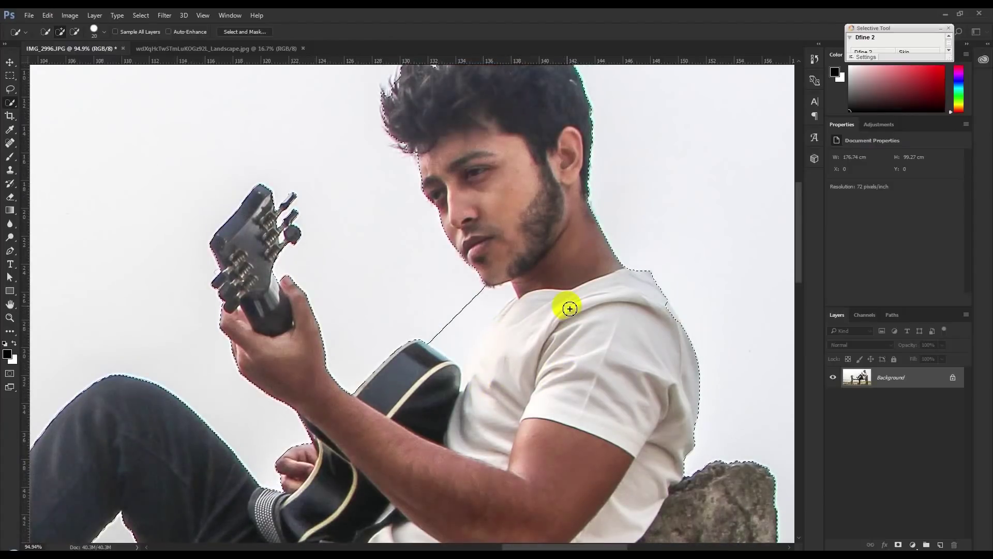
scroll(499, 333, "up", 3)
Step: Trace a pen path from the guitar's top edge up the shirt and load it as a selection
left_click(12, 252)
scroll(410, 326, "up", 2)
left_click(392, 351)
left_click(437, 384)
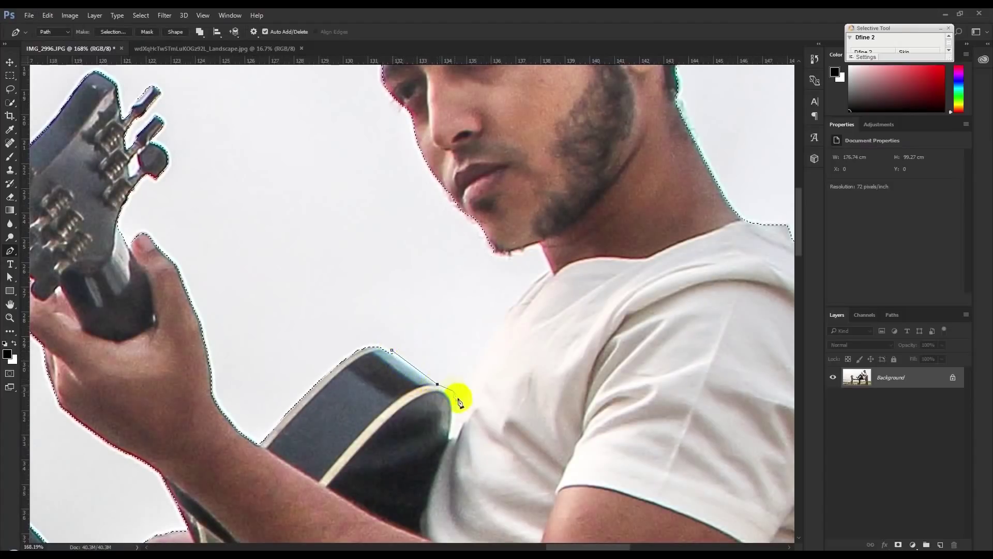
left_click(451, 402)
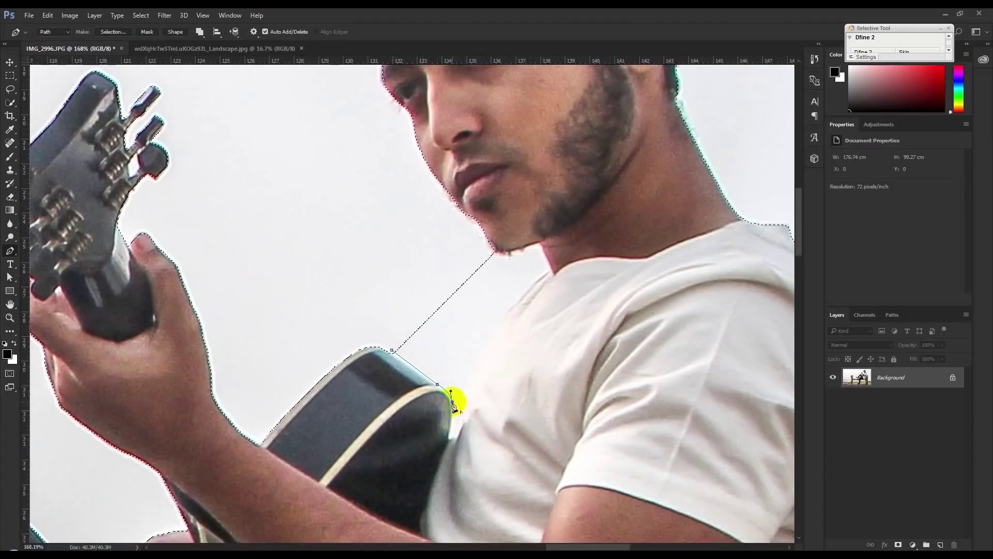
left_click(454, 413)
mouse_move(518, 298)
left_mouse_down()
mouse_move(546, 257)
mouse_move(477, 251)
mouse_move(466, 259)
left_mouse_up()
left_click_drag(392, 350, 397, 361)
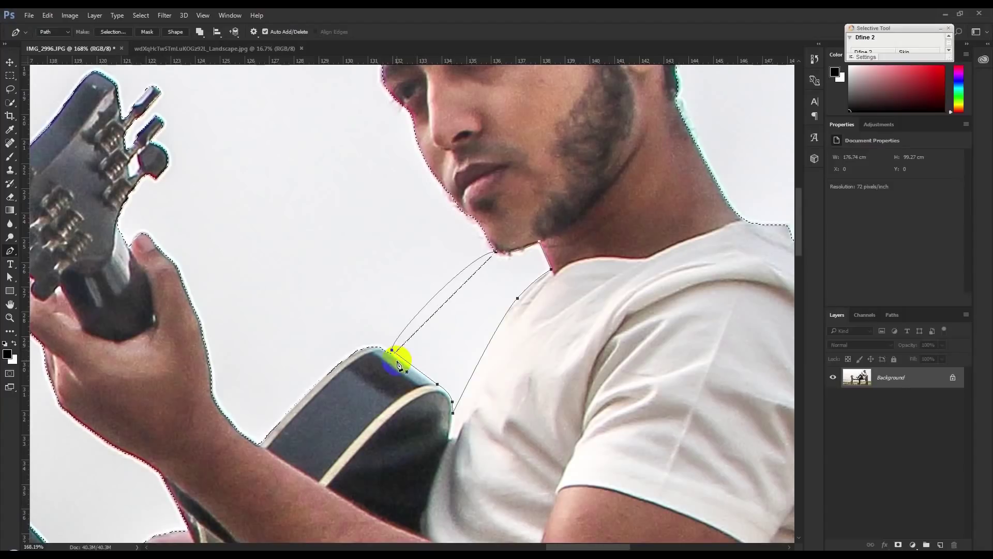
key("ctrl+Return")
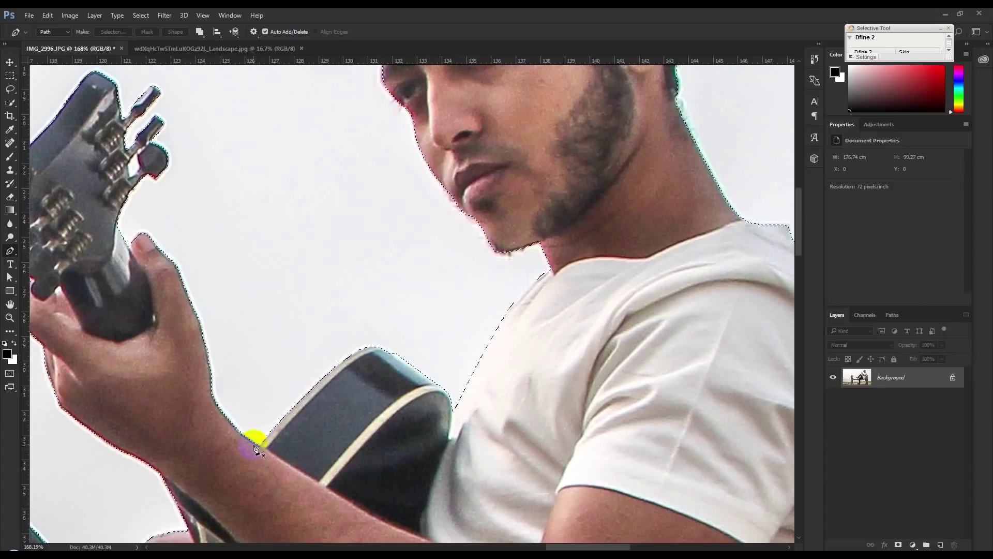
Step: Trace the guitar body edge with a pen path and add it to the selection
left_click_drag(255, 446, 313, 401)
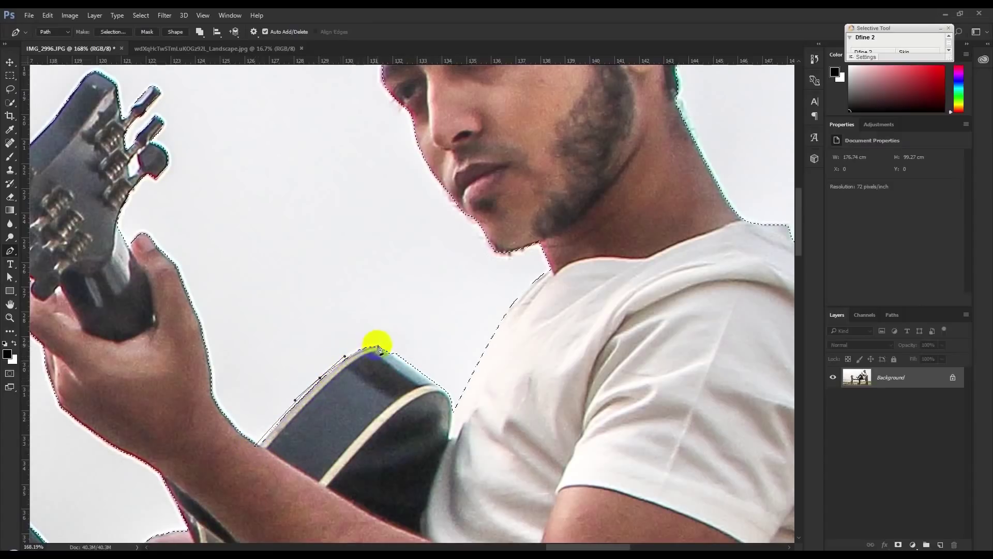
left_click_drag(415, 364, 423, 378)
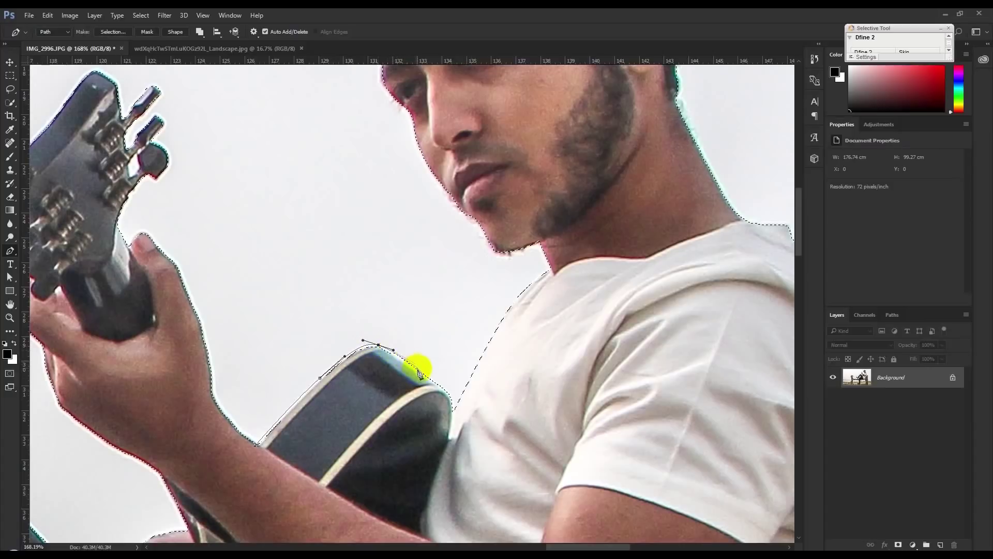
left_click(257, 449)
key("ctrl+Return")
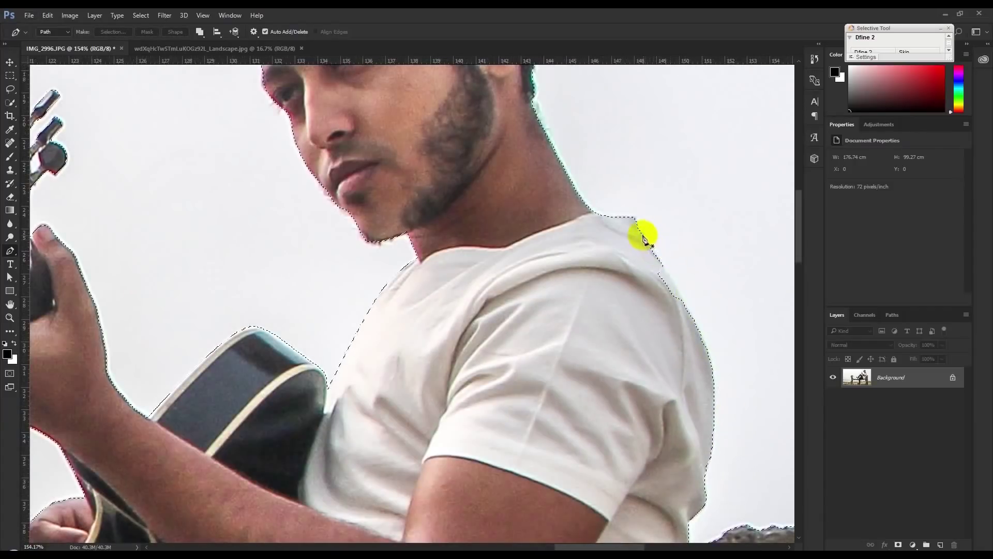
Step: Trace the shoulder and arm edge with a pen path and add it to the selection
left_click(642, 234)
left_click_drag(675, 285, 682, 299)
left_click_drag(708, 349, 715, 371)
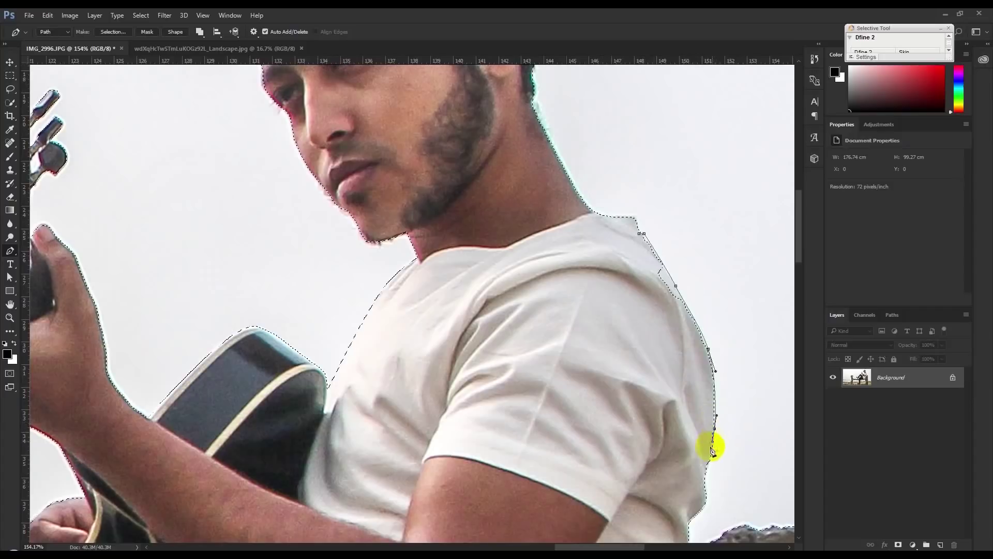
left_click_drag(622, 318, 616, 305)
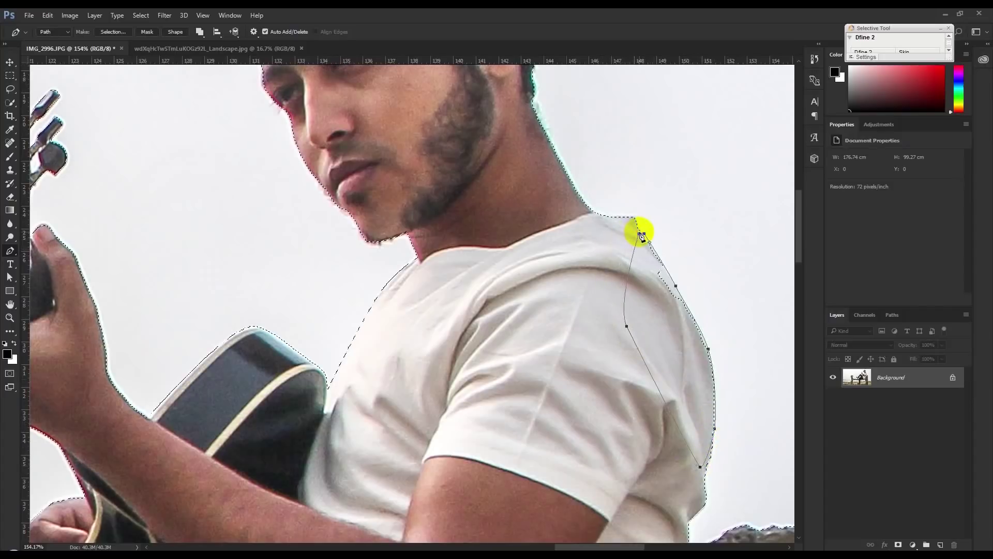
left_click(641, 234)
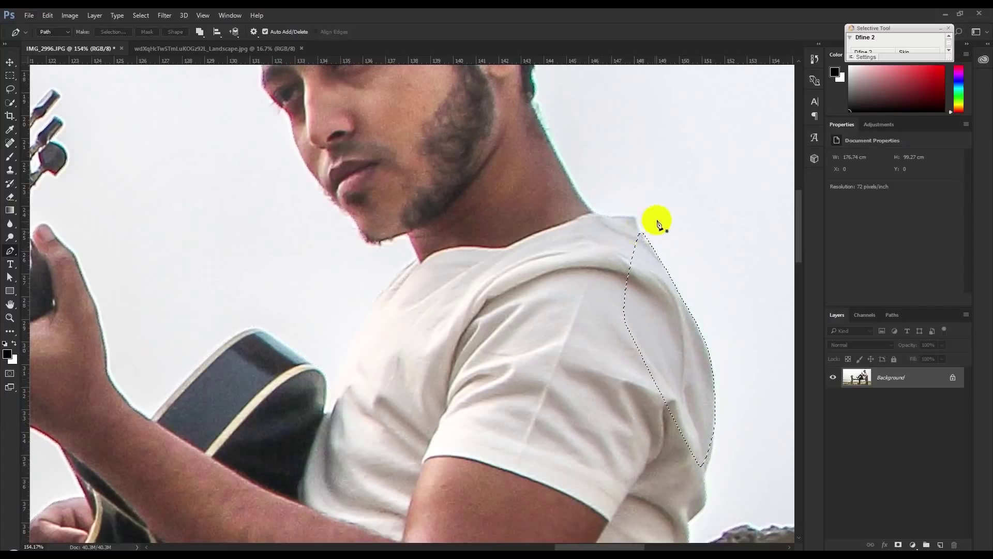
key("ctrl+Return")
Step: Add a layer mask to Layer 0 so the sky and lake background become transparent
scroll(649, 212, "down", 3)
scroll(647, 211, "down", 2)
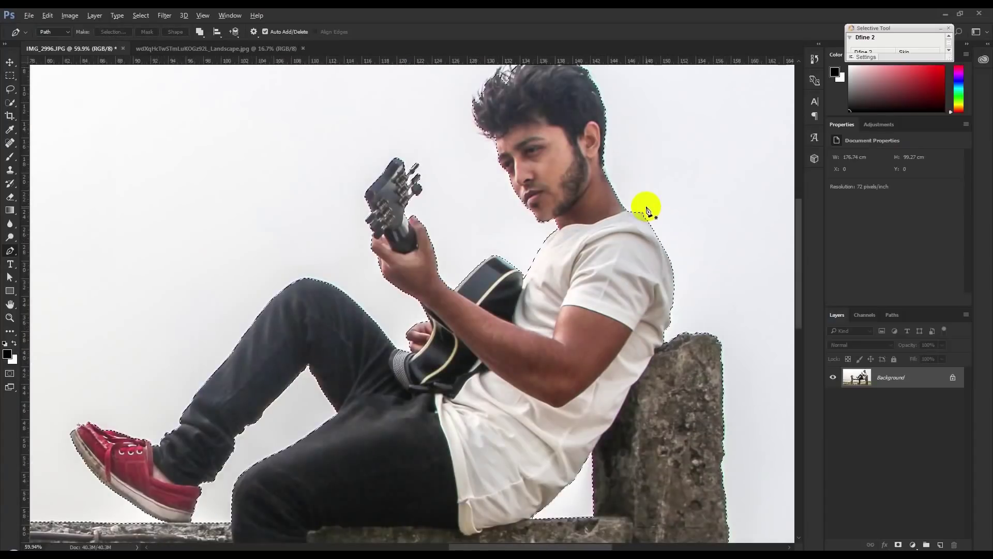
scroll(359, 211, "up", 2)
scroll(470, 228, "up", 2)
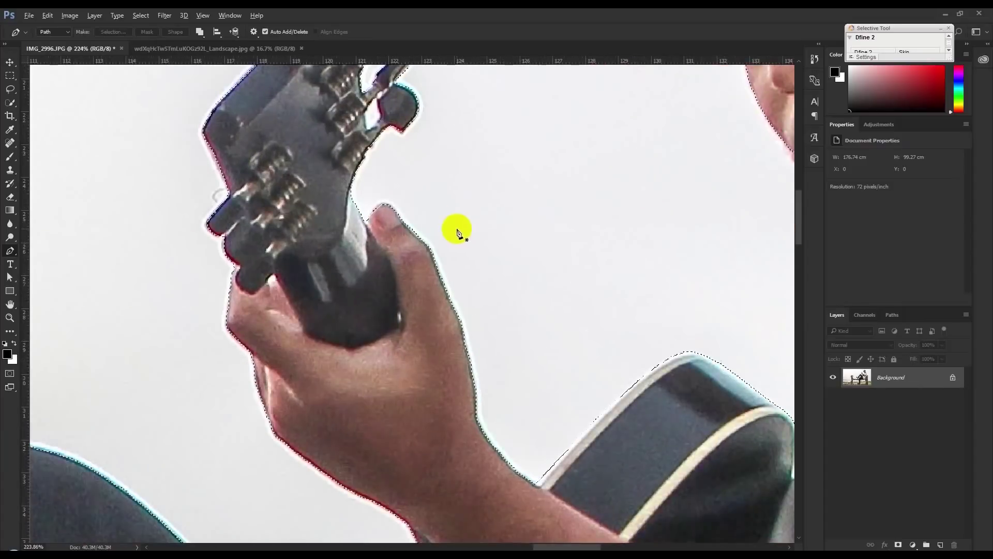
scroll(454, 236, "down", 5)
scroll(455, 300, "down", 5)
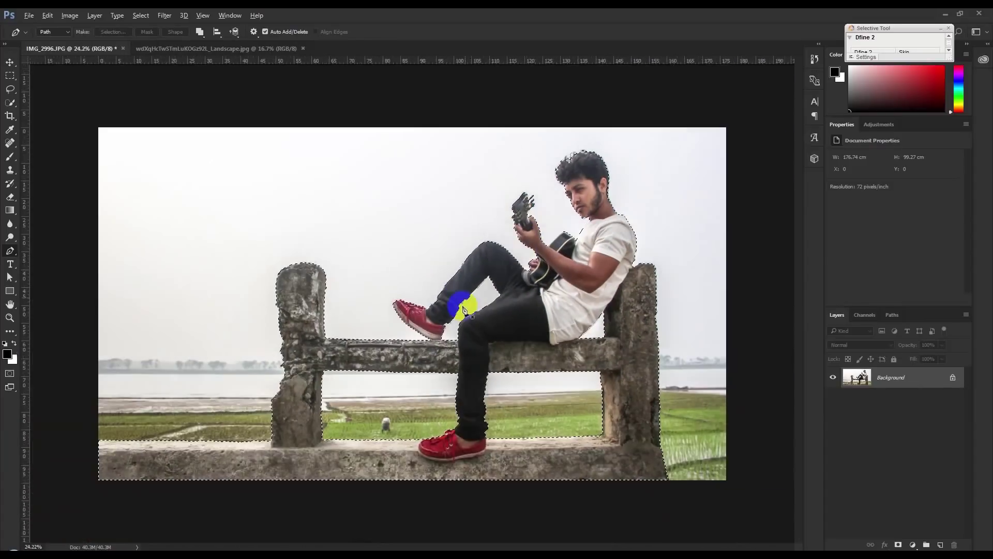
left_click(898, 544)
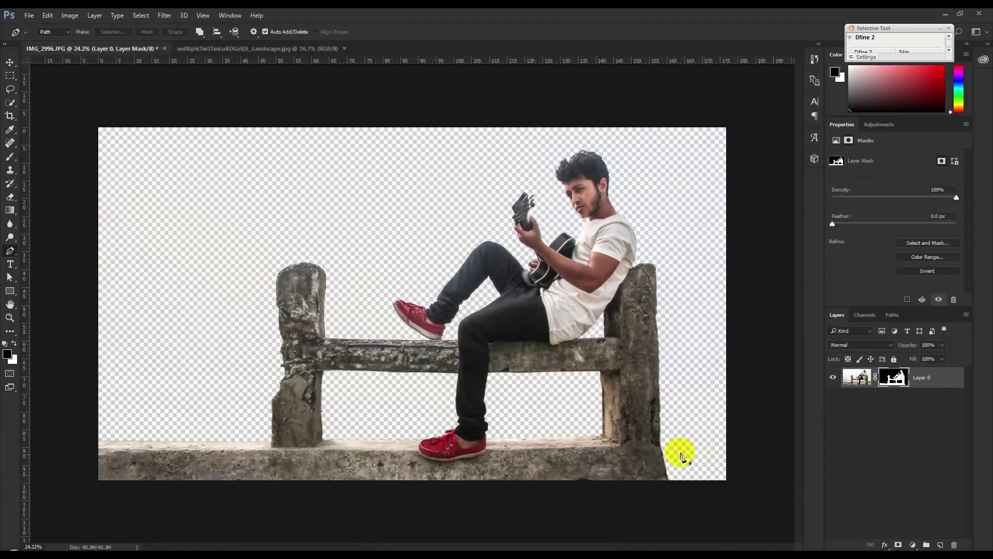
scroll(657, 216, "up", 2)
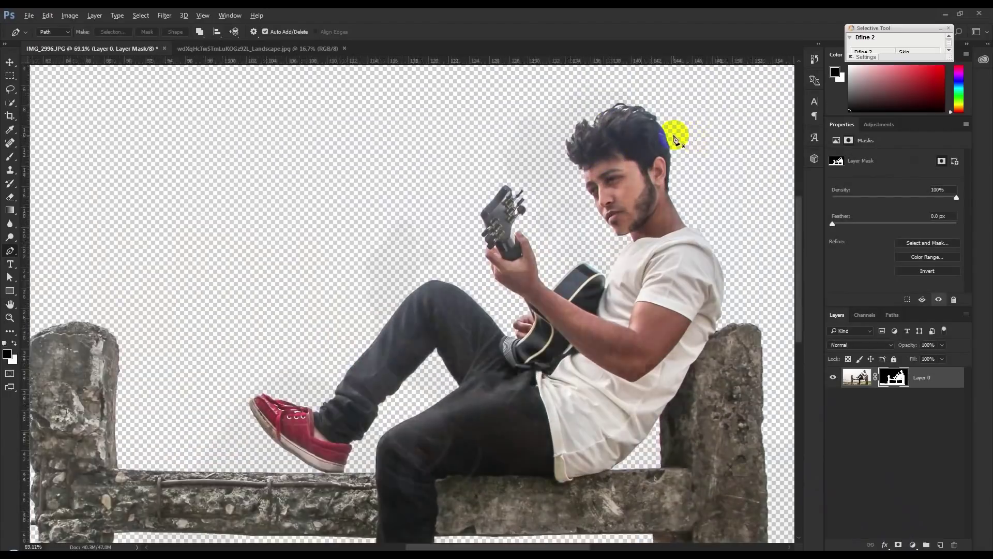
scroll(675, 135, "up", 3)
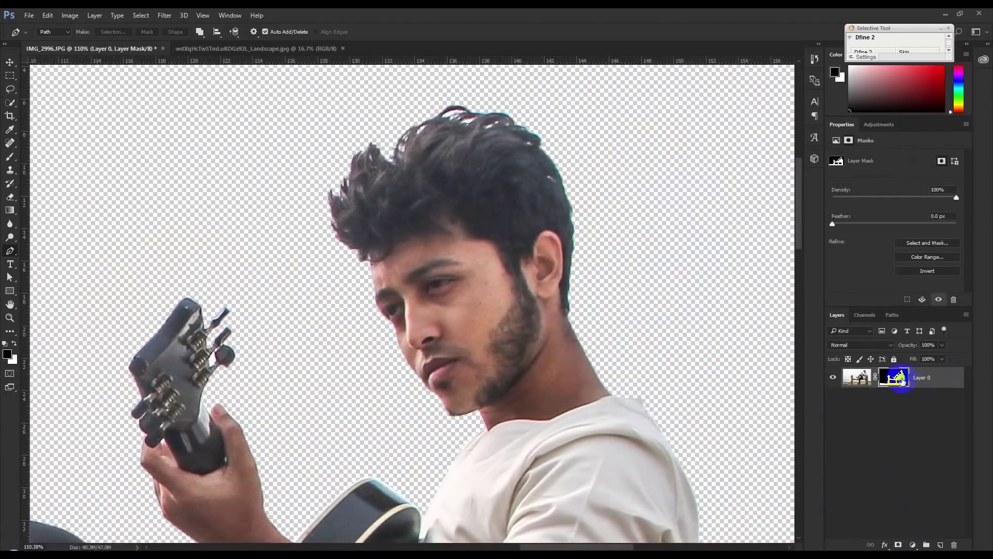
right_click(901, 380)
Step: In Select and Mask, refine the mask edges along the hair, neck and temple
left_click(886, 468)
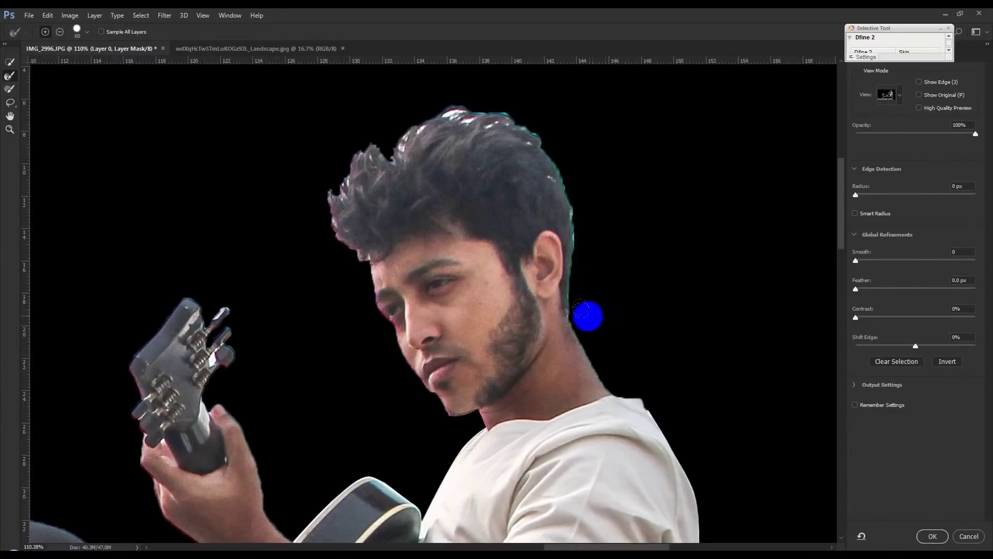
left_click_drag(577, 314, 557, 175)
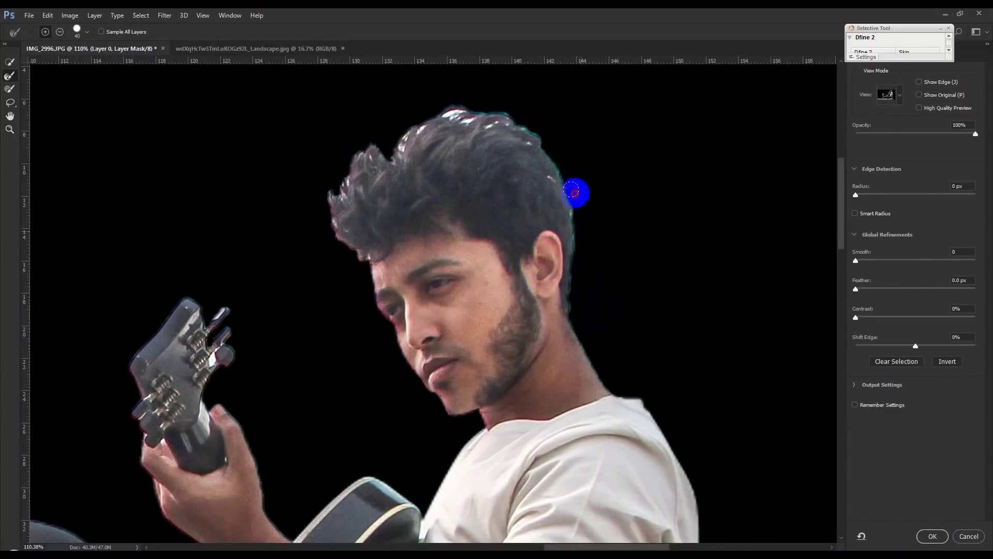
mouse_move(553, 174)
left_mouse_down()
mouse_move(537, 131)
mouse_move(515, 119)
left_mouse_up()
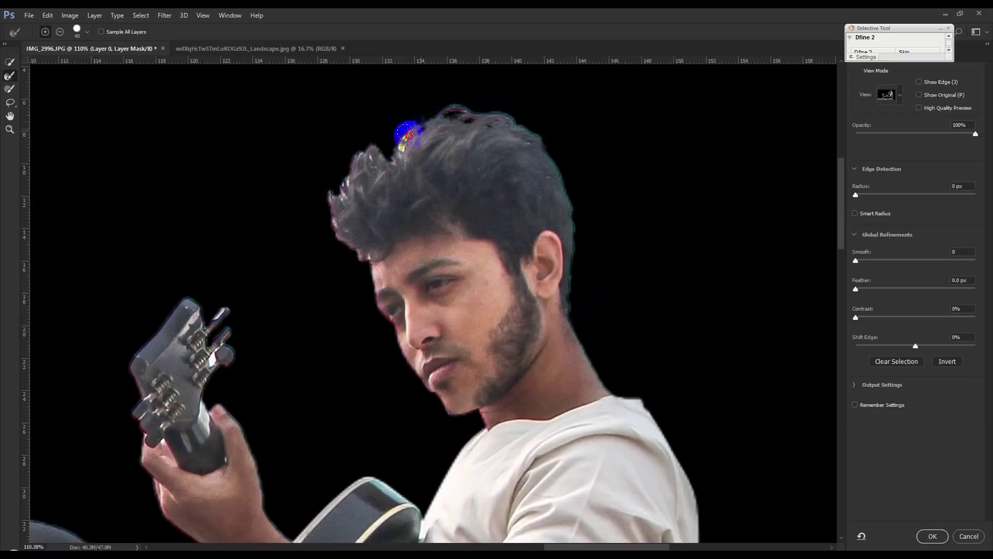
mouse_move(389, 158)
left_mouse_down()
mouse_move(357, 155)
mouse_move(340, 181)
mouse_move(344, 250)
mouse_move(359, 258)
mouse_move(336, 251)
mouse_move(324, 207)
mouse_move(333, 189)
left_mouse_up()
mouse_move(316, 308)
left_mouse_down()
mouse_move(406, 399)
mouse_move(476, 418)
mouse_move(433, 426)
left_mouse_up()
mouse_move(645, 375)
left_mouse_down()
mouse_move(623, 390)
mouse_move(601, 369)
mouse_move(573, 305)
mouse_move(586, 280)
left_mouse_up()
mouse_move(390, 324)
left_mouse_down()
mouse_move(365, 274)
mouse_move(417, 393)
mouse_move(470, 432)
mouse_move(443, 421)
left_mouse_up()
Step: Refine the mask edges at the jaw, hand, tuning pegs and guitar neck
mouse_move(272, 460)
left_mouse_down()
mouse_move(273, 501)
mouse_move(255, 435)
mouse_move(213, 355)
mouse_move(222, 351)
left_mouse_up()
left_click(257, 352)
left_click(266, 379)
left_click_drag(230, 413, 208, 437)
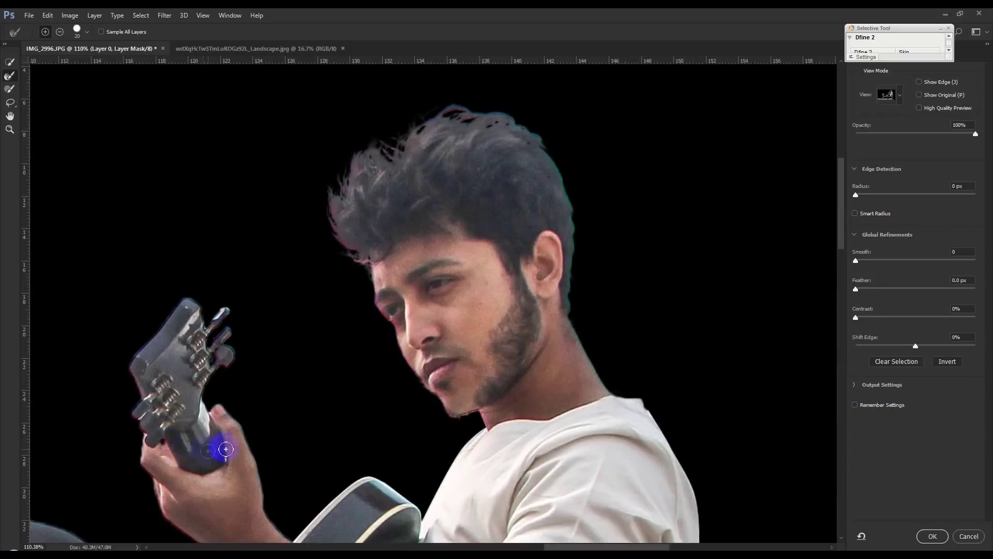
key("ctrl+0")
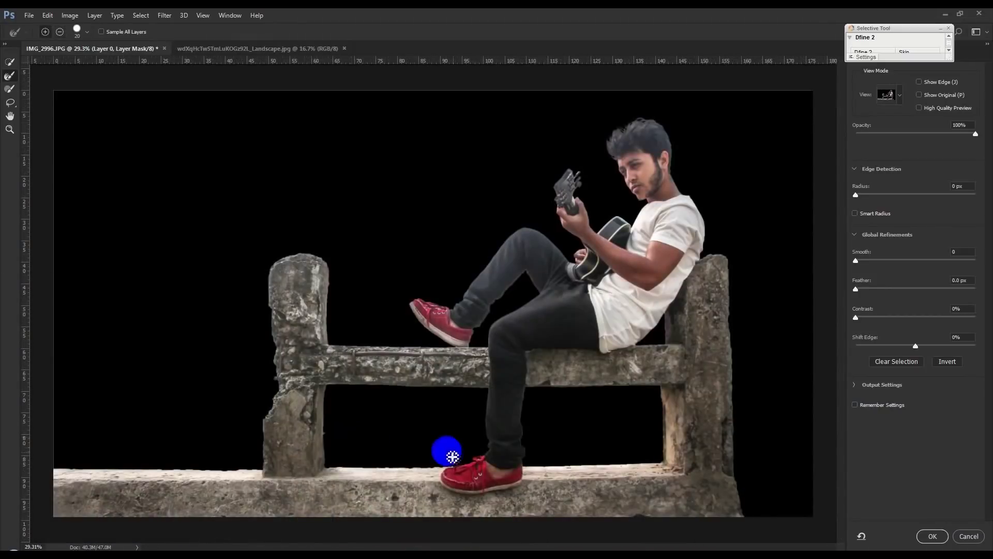
Step: Refine the bench top, left post and under-rail edges with a 70 px brush, then apply the mask
scroll(388, 472, "up", 2)
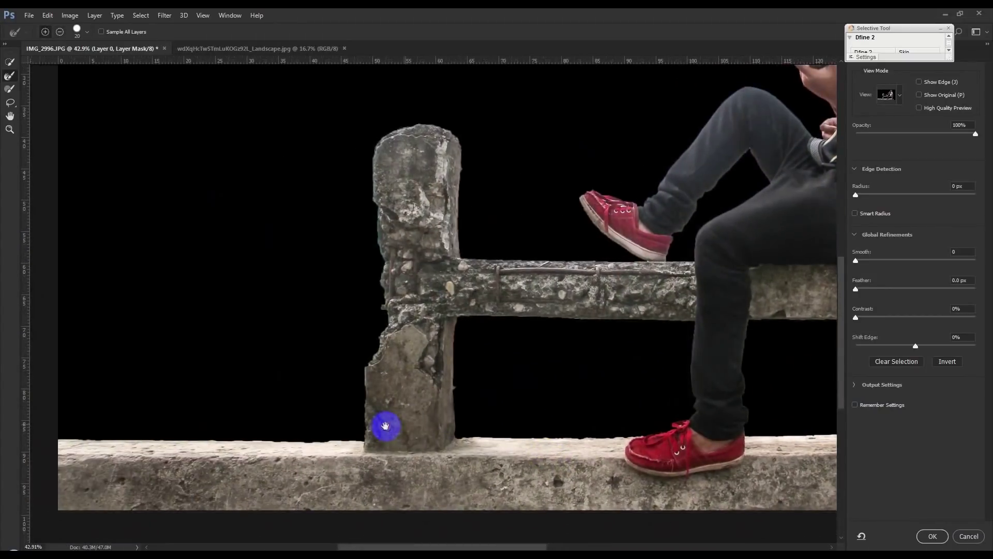
left_click_drag(289, 441, 428, 413)
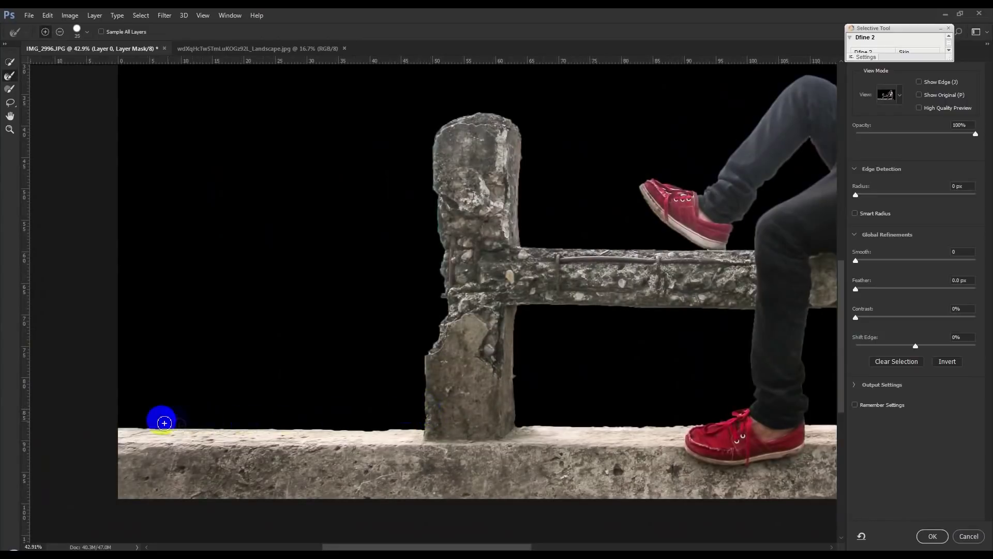
key("bracketright")
key("bracketright")
key("bracketright")
mouse_move(126, 422)
left_mouse_down()
mouse_move(417, 428)
mouse_move(437, 282)
mouse_move(422, 148)
mouse_move(437, 184)
left_mouse_up()
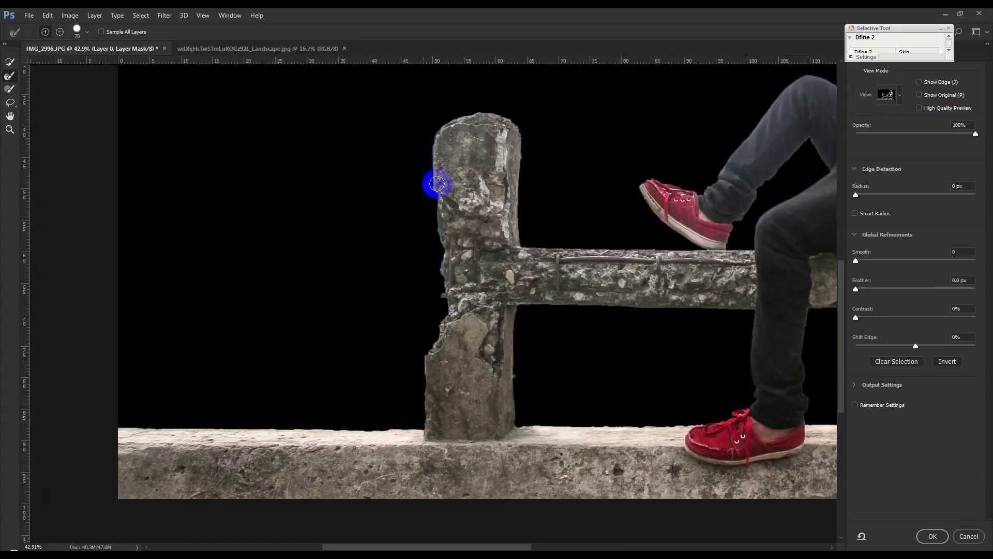
mouse_move(528, 413)
left_mouse_down()
mouse_move(524, 308)
mouse_move(740, 315)
mouse_move(716, 324)
mouse_move(714, 406)
mouse_move(735, 411)
left_mouse_up()
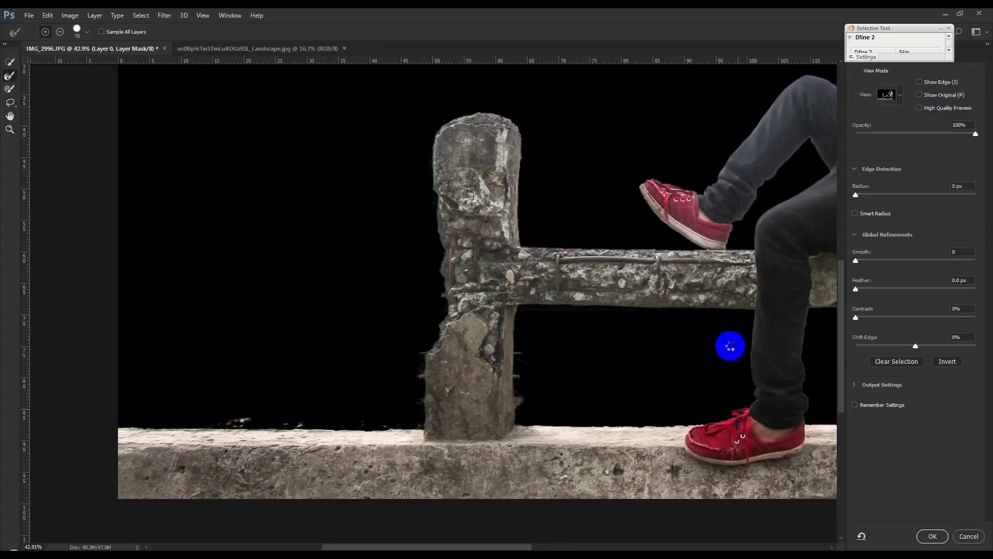
mouse_move(687, 181)
left_mouse_down()
mouse_move(676, 190)
mouse_move(661, 173)
left_mouse_up()
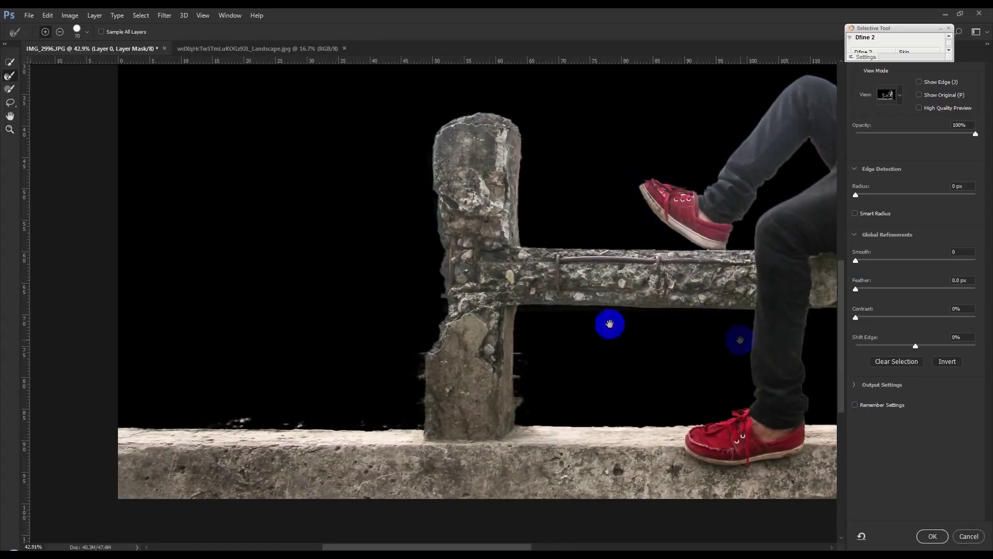
scroll(609, 324, "down", 2)
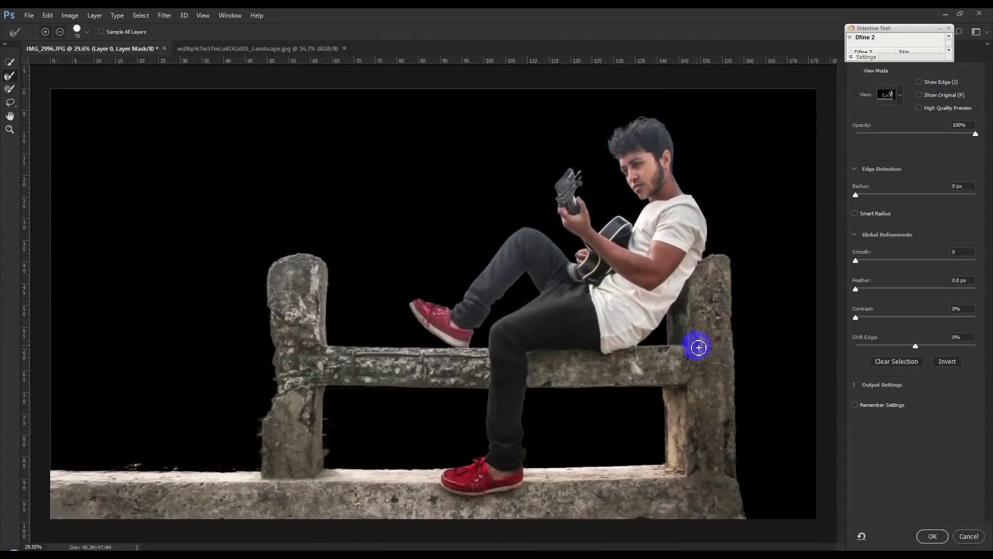
left_click(932, 536)
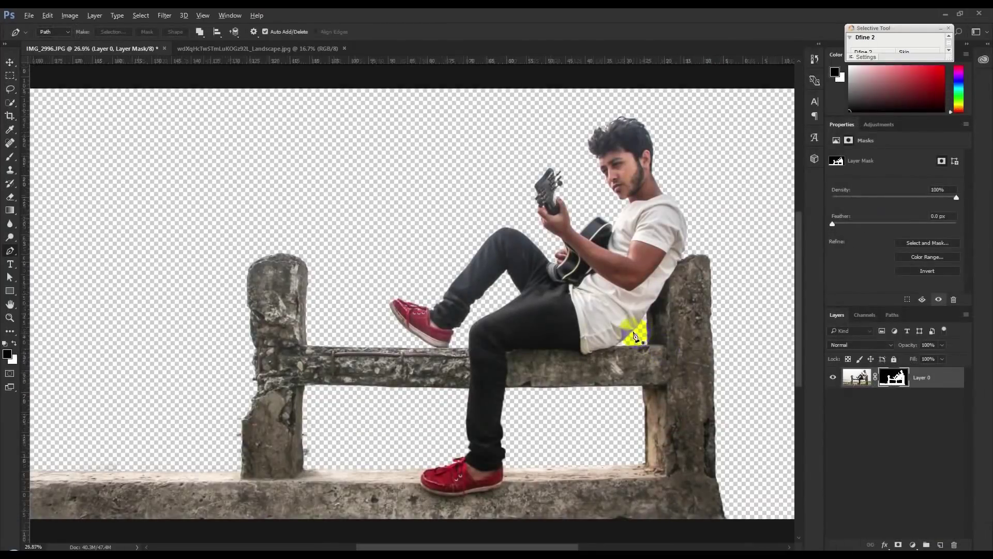
Step: Bring the lake landscape into the guitarist document as Layer 1 beneath Layer 0
key("ctrl+0")
left_click(10, 63)
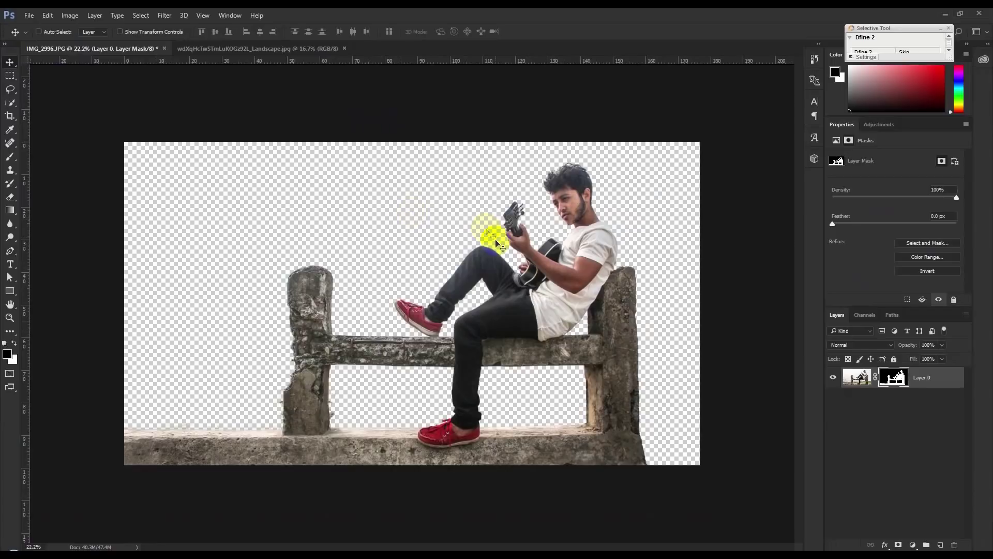
left_click(257, 49)
mouse_move(372, 206)
left_mouse_down()
mouse_move(144, 44)
mouse_move(314, 204)
left_mouse_up()
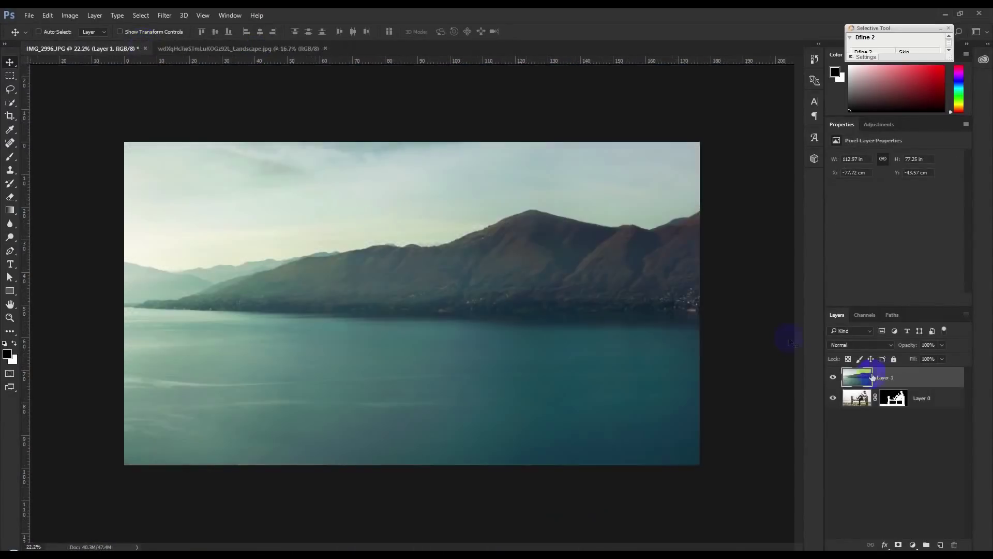
left_click_drag(874, 377, 898, 421)
key("ctrl+minus")
Step: Scale and position the landscape layer so it fills the canvas behind the bench
key("ctrl+t")
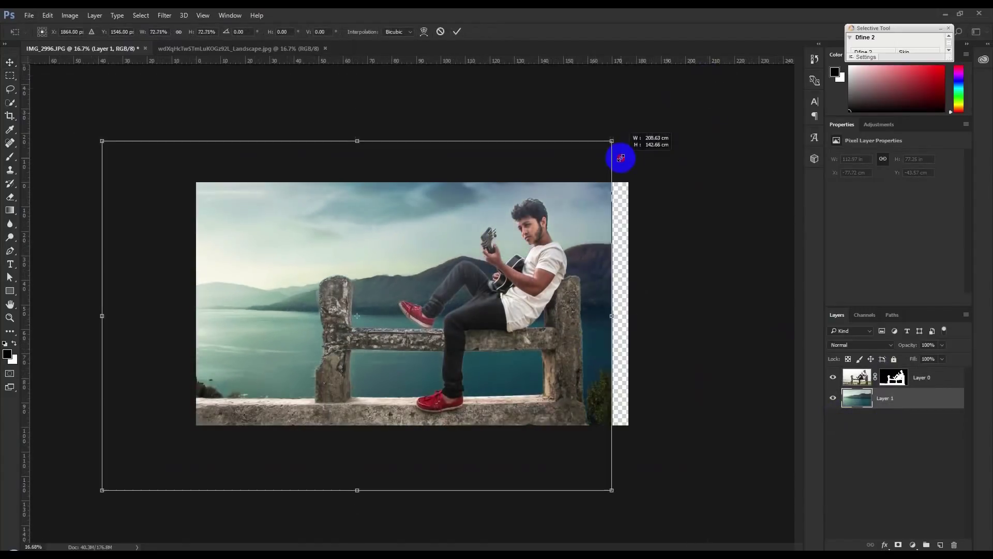
left_click_drag(708, 76, 613, 190)
left_click_drag(119, 130, 195, 182)
key("ctrl+0")
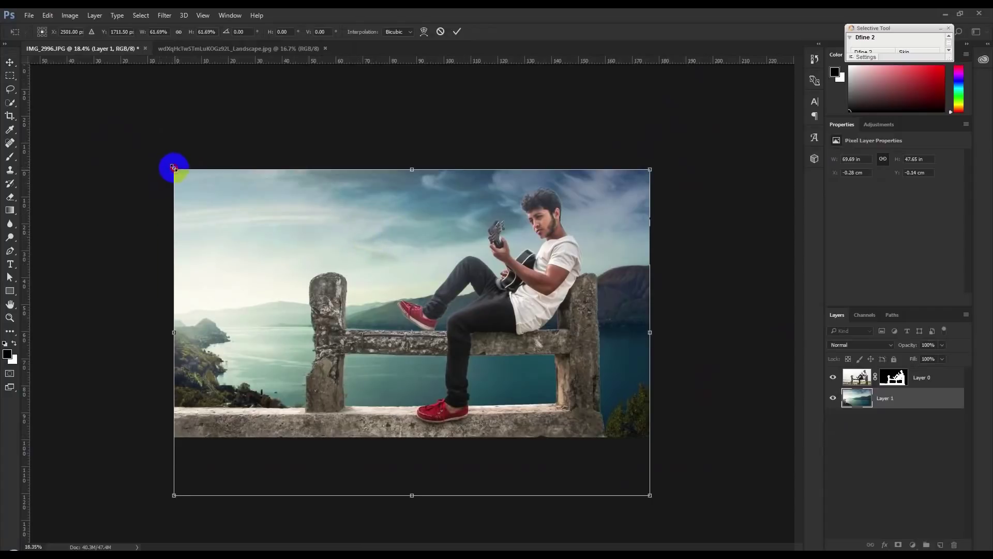
left_click_drag(174, 170, 165, 162)
left_click_drag(432, 227, 432, 213)
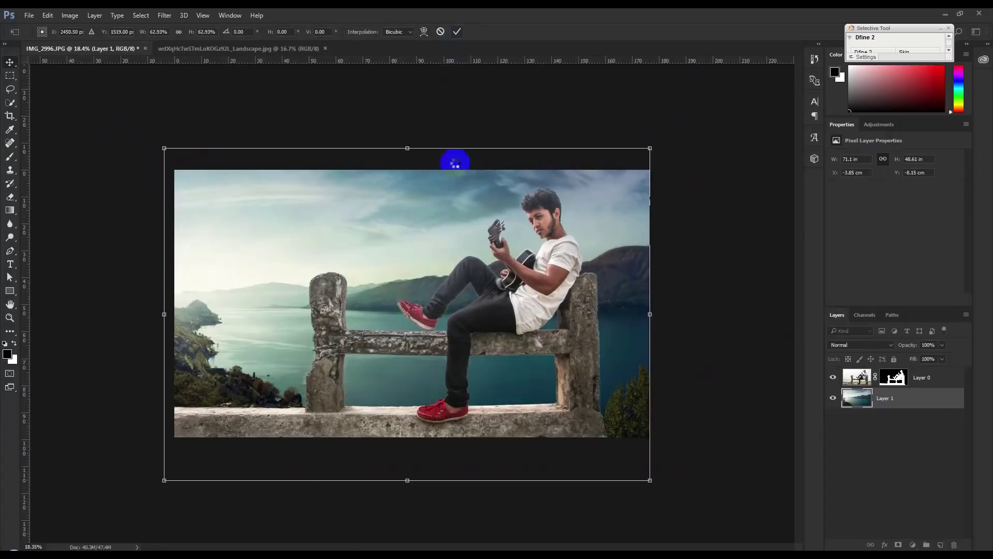
key("Return")
scroll(262, 399, "up", 3)
scroll(247, 418, "up", 2)
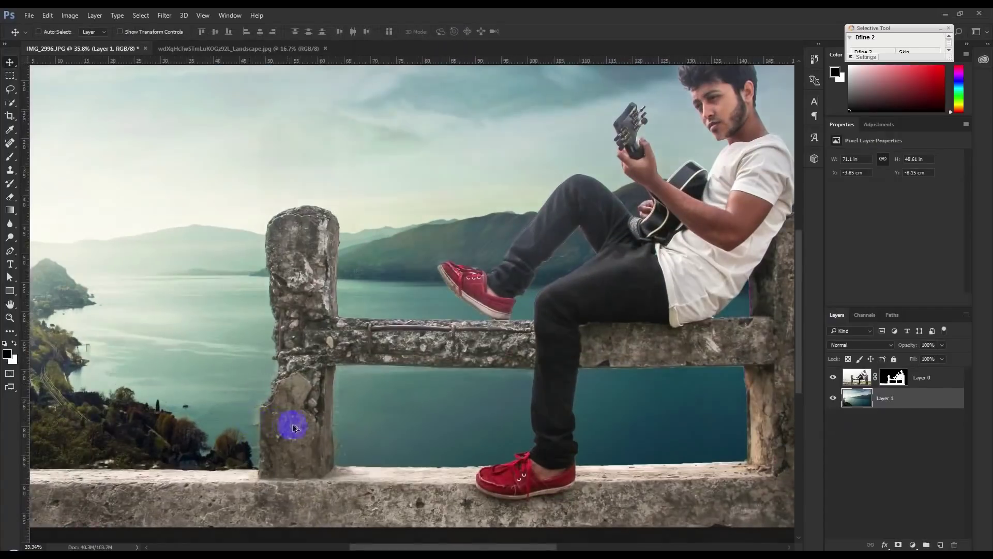
Step: Target Layer 0's mask and set up a 40 px, 100% hardness brush
scroll(310, 422, "up", 5)
left_click_drag(401, 400, 392, 374)
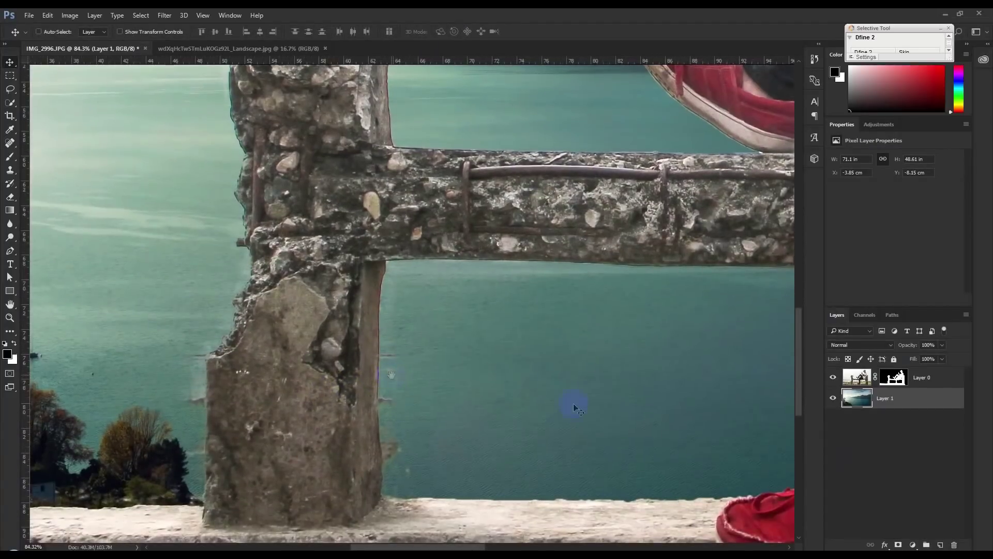
left_click(901, 379)
scroll(398, 483, "up", 2)
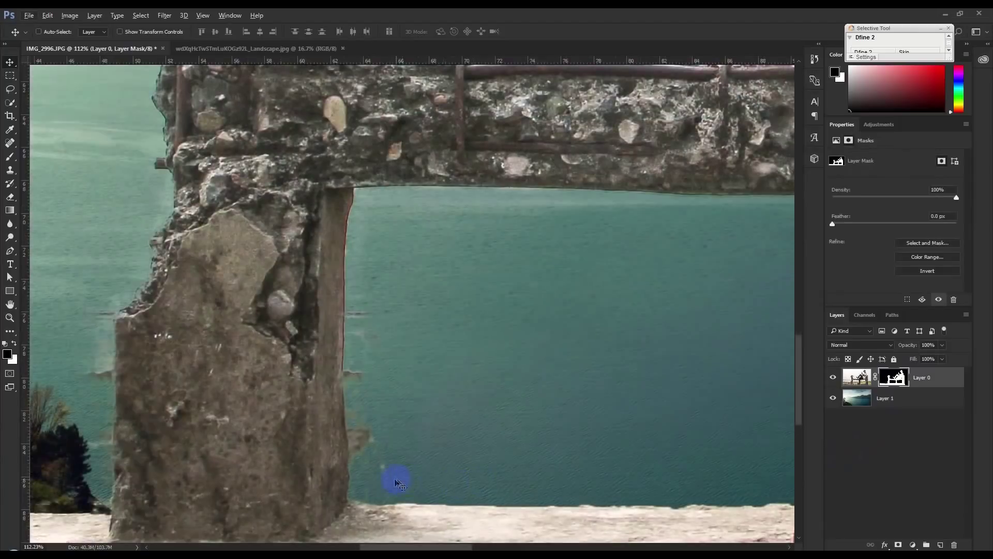
left_click(10, 90)
left_click(11, 156)
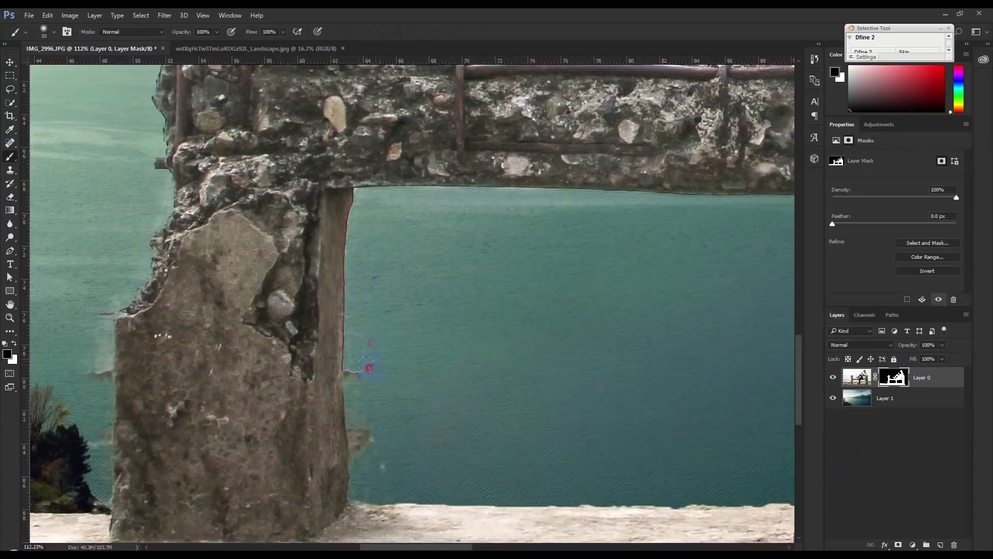
right_click(394, 396)
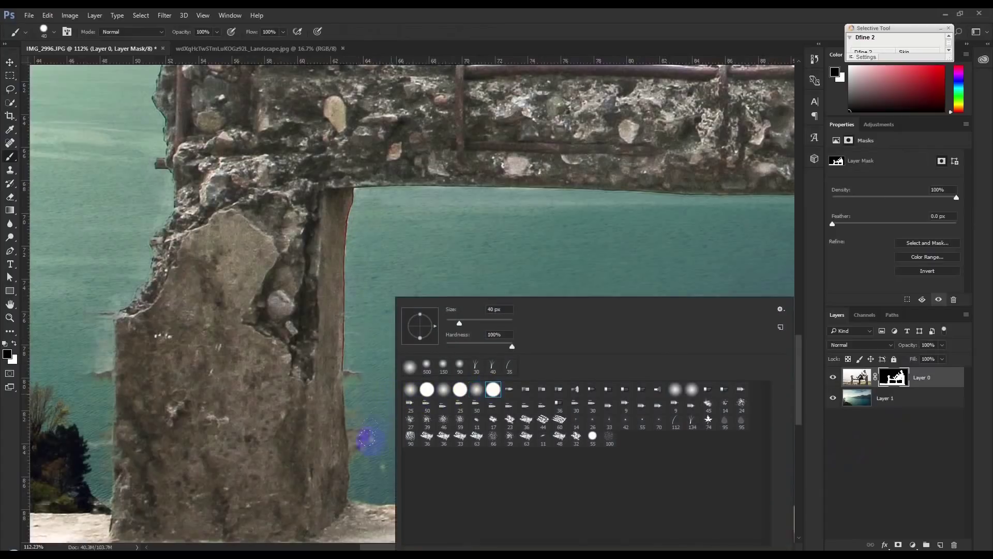
left_click(367, 439)
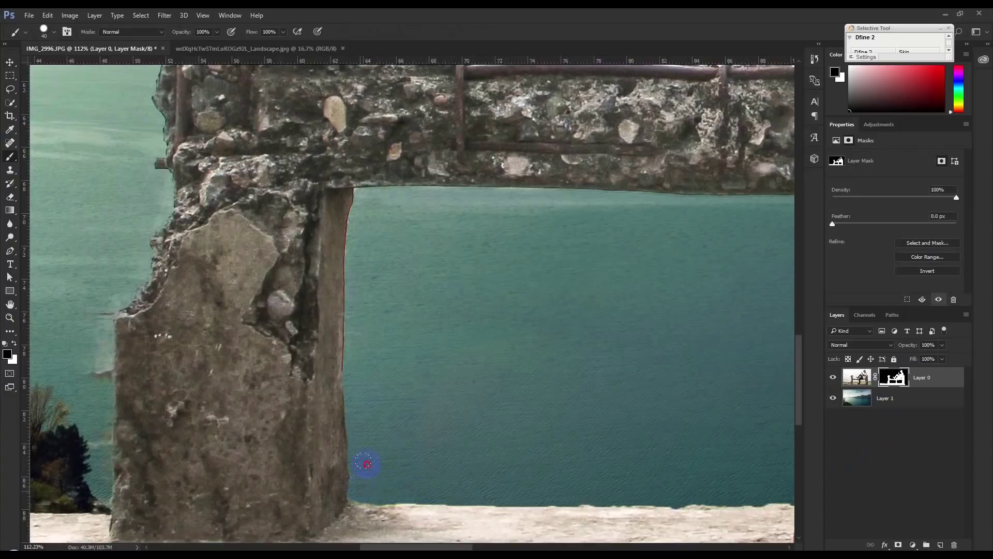
Step: Paint the mask to clean fringe around the left pillar and along the tree line above the railing
left_click_drag(346, 259, 528, 248)
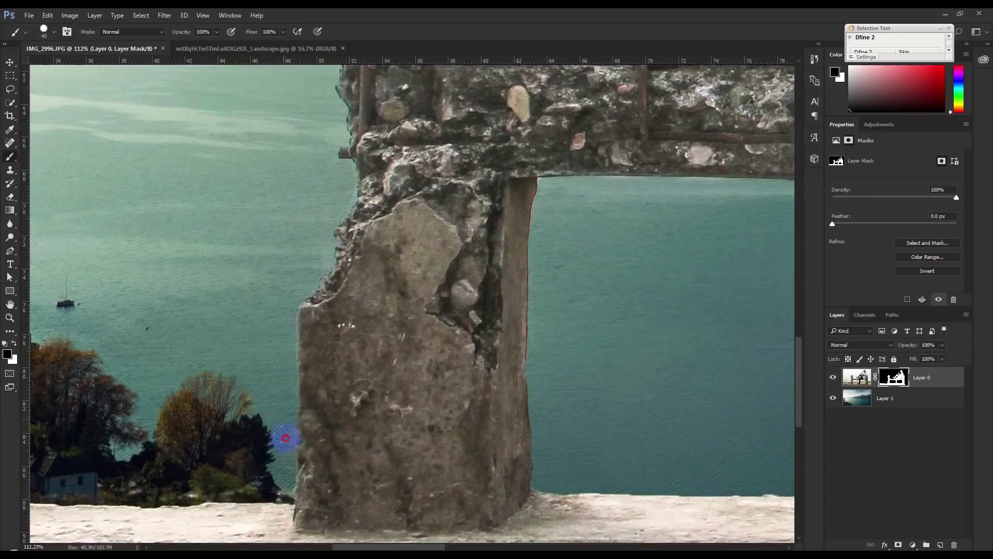
mouse_move(248, 484)
left_mouse_down()
mouse_move(550, 355)
mouse_move(354, 362)
mouse_move(115, 352)
left_mouse_up()
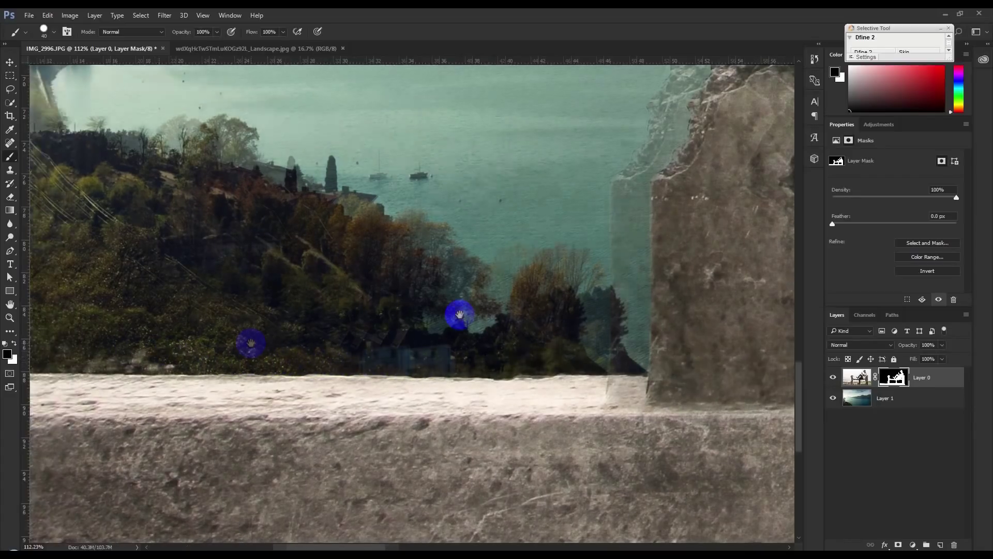
mouse_move(116, 352)
left_mouse_down()
mouse_move(533, 310)
mouse_move(495, 322)
mouse_move(213, 315)
mouse_move(426, 319)
mouse_move(576, 301)
left_mouse_up()
scroll(575, 300, "down", 3)
scroll(578, 298, "down", 3)
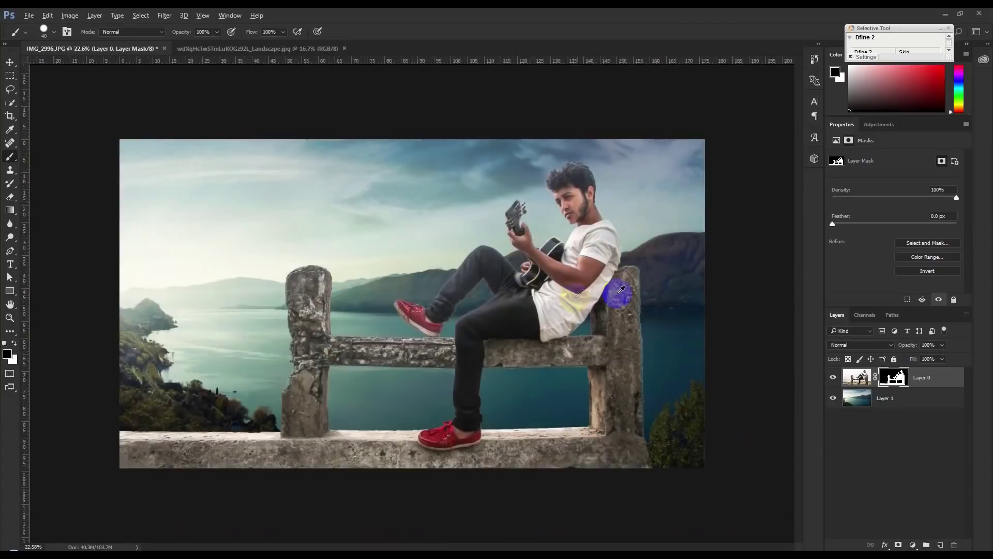
scroll(660, 288, "up", 2)
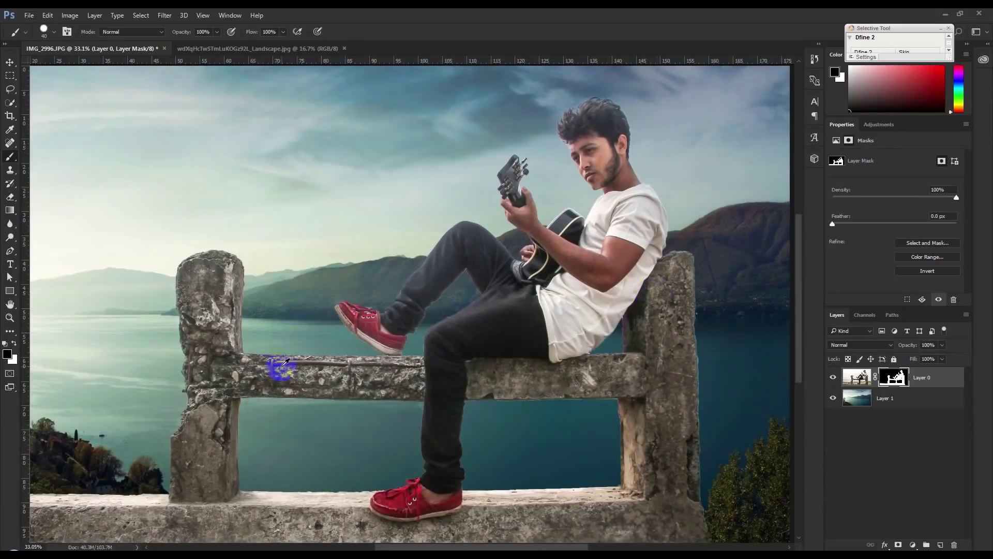
scroll(286, 362, "down", 2)
scroll(372, 371, "down", 1)
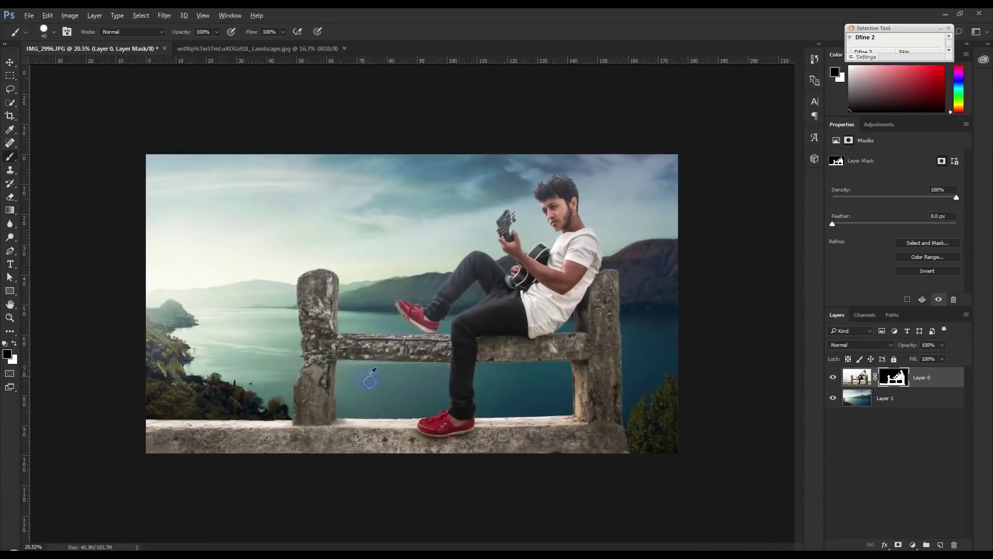
scroll(370, 382, "up", 1)
left_click(876, 401)
Step: Apply an 18 px Tilt-Shift blur to the landscape, with the focus band raised to the horizon
left_click(164, 15)
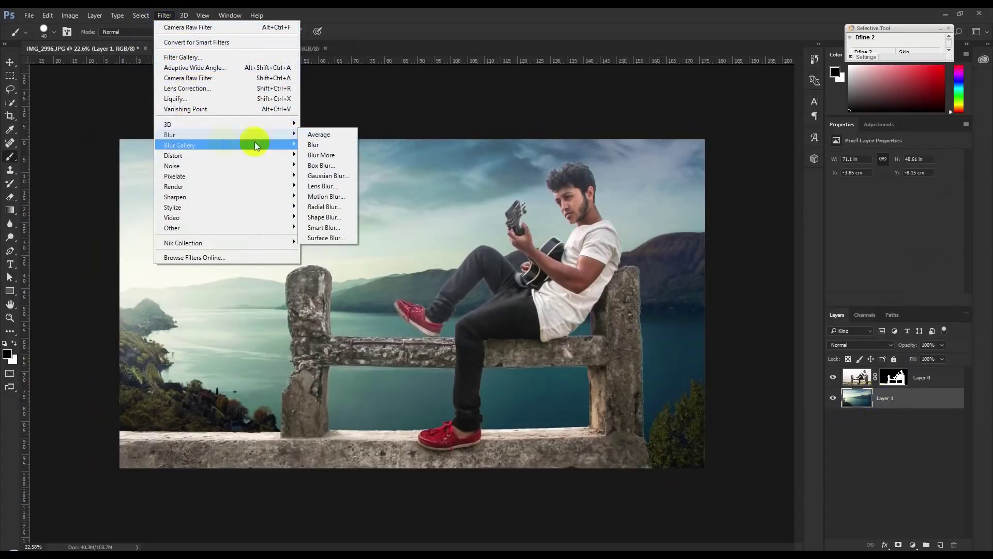
mouse_move(179, 145)
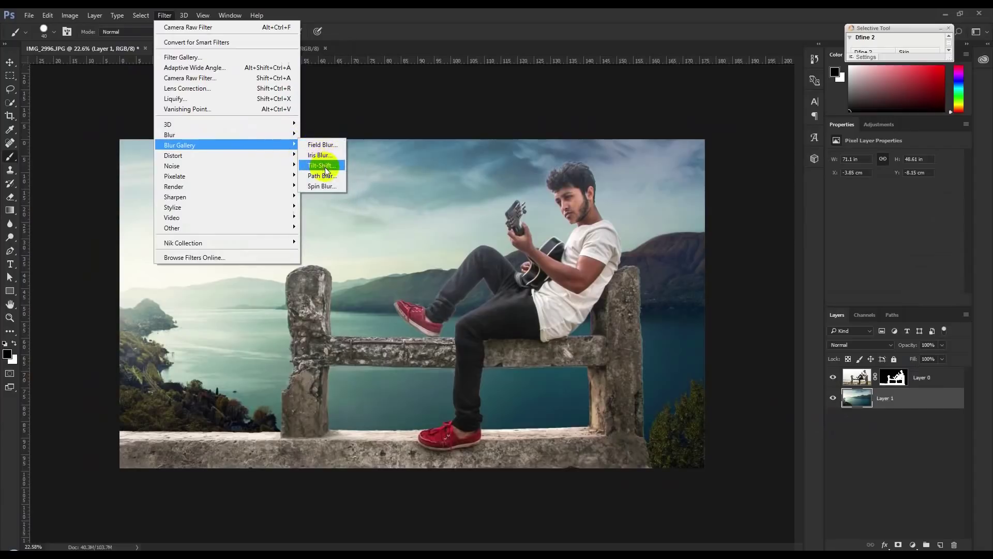
left_click(325, 167)
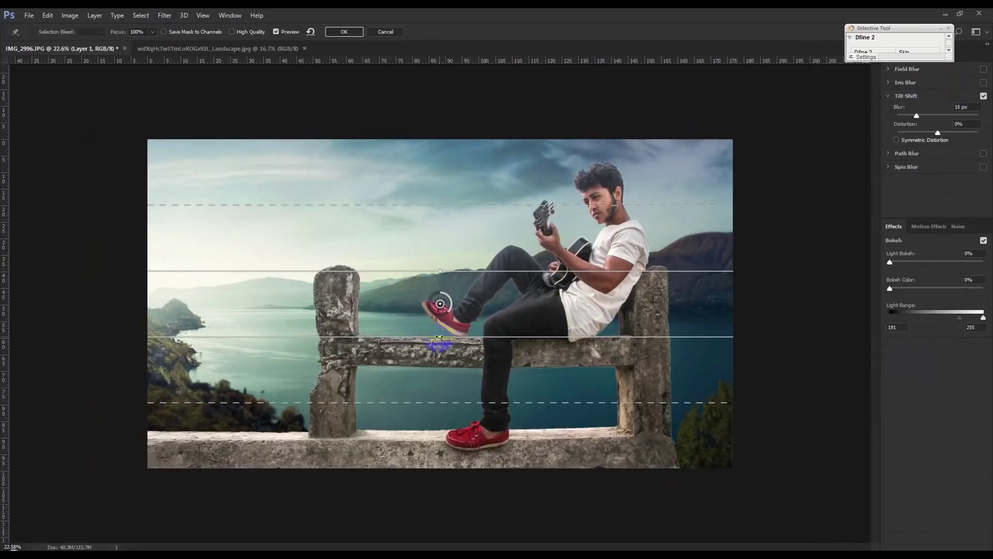
left_click_drag(441, 271, 420, 444)
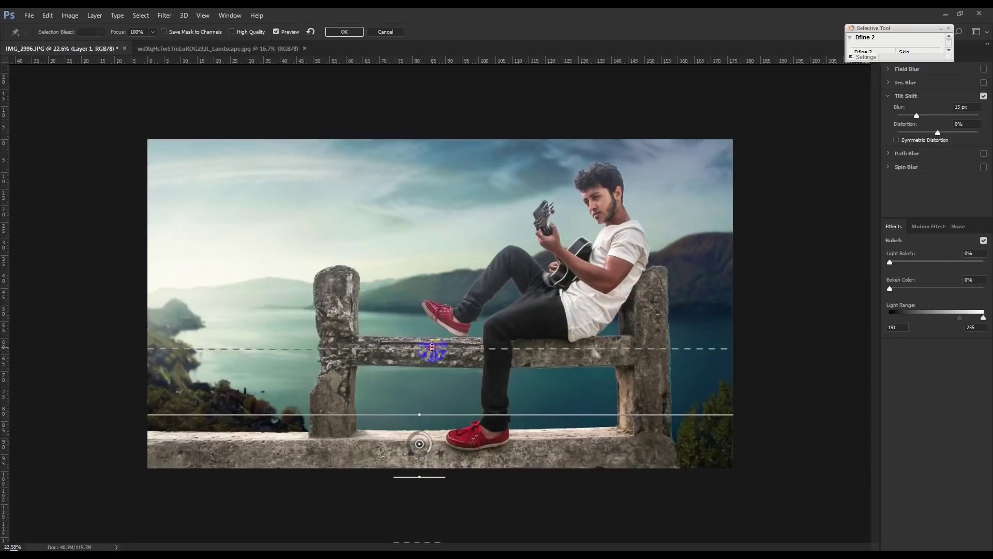
left_click_drag(440, 309, 439, 302)
left_click_drag(431, 346, 437, 257)
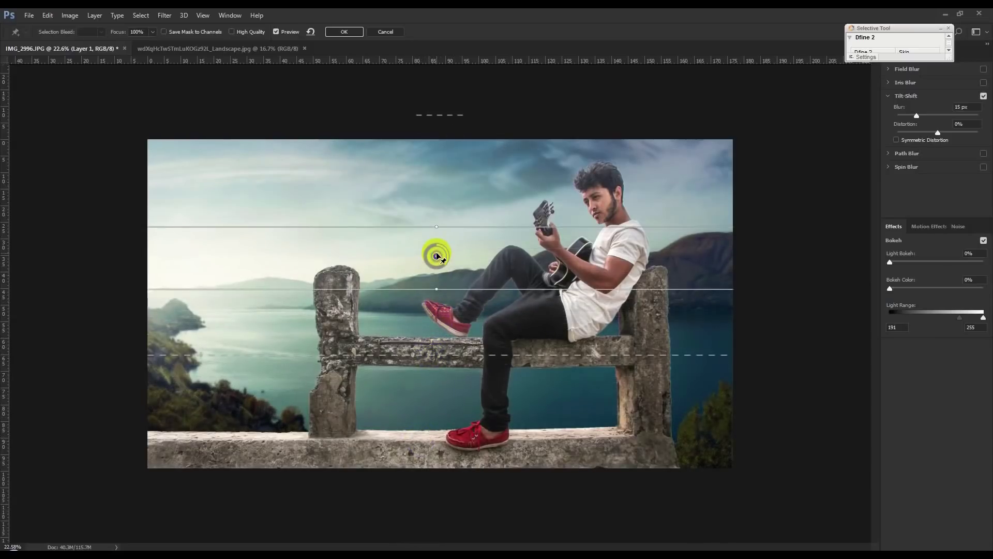
left_click_drag(450, 226, 461, 198)
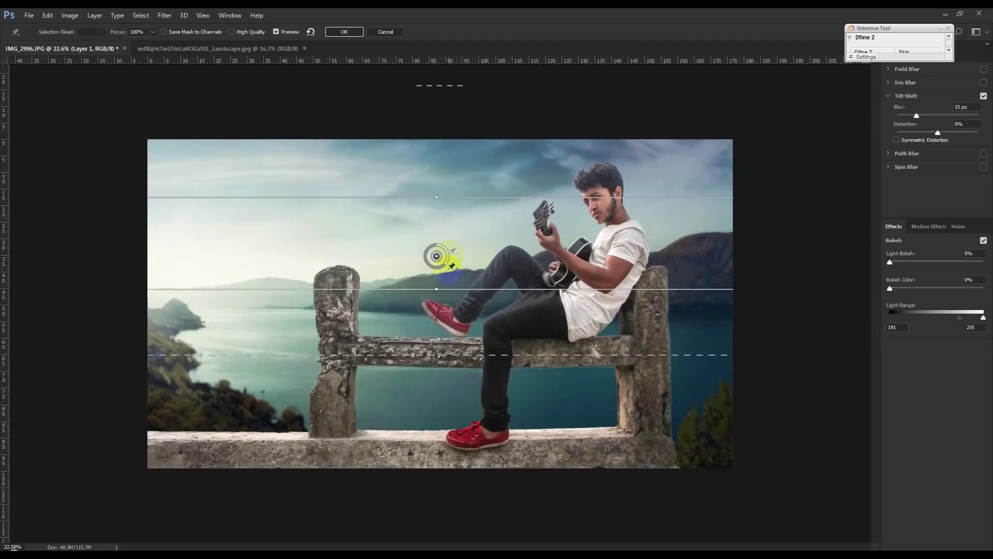
left_click_drag(443, 268, 432, 269)
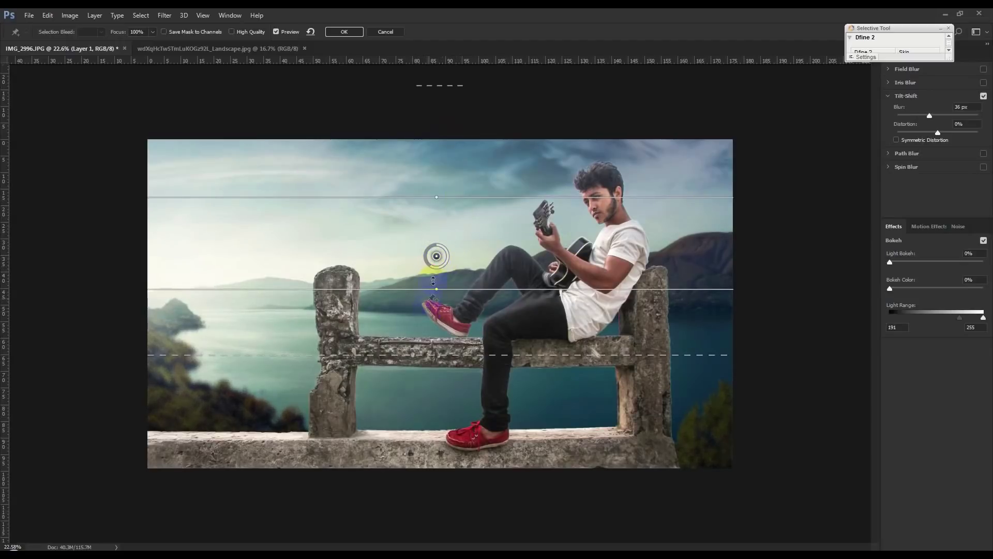
left_click_drag(454, 190, 458, 183)
left_click_drag(438, 244, 434, 266)
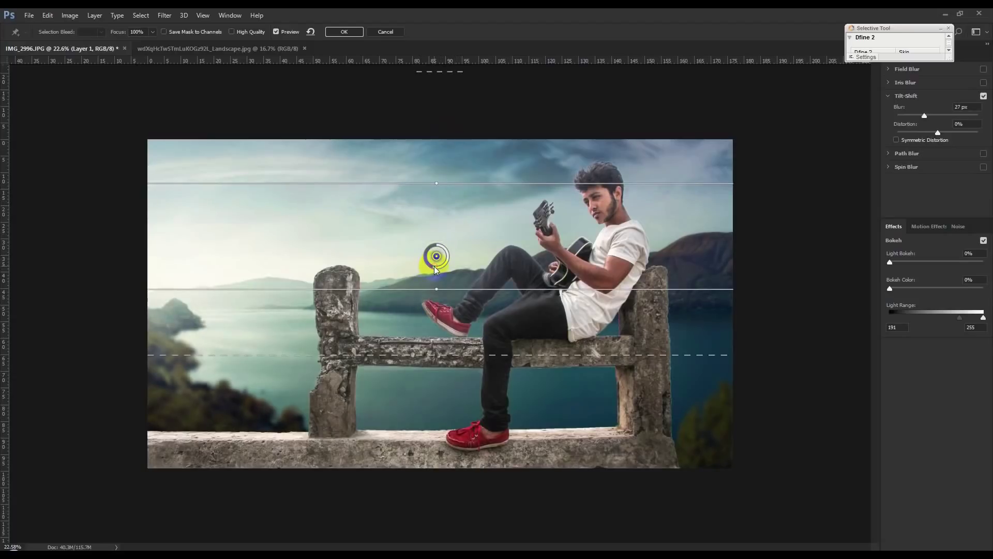
left_click_drag(436, 266, 437, 268)
left_click(344, 32)
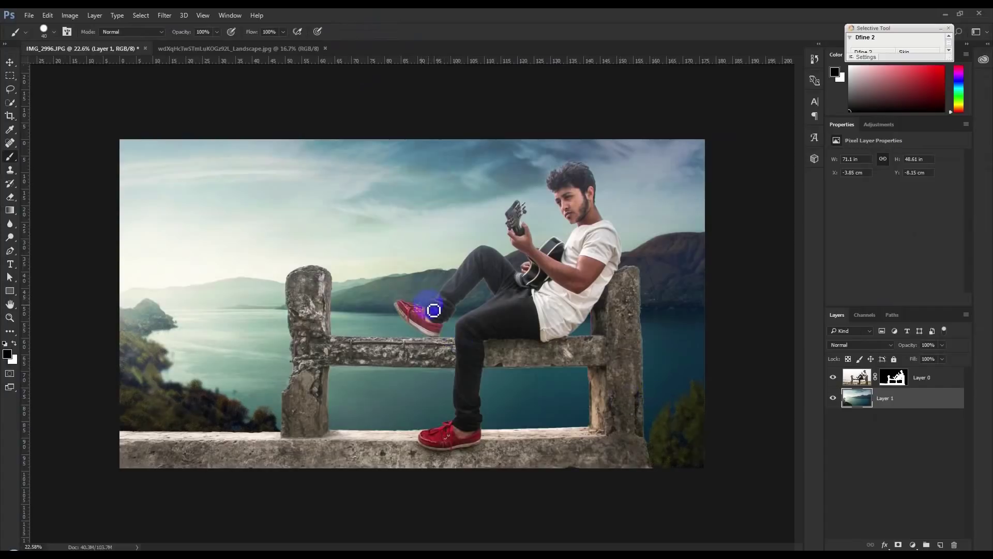
Step: Load Layer 0's mask as a selection and contract it by 1 pixel
left_click(897, 384)
left_click(897, 383, "ctrl")
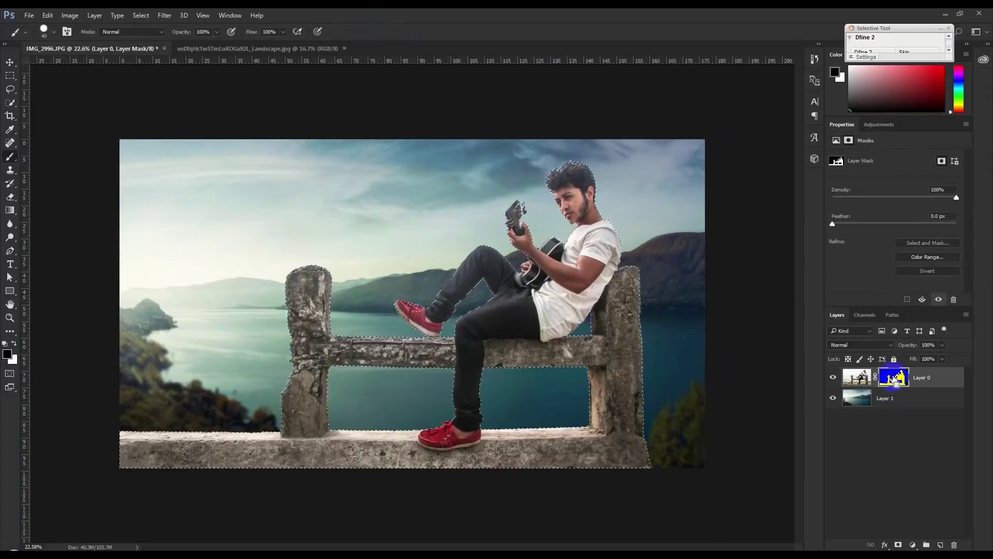
left_click(141, 16)
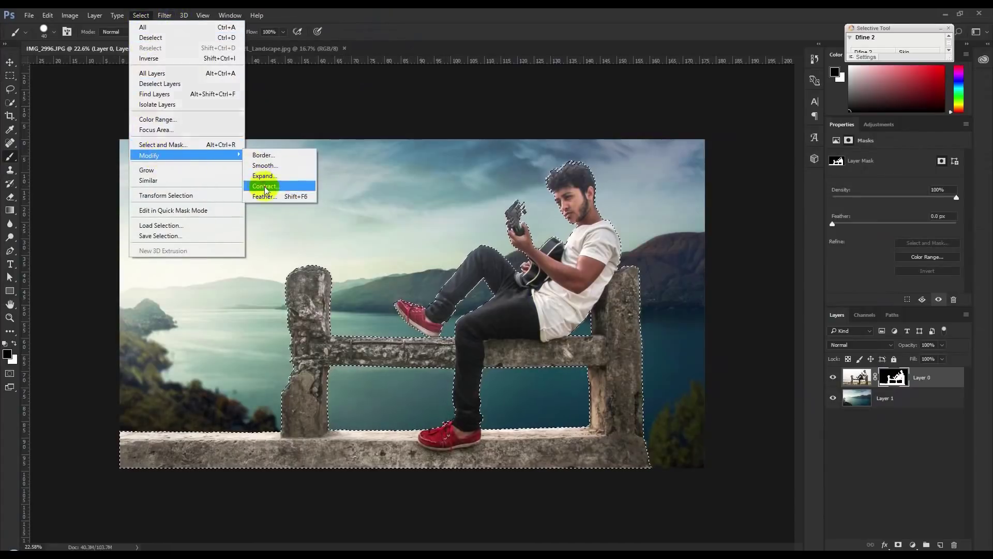
left_click(265, 187)
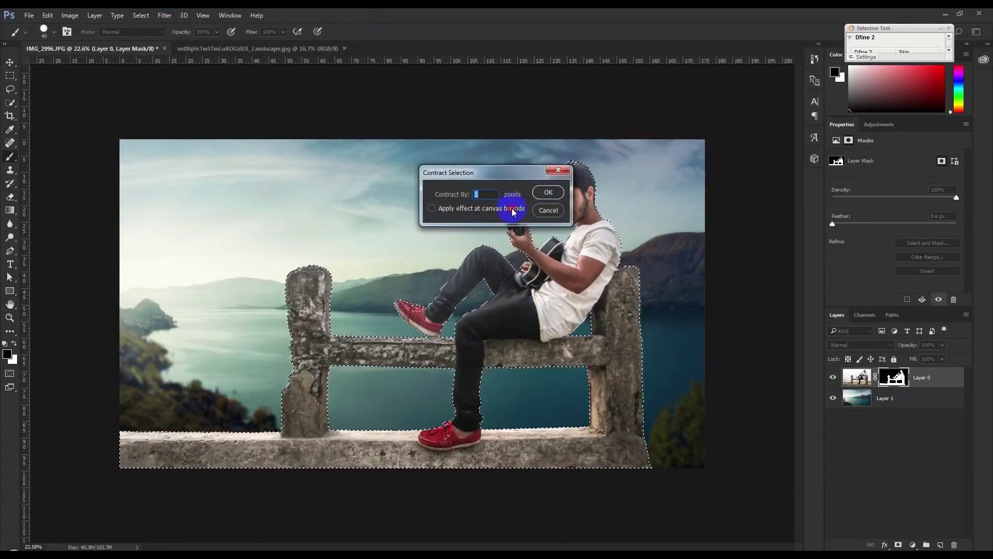
left_click(551, 192)
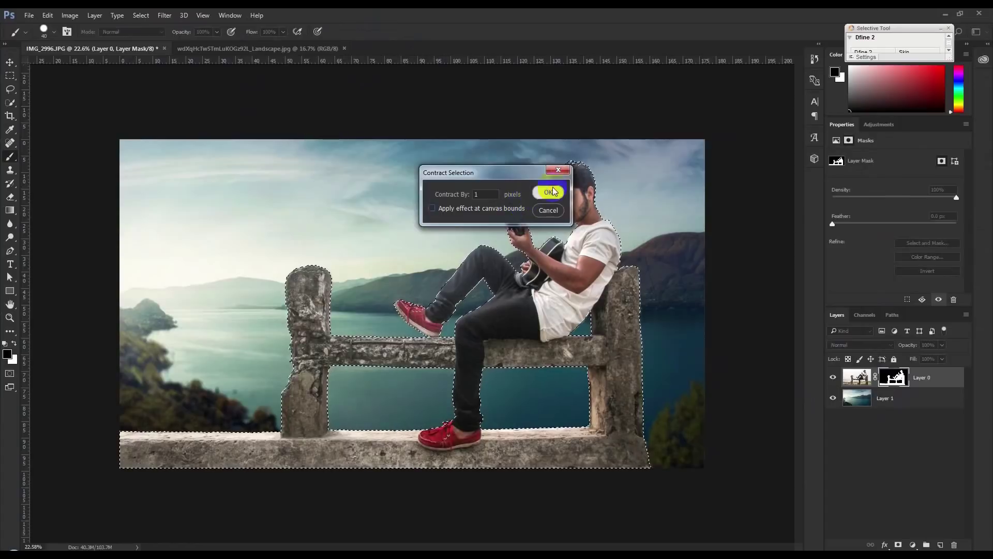
mouse_move(612, 204)
left_mouse_down()
mouse_move(734, 290)
mouse_move(693, 304)
left_mouse_up()
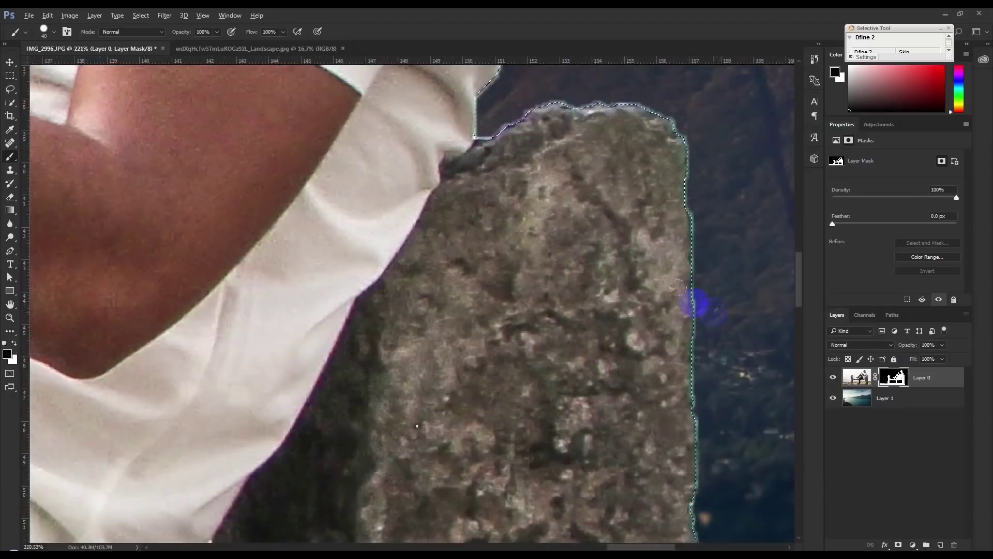
Step: Invert the contracted selection to trim the mask's halo, then deselect and review the composite
left_click(141, 15)
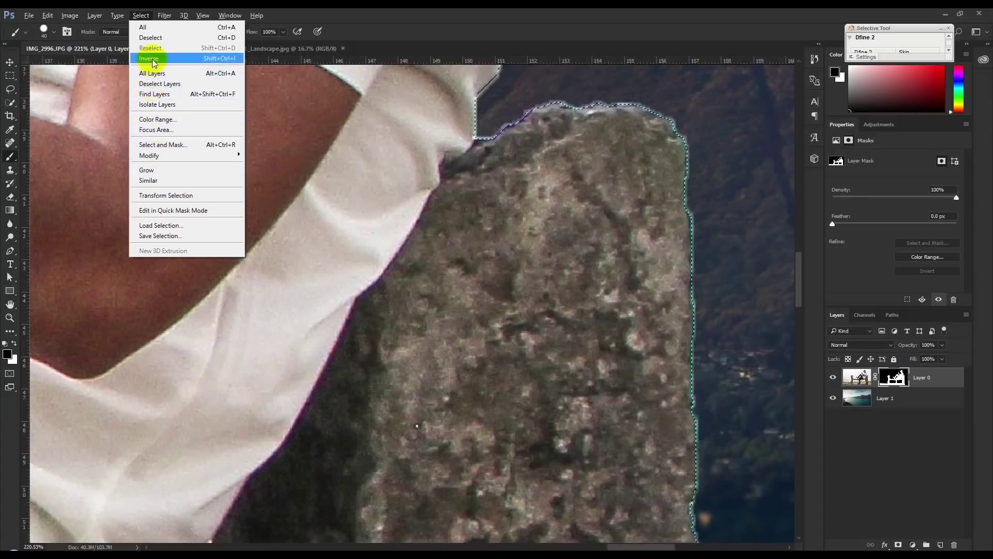
left_click(580, 189)
key("ctrl+0")
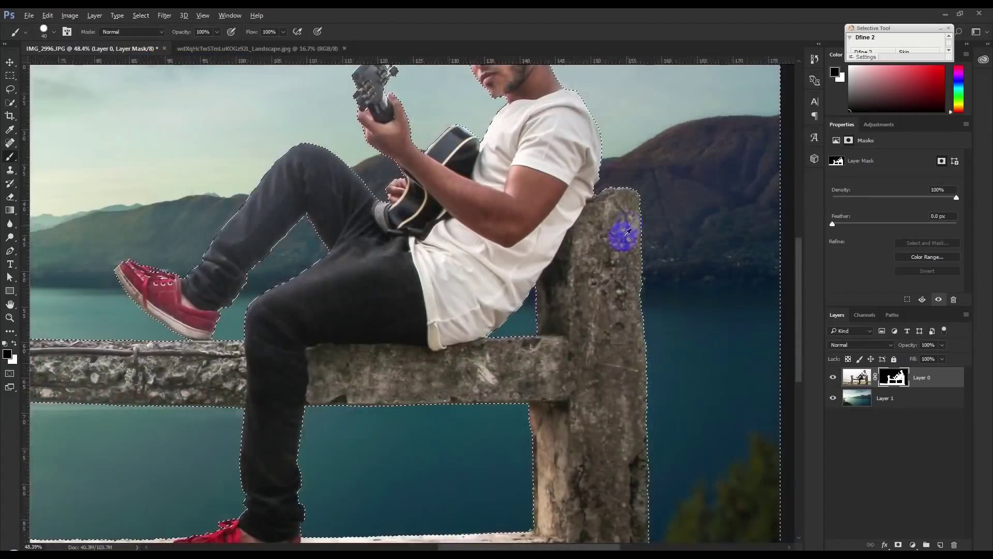
key("ctrl+minus")
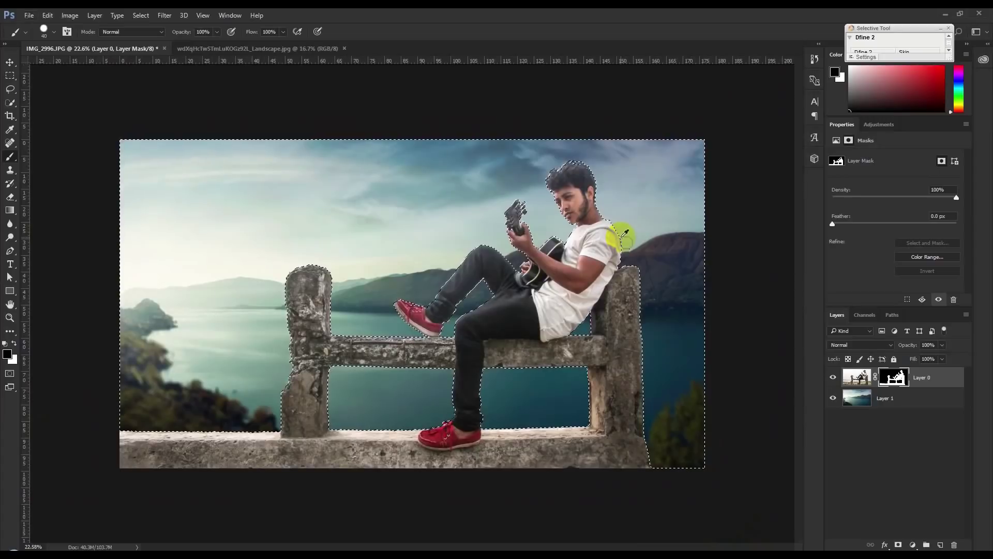
key("ctrl+d")
mouse_move(651, 297)
left_mouse_down()
mouse_move(733, 280)
mouse_move(595, 279)
left_mouse_up()
key("ctrl+shift+d")
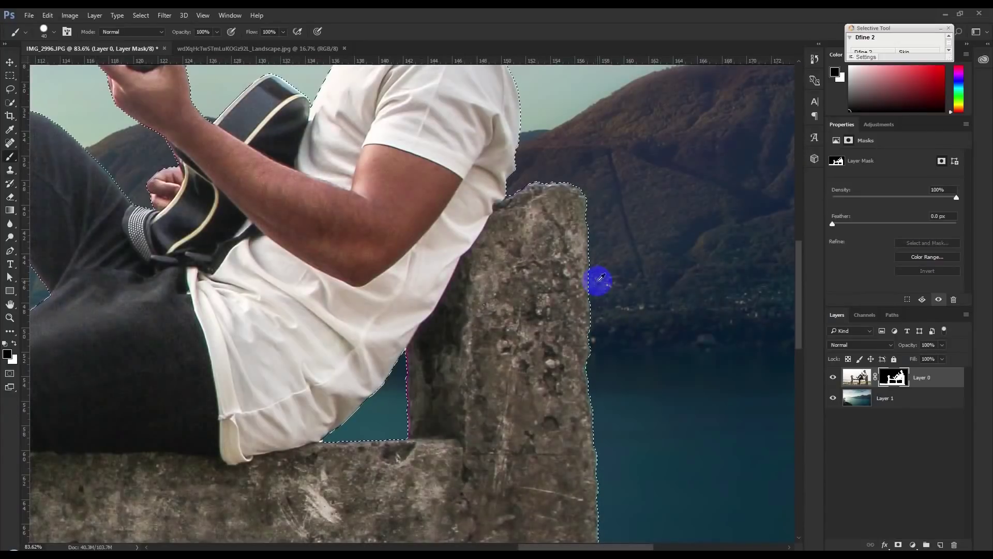
key("ctrl+d")
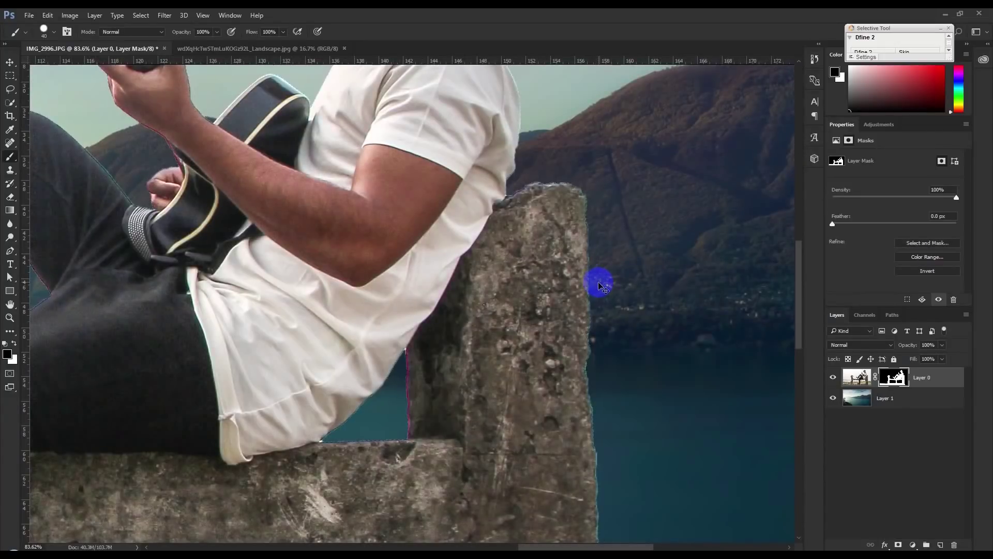
left_click_drag(600, 284, 469, 312)
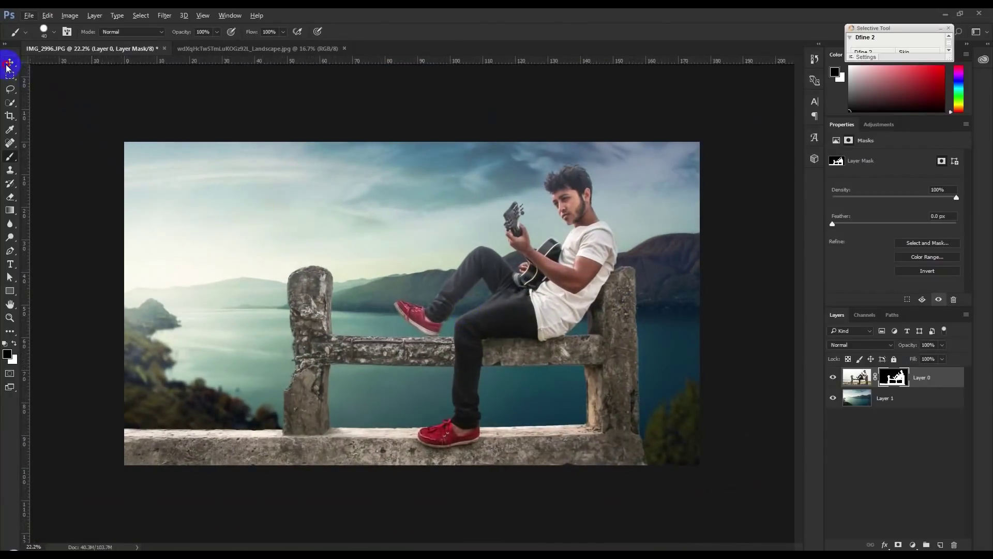
Step: Apply a Camera Raw Filter to Layer 0's image, raising Oranges luminance and setting Oranges saturation to -24
left_click(10, 63)
left_click(857, 377)
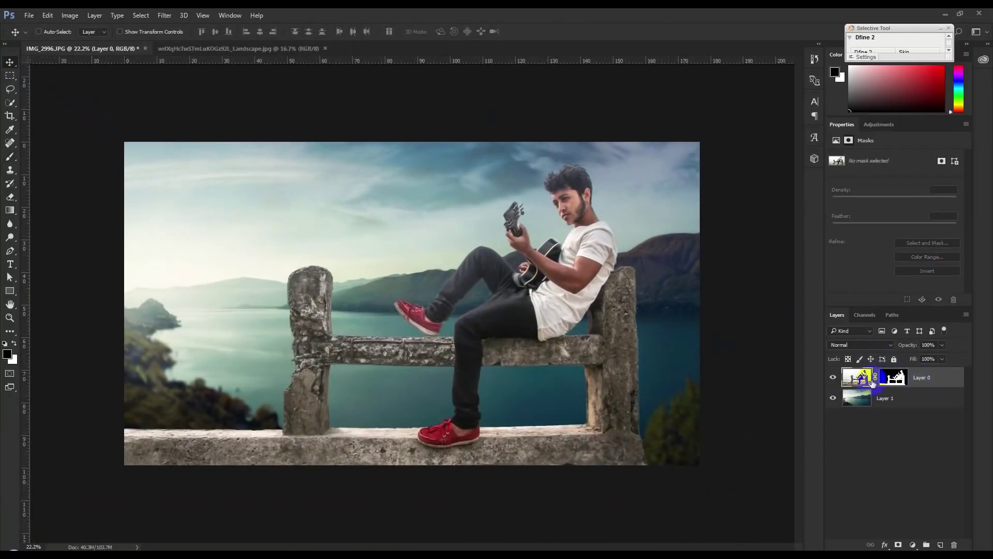
left_click(165, 15)
left_click(189, 76)
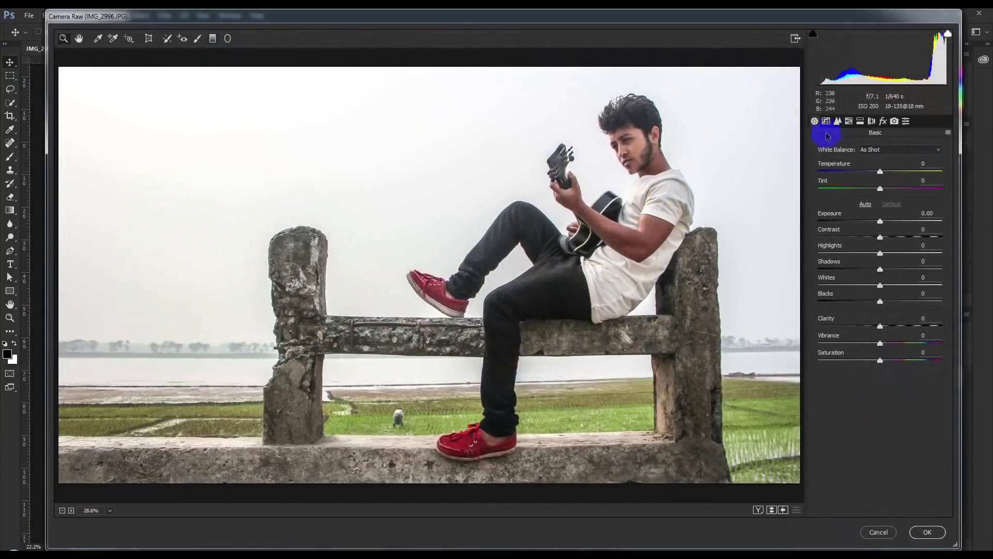
left_click(883, 121)
left_click(849, 121)
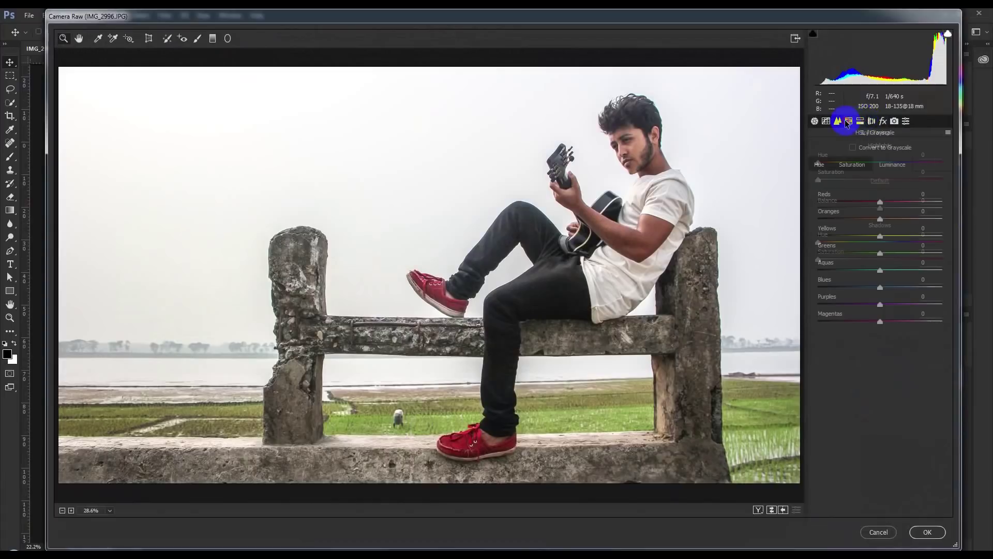
left_click_drag(881, 222, 906, 221)
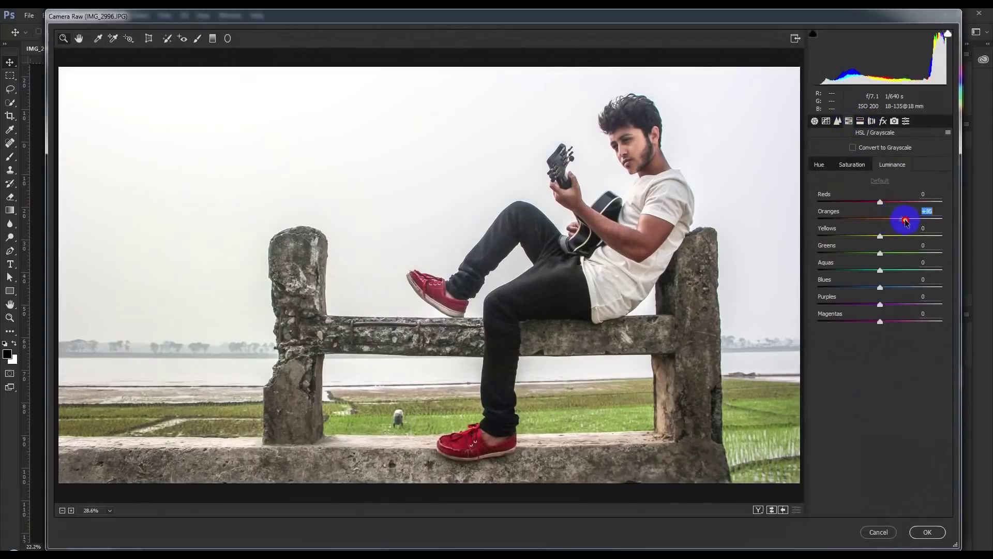
left_click(853, 166)
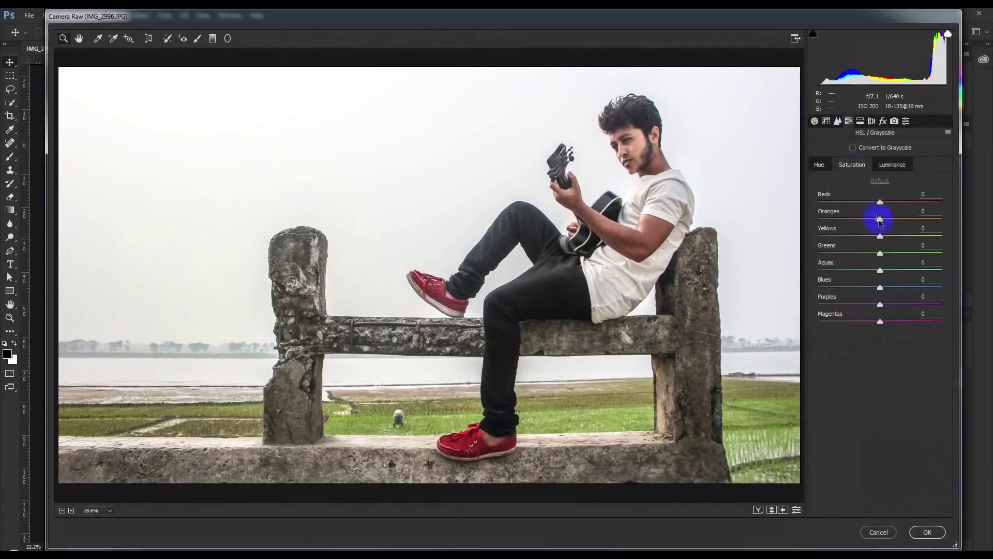
left_click_drag(896, 222, 867, 220)
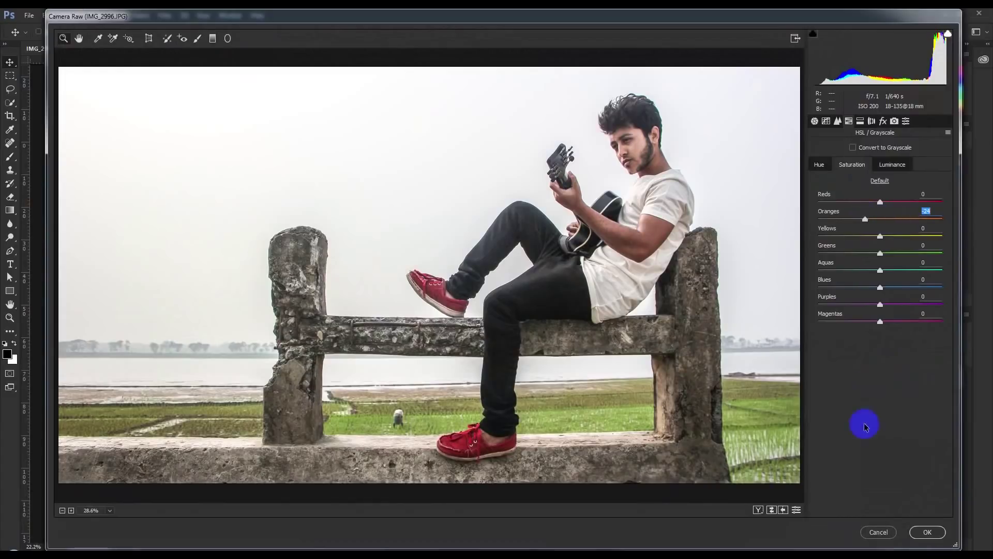
left_click(931, 533)
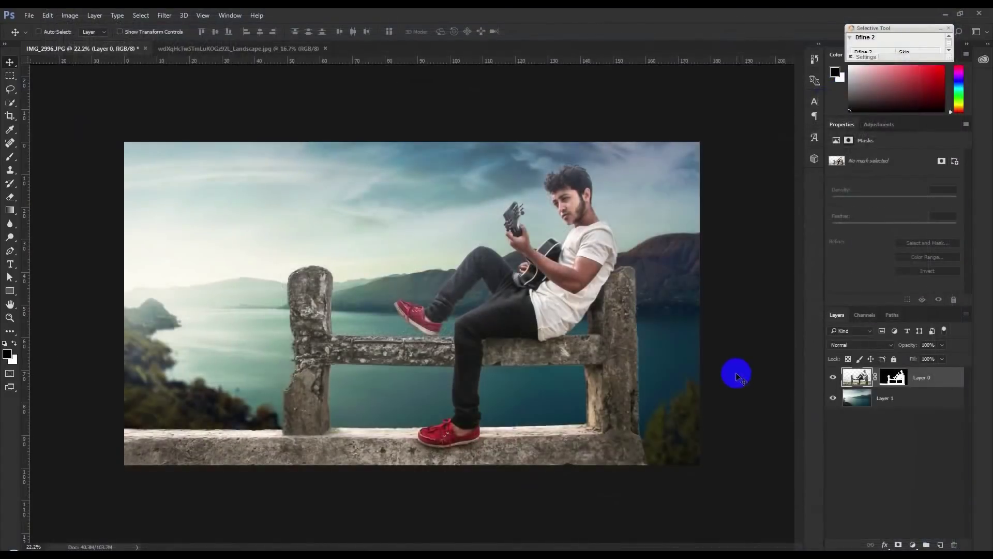
Step: Reposition the guitarist layer and convert Layer 0 to a smart object
scroll(714, 369, "up", 1)
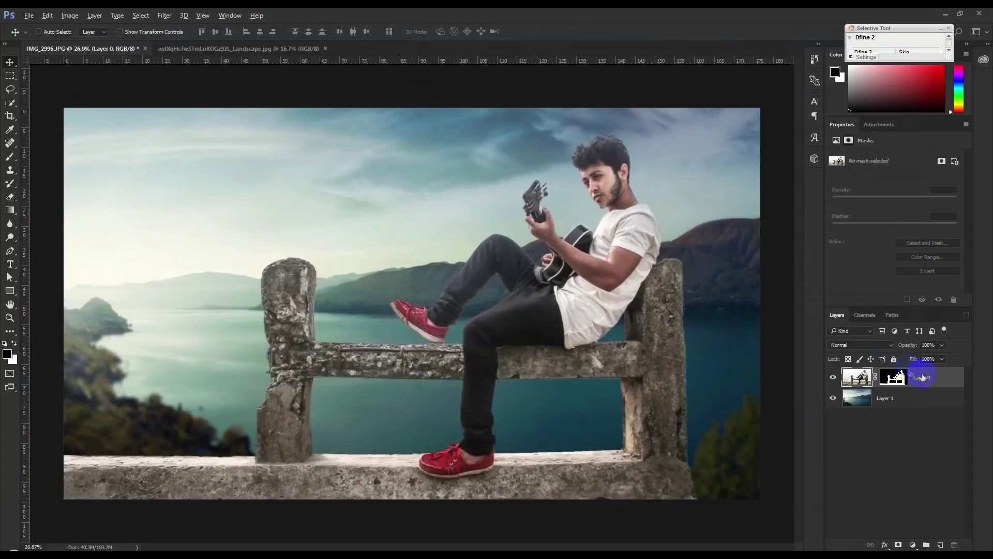
left_click_drag(664, 377, 736, 386)
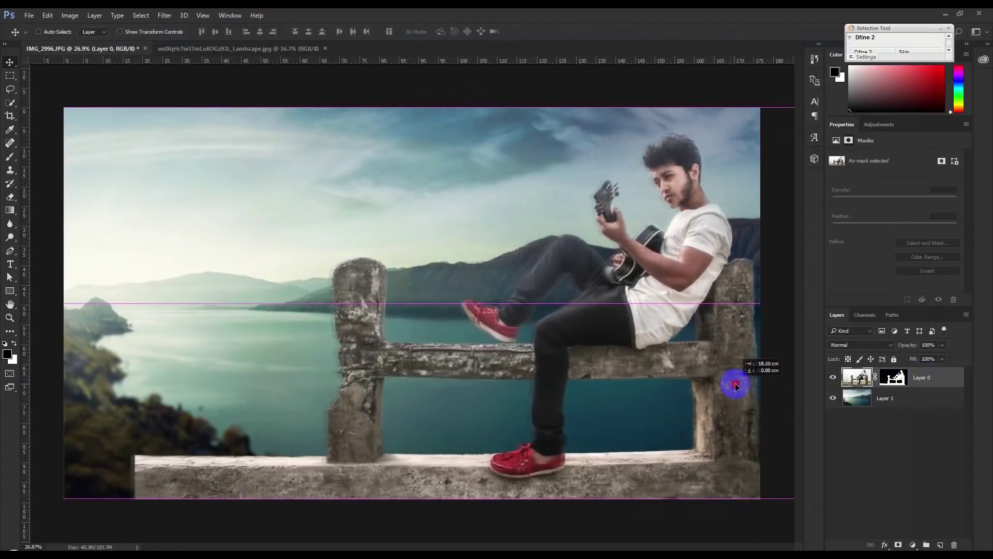
left_click_drag(735, 386, 697, 382)
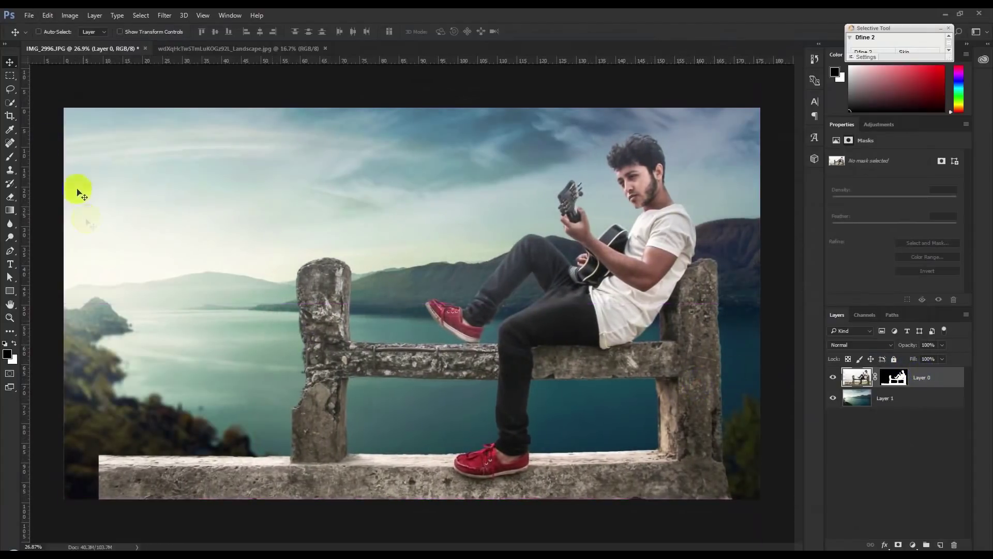
right_click(920, 377)
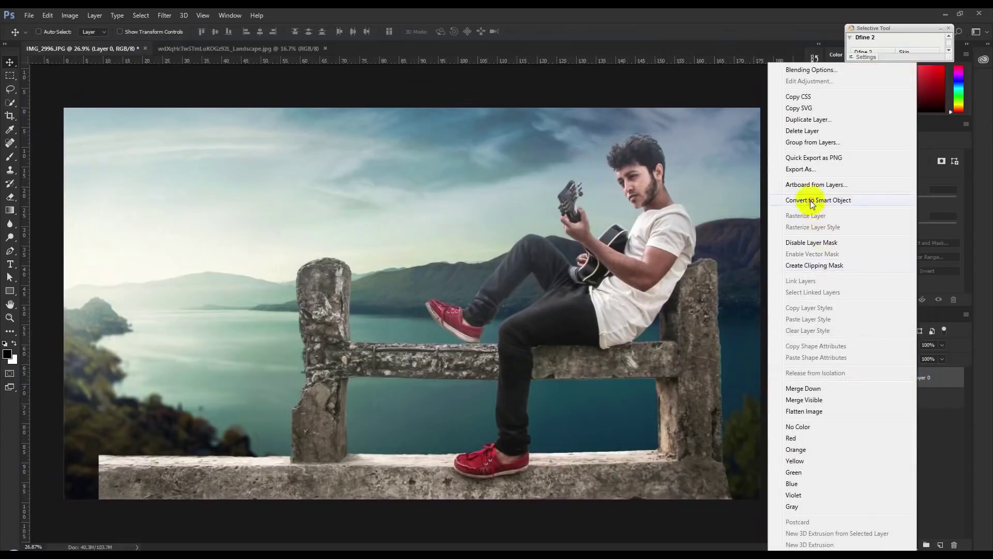
left_click(823, 199)
Step: Rasterize Layer 0 and stretch the selected lower-left stone ledge out to the image's left edge
left_click(11, 76)
left_click_drag(90, 439, 210, 527)
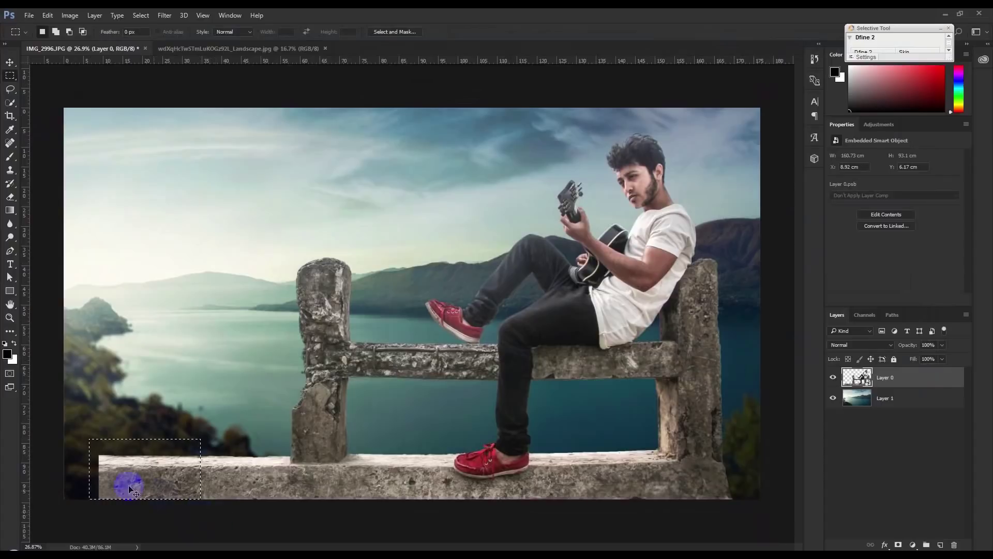
right_click(895, 382)
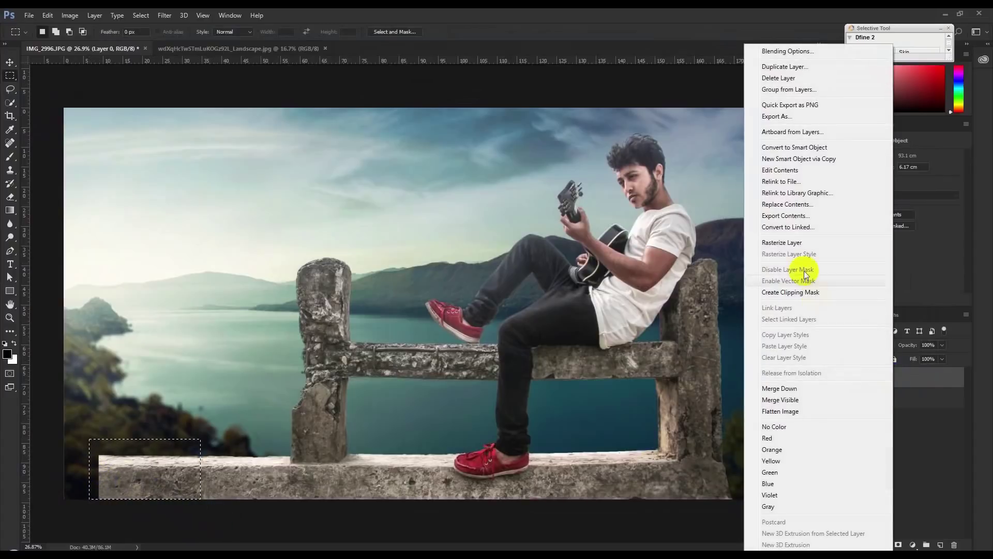
left_click(787, 244)
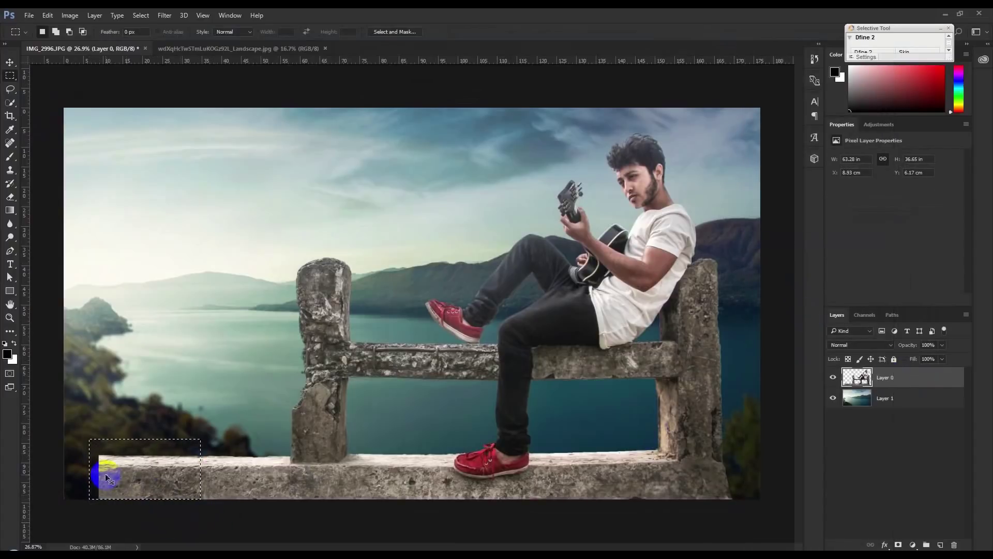
key("ctrl+t")
mouse_move(89, 469)
left_mouse_down()
mouse_move(32, 476)
mouse_move(49, 476)
left_mouse_up()
left_click_drag(116, 439, 107, 455)
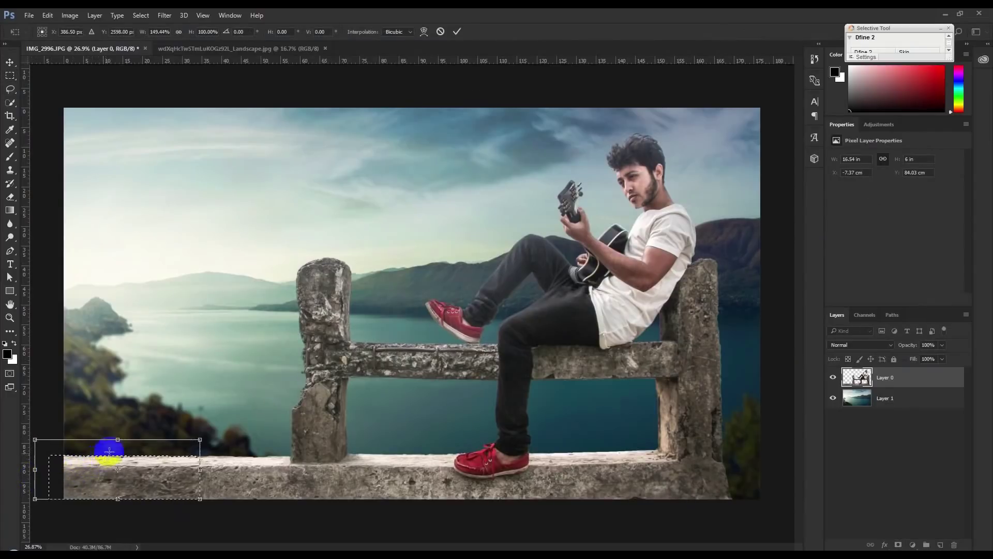
key("Return")
Step: Nudge the guitarist layer slightly left into its final position
left_click(9, 62)
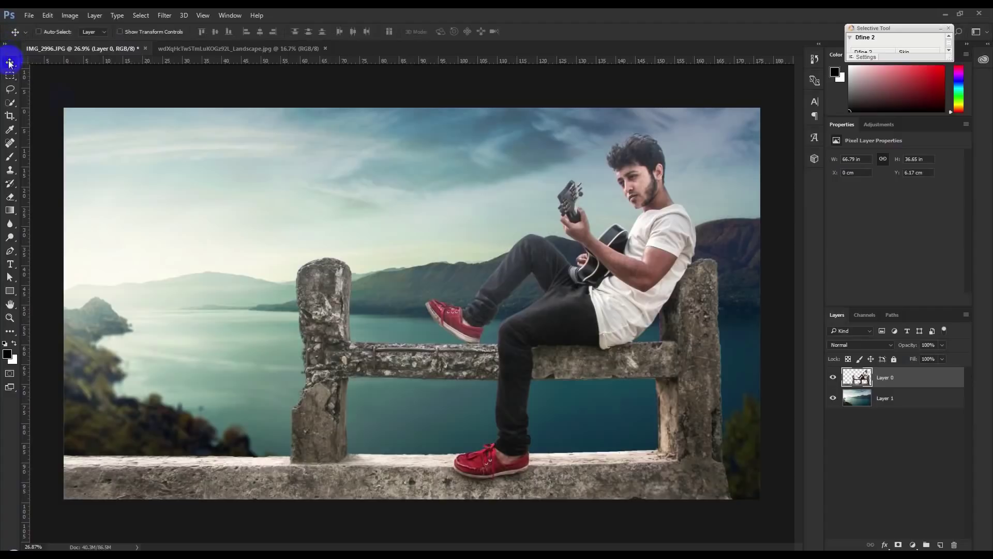
left_click_drag(600, 314, 584, 312)
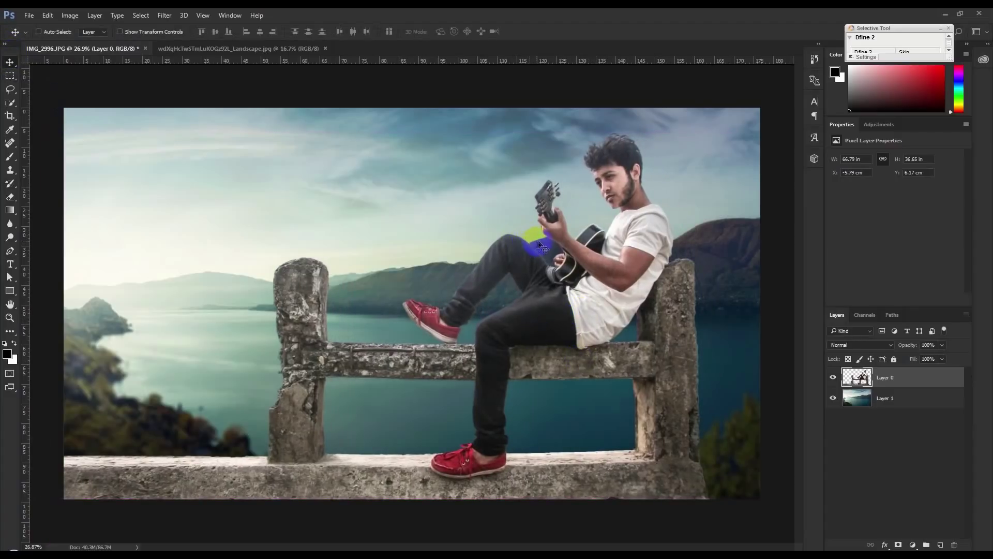
left_click(575, 334)
left_click_drag(712, 393, 720, 393)
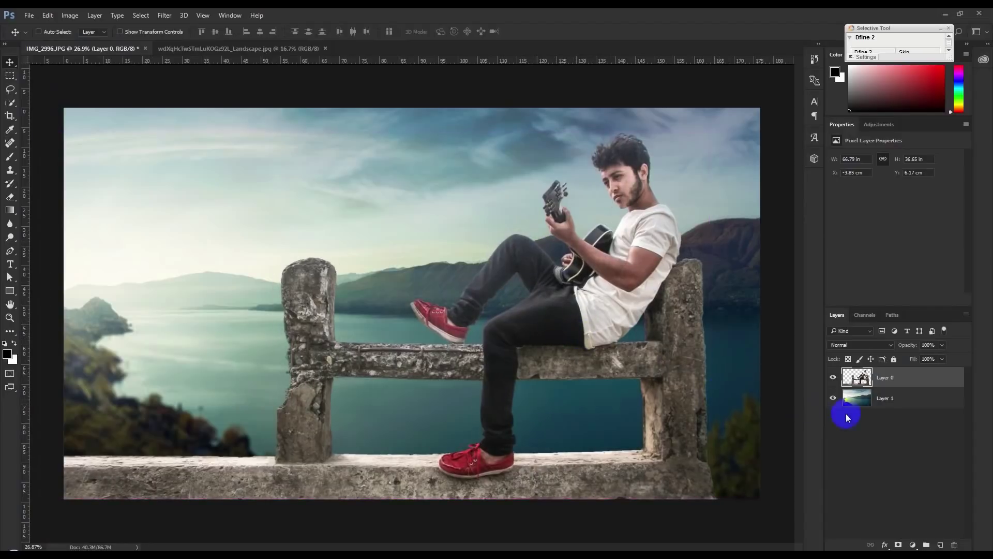
Step: Add a new layer, sample a light sky colour and set a soft brush of about 1600 px
left_click(941, 544)
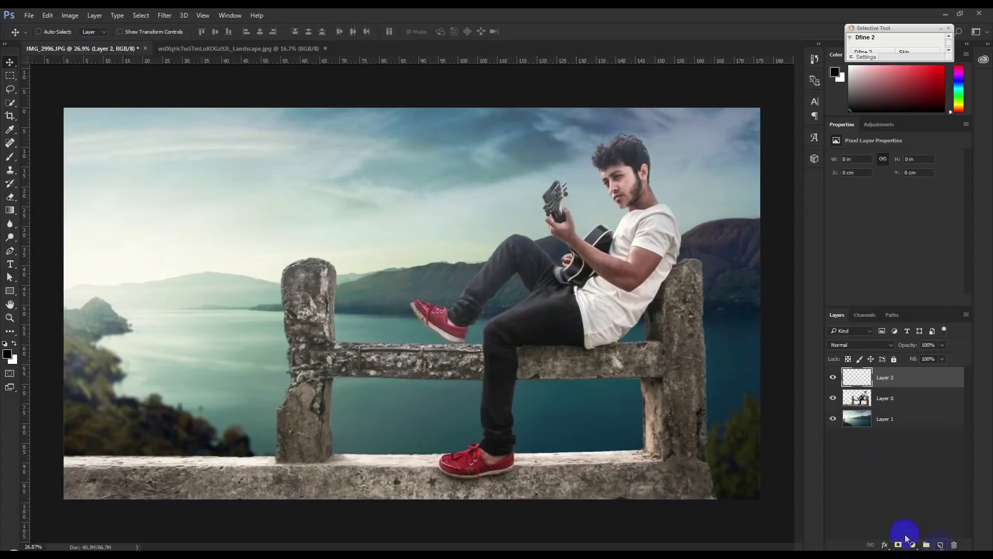
left_click(10, 129)
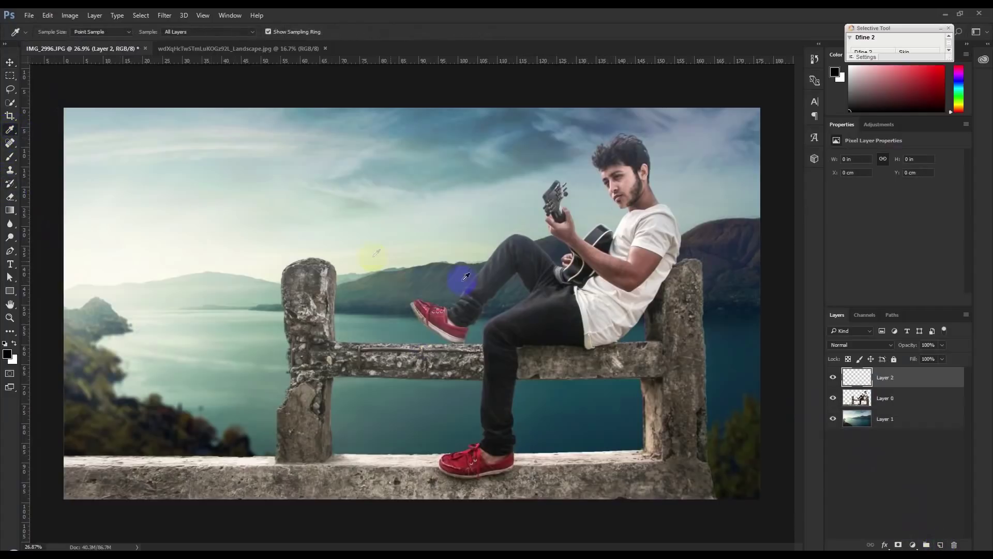
left_click(241, 261)
left_click(9, 156)
key("bracketright")
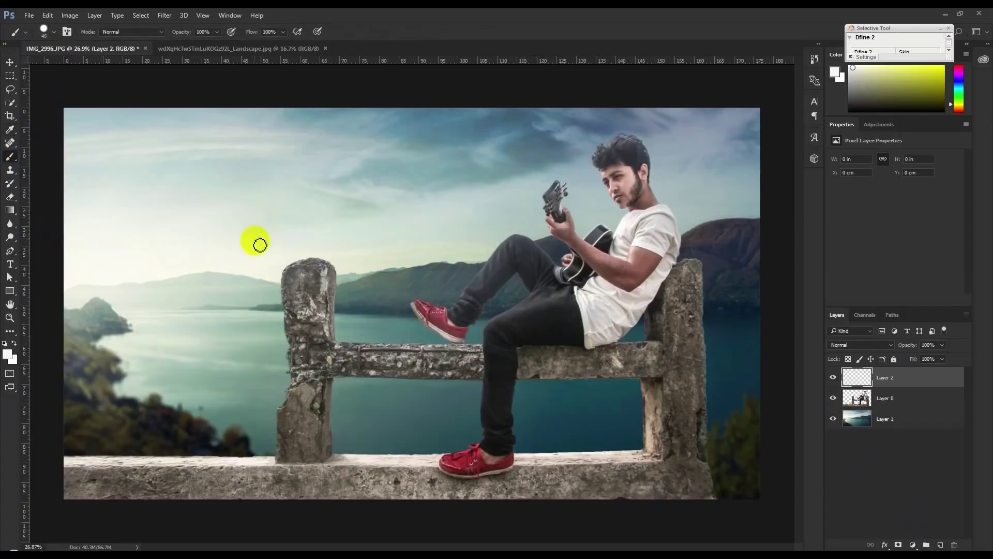
left_click_drag(242, 239, 313, 262)
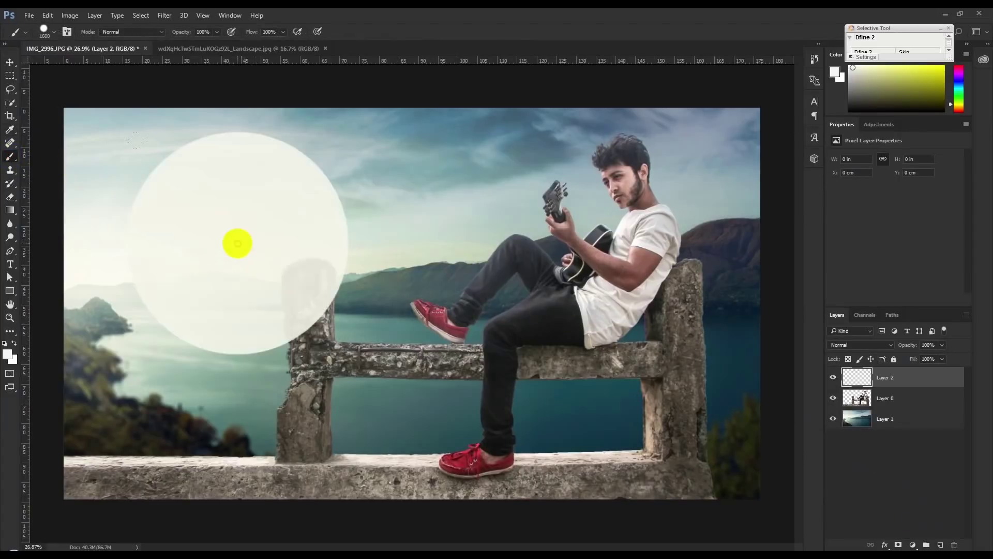
right_click(313, 263)
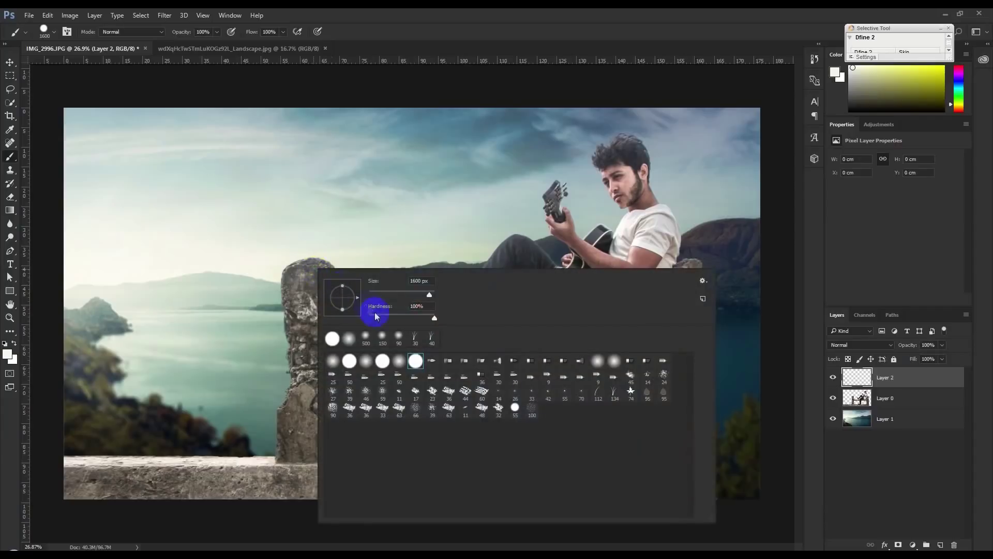
key("Return")
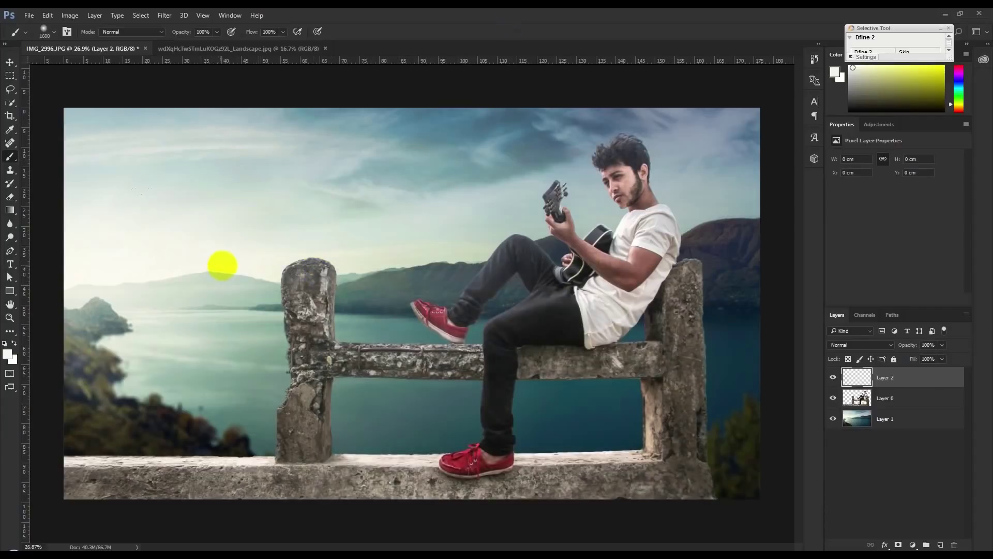
Step: Paint a soft pale creamy yellow glow onto the left sky
left_click(18, 342)
left_click(9, 354)
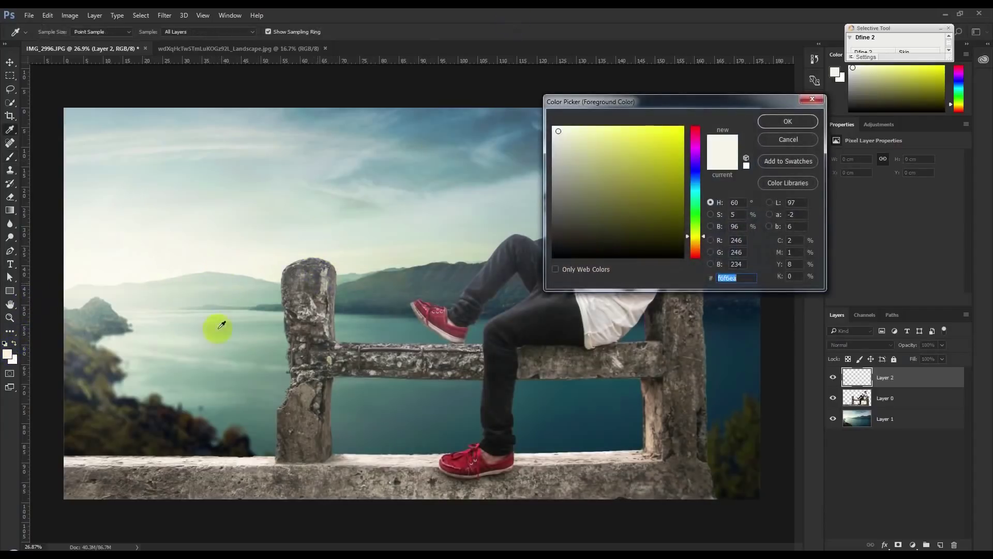
left_click(575, 133)
left_click(787, 121)
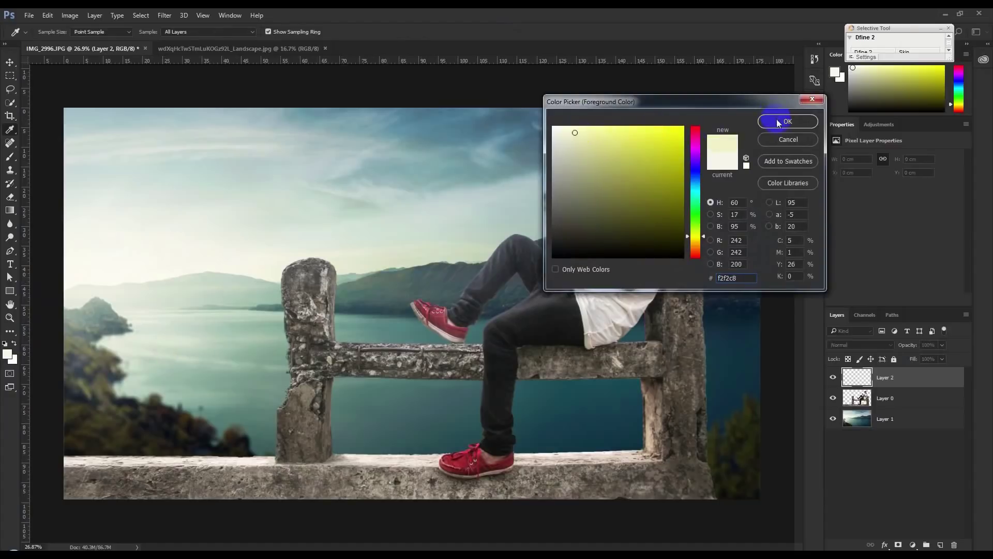
left_click(207, 270)
Step: Scale the glow to about 236% and move it higher up the sky
key("ctrl+t")
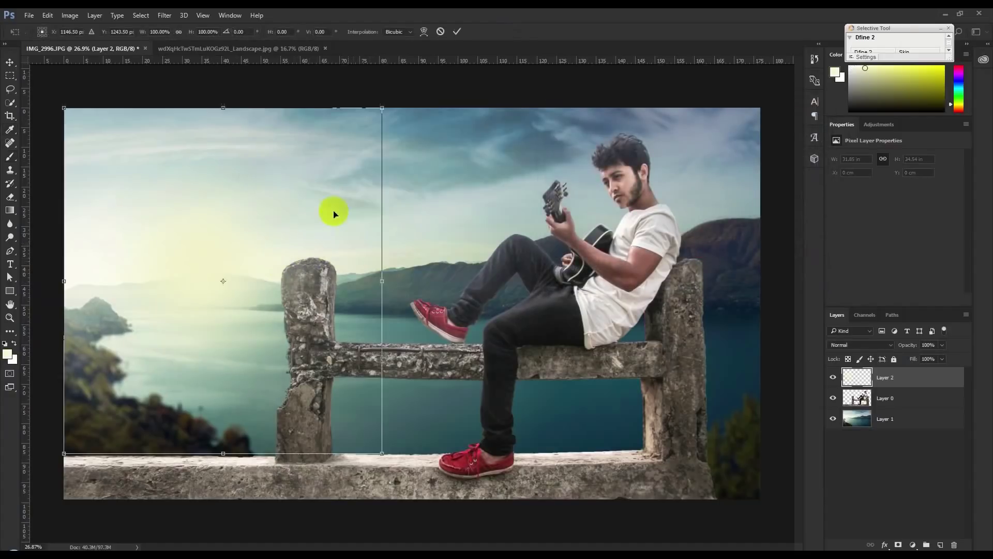
left_click_drag(383, 100, 510, 64)
left_click_drag(395, 310, 392, 204)
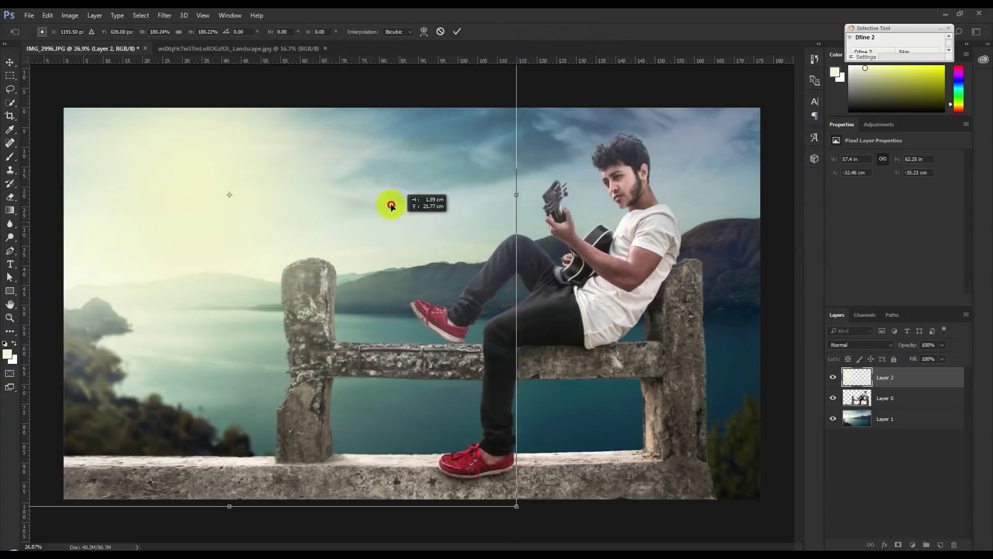
mouse_move(517, 523)
left_mouse_down()
mouse_move(631, 486)
mouse_move(525, 422)
left_mouse_up()
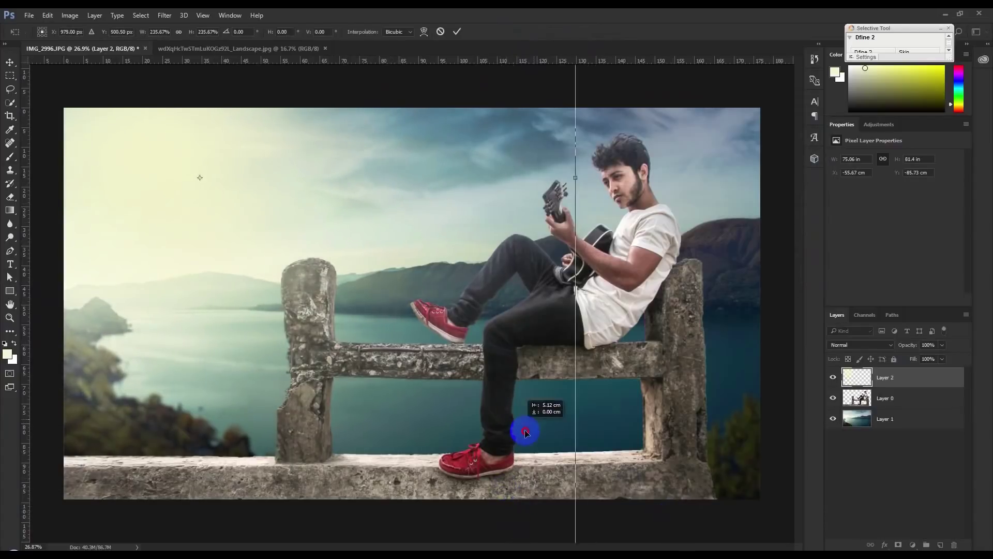
key("Return")
Step: Set the glow layer to Screen blend mode at 57% opacity and reposition it
left_click(852, 345)
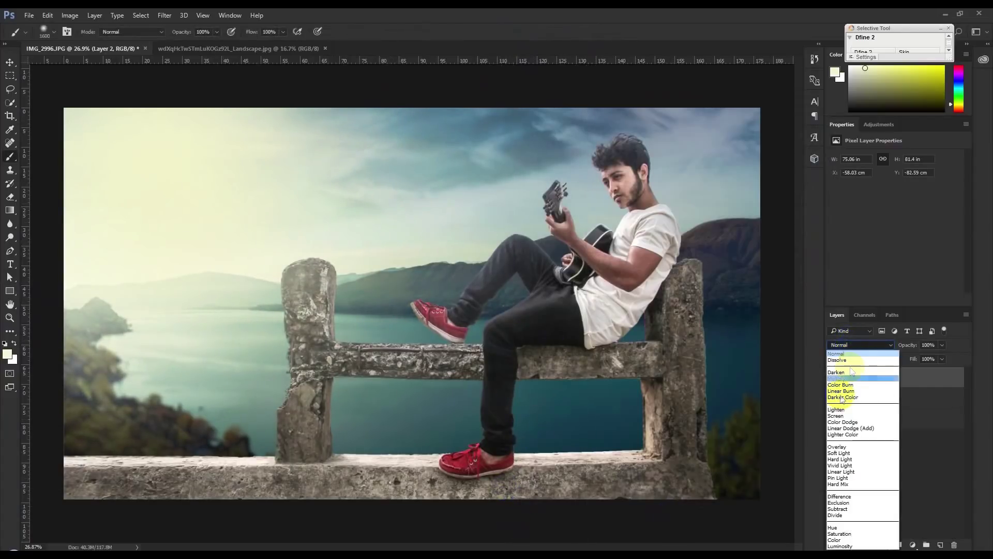
left_click(843, 410)
left_click(9, 63)
mouse_move(300, 226)
left_mouse_down()
mouse_move(732, 107)
mouse_move(270, 171)
mouse_move(290, 254)
mouse_move(253, 271)
mouse_move(285, 264)
left_mouse_up()
left_click_drag(906, 351, 888, 349)
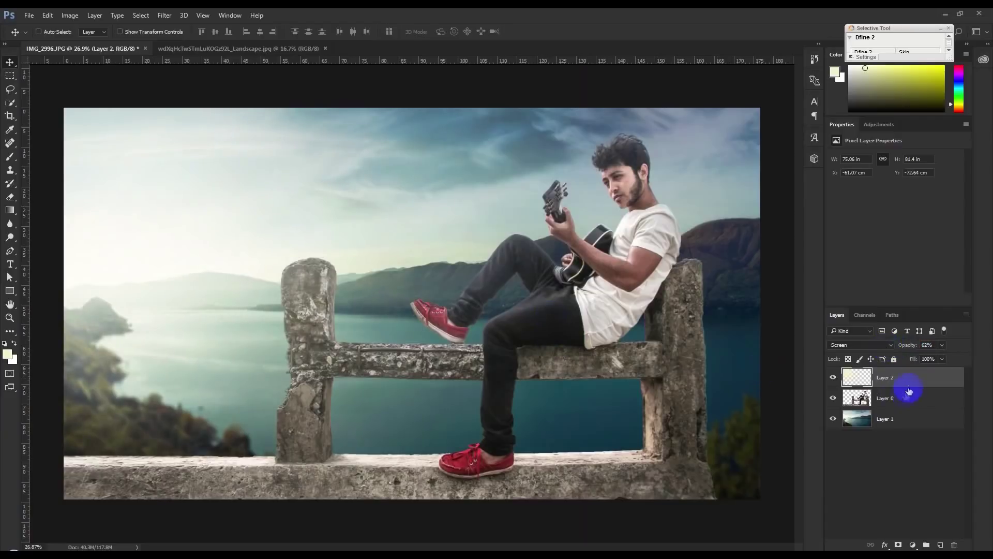
left_click_drag(906, 350, 903, 350)
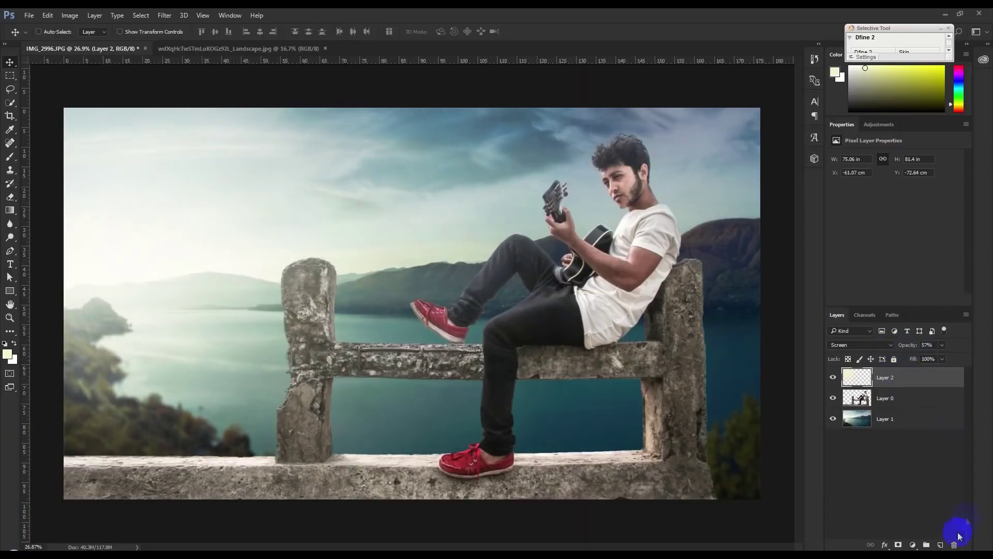
left_click(913, 545)
left_click(863, 401)
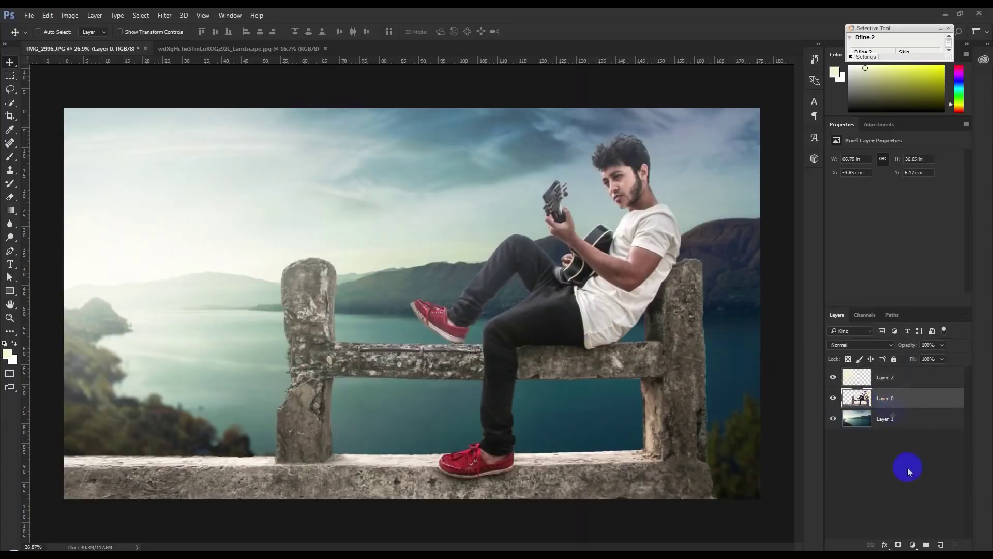
Step: Add a Color Balance layer clipped to Layer 0 with midtones Cyan-Red −11, Magenta-Green +10, Yellow-Blue +14
left_click(913, 545)
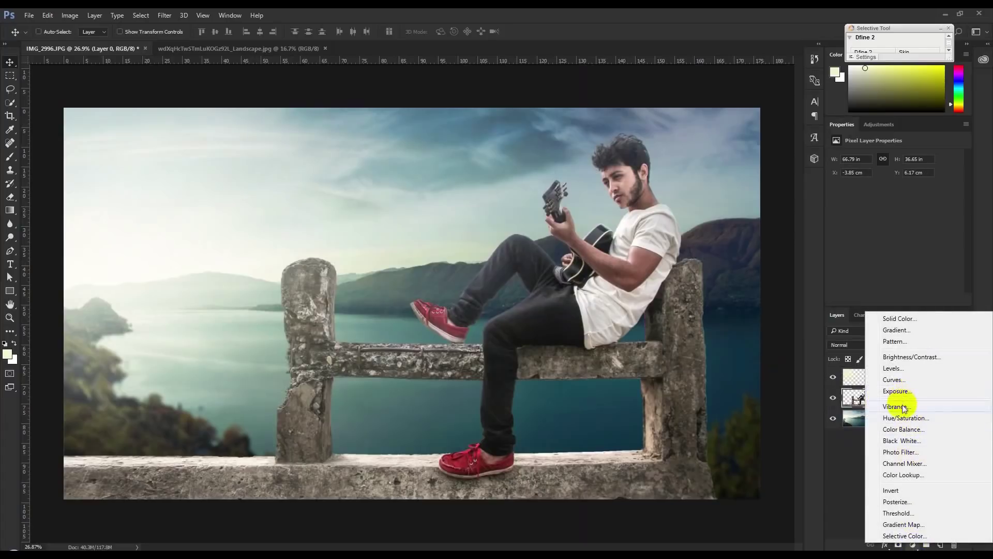
left_click(904, 429)
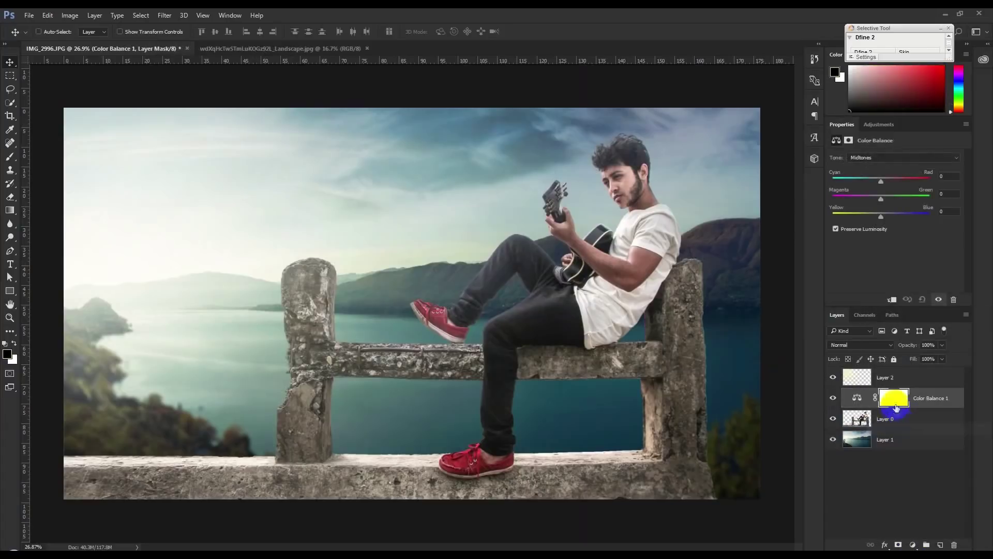
left_click(892, 299)
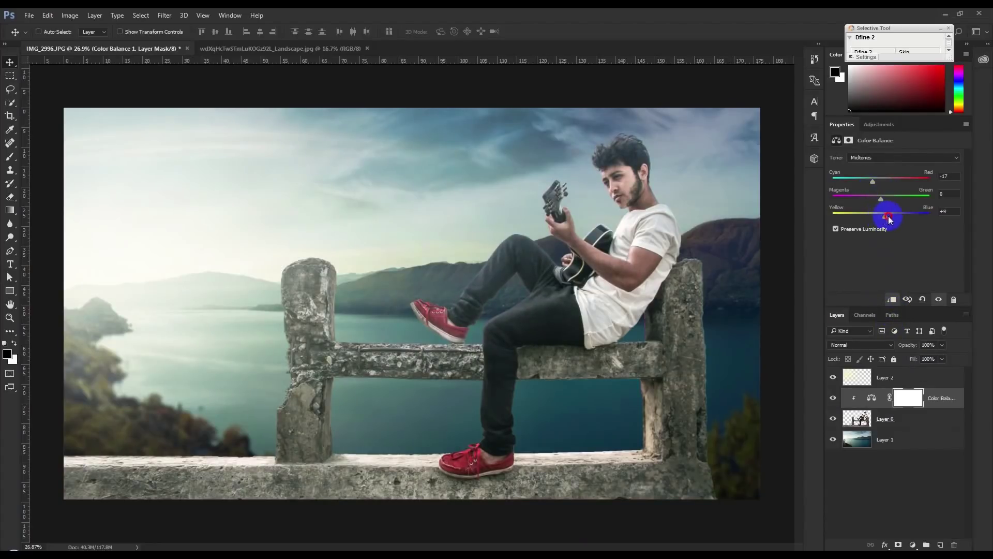
left_click_drag(882, 200, 885, 200)
left_click(939, 372)
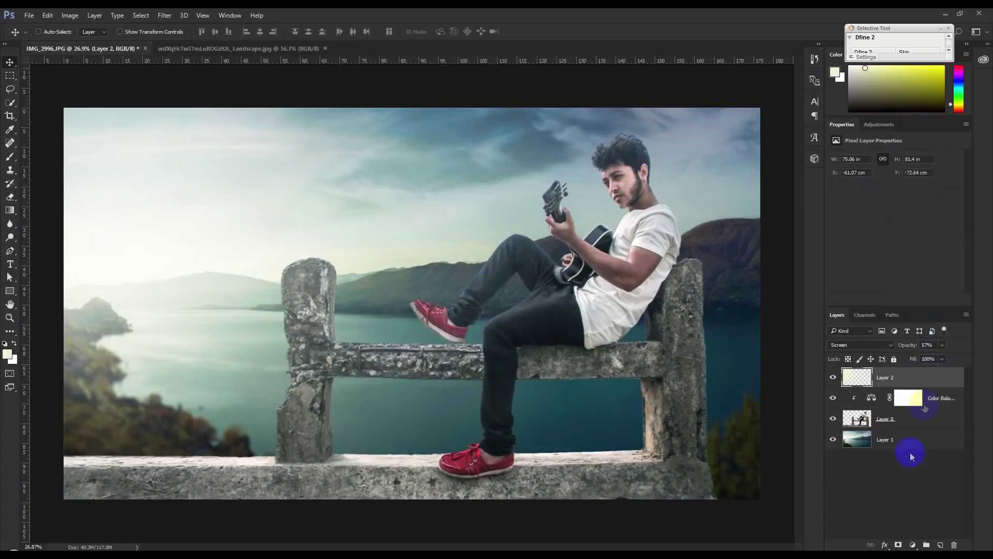
left_click(913, 546)
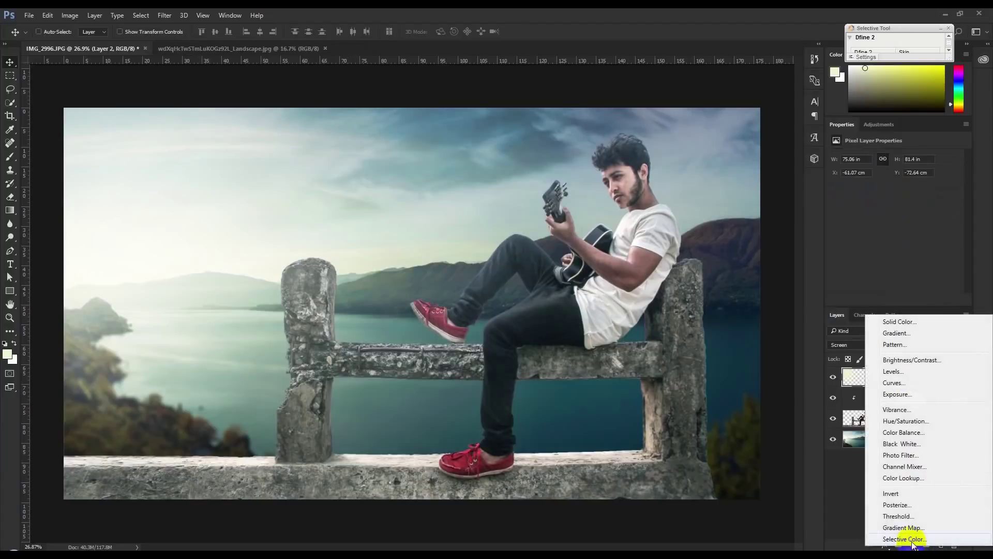
Step: Add a Color Lookup layer and preview 3Strip, DropBlues and Fuji ETERNA 250D Fuji 3510 looks
left_click(903, 478)
left_click(890, 157)
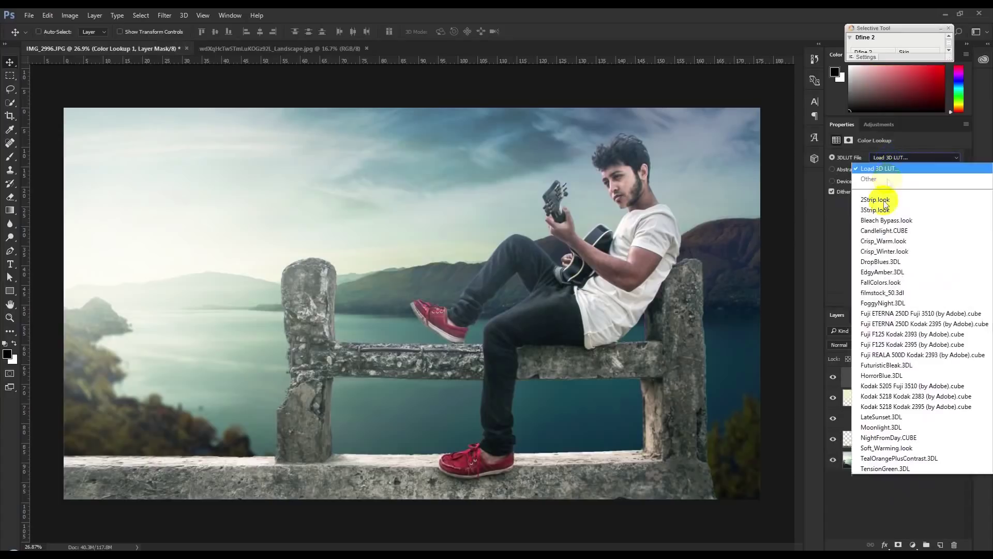
left_click(882, 207)
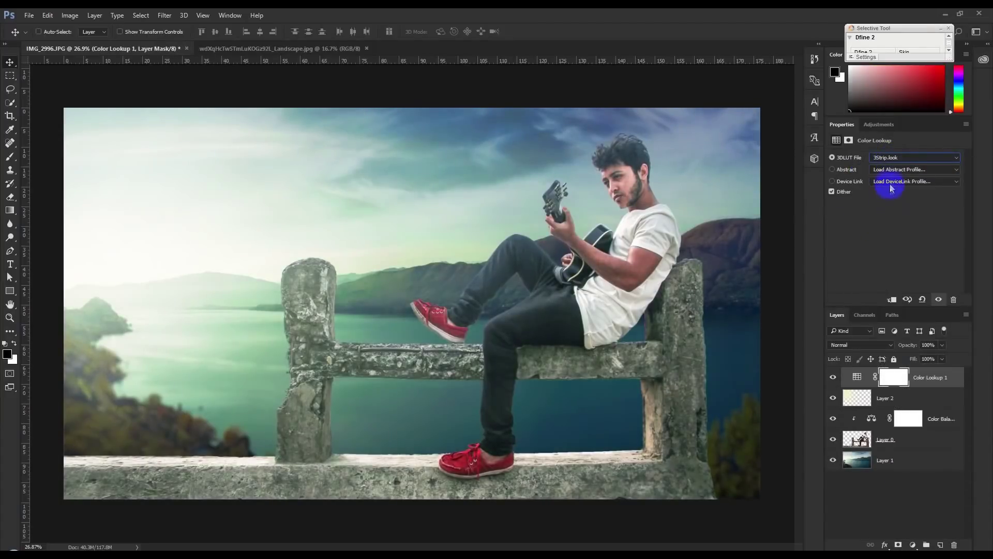
key("Down")
key("Down")
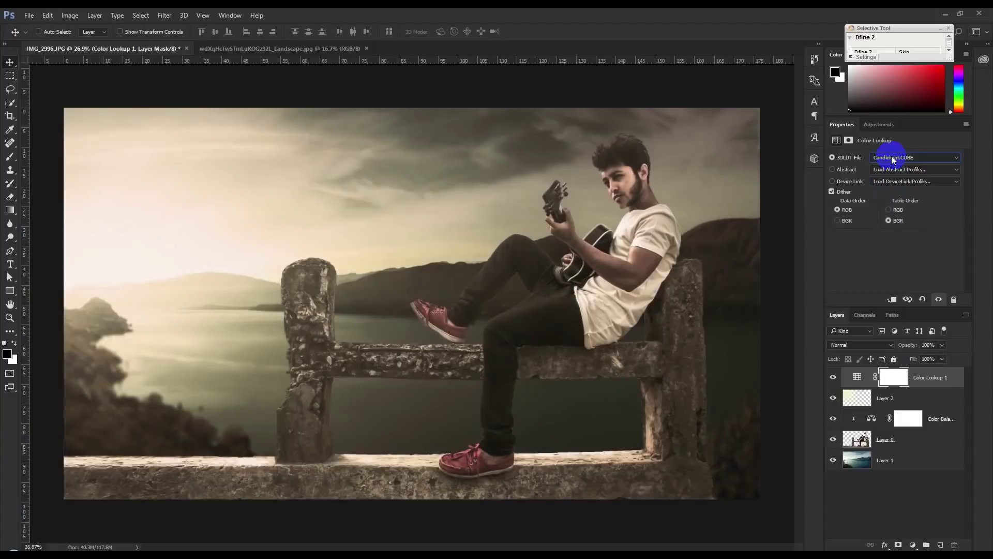
key("Down")
key("Down")
key("Down")
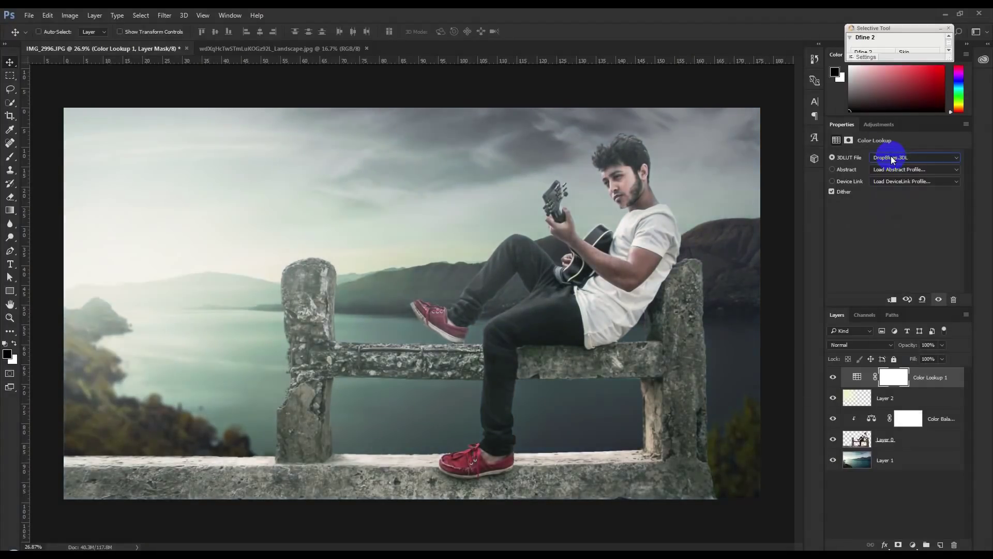
key("Down")
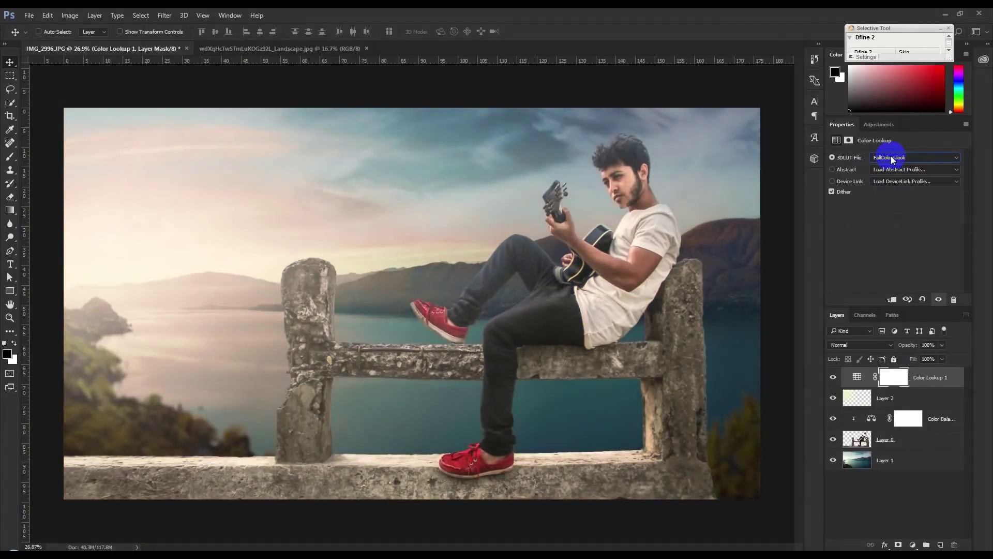
key("Down")
key("Down")
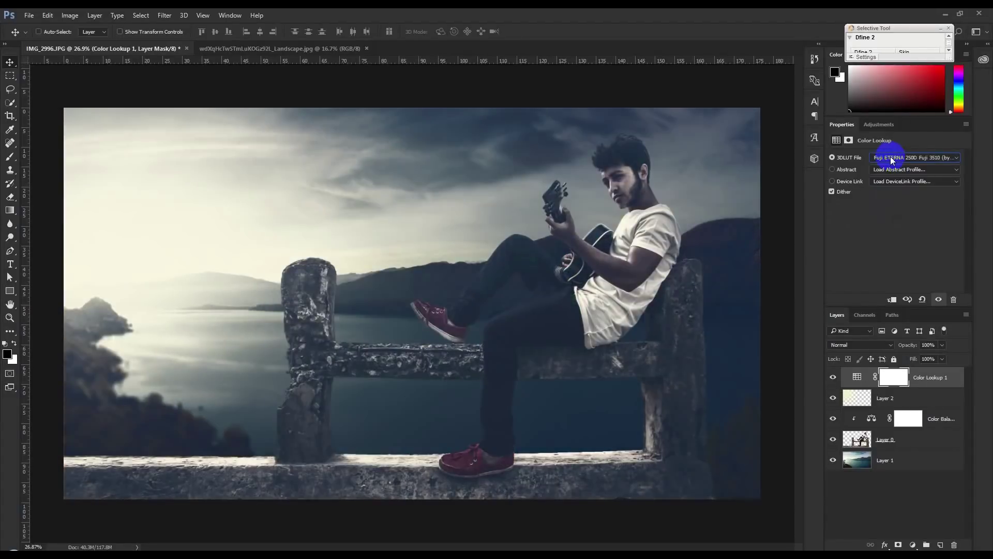
key("Down")
key("Down")
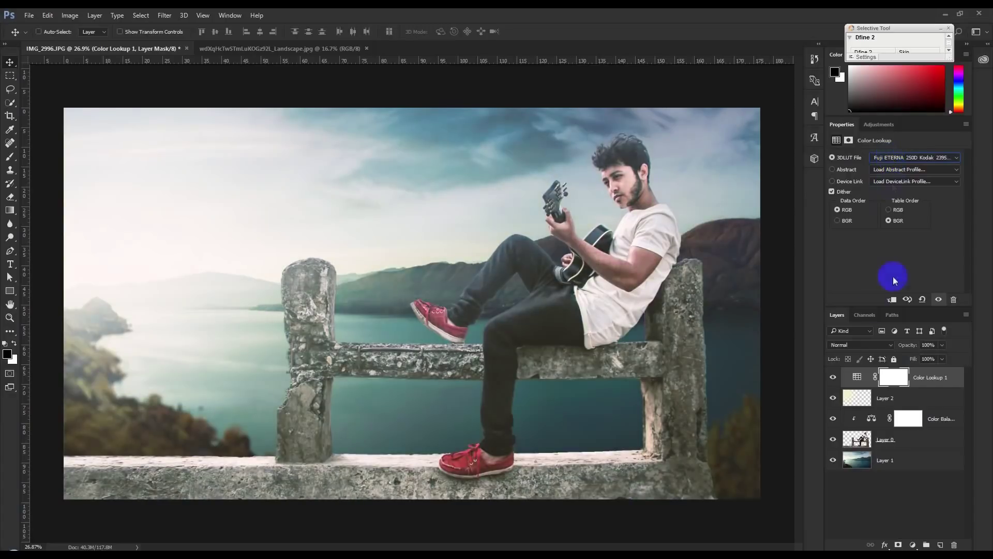
Step: Try Soft_Warming and FoggyNight, then settle on the Fuji F125 Kodak 2395 lookup
left_click(902, 156)
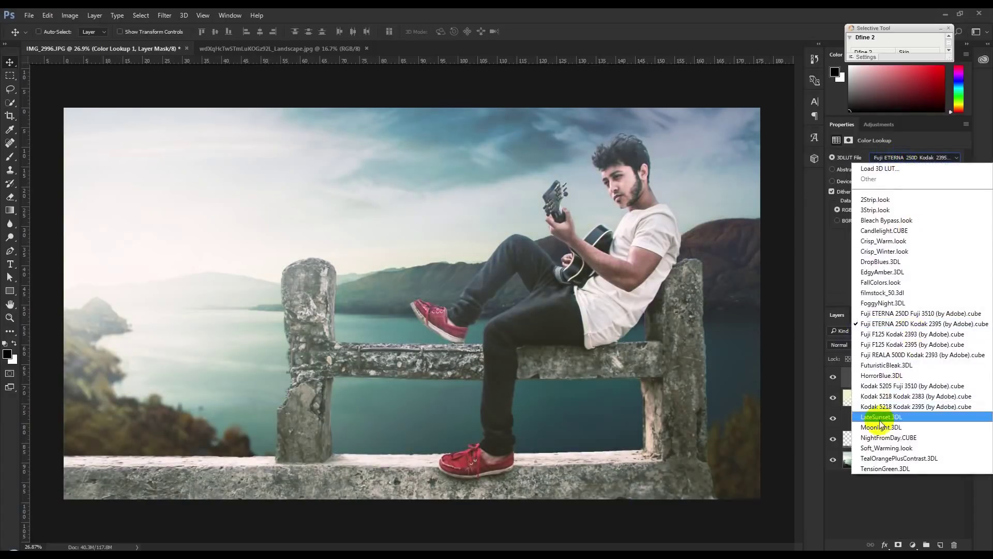
left_click(882, 448)
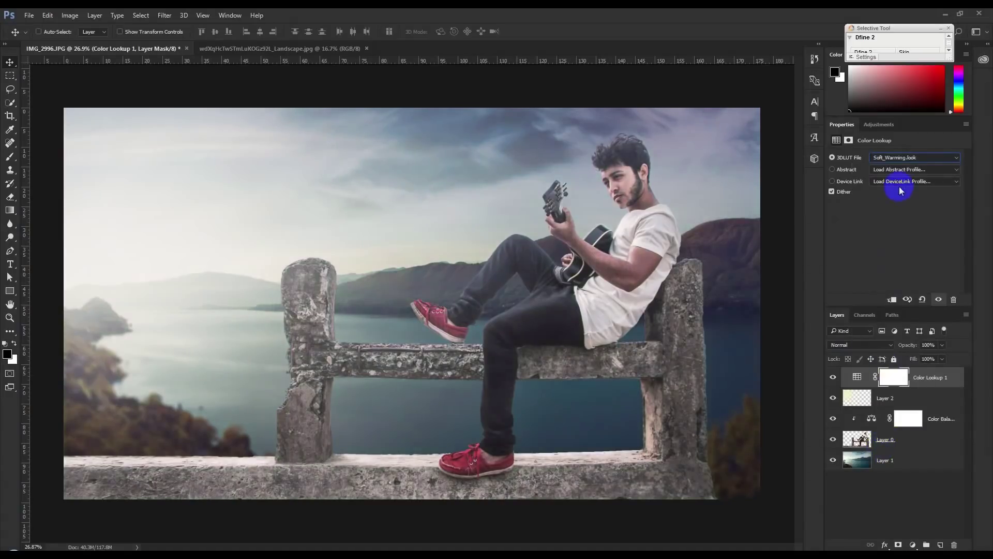
left_click(895, 160)
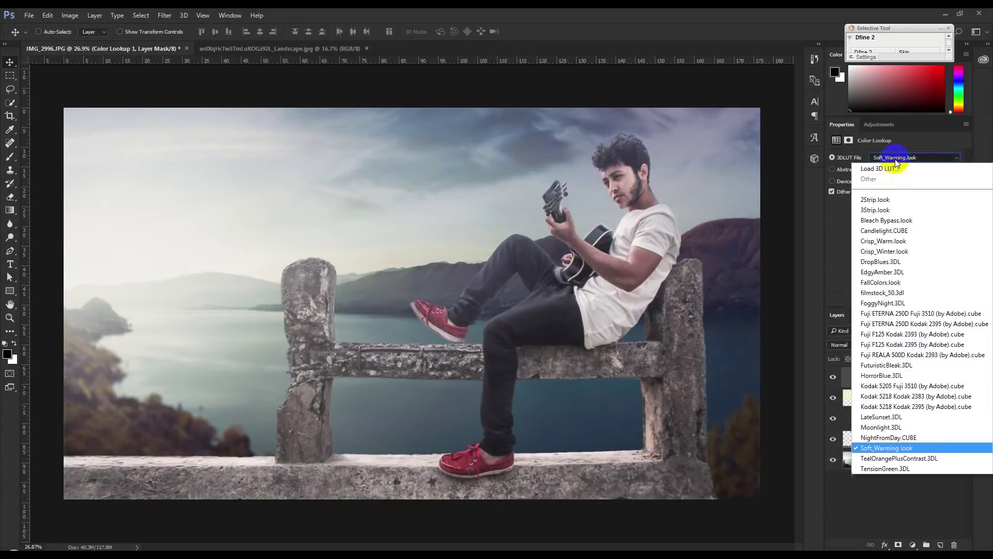
left_click(887, 270)
key("Down")
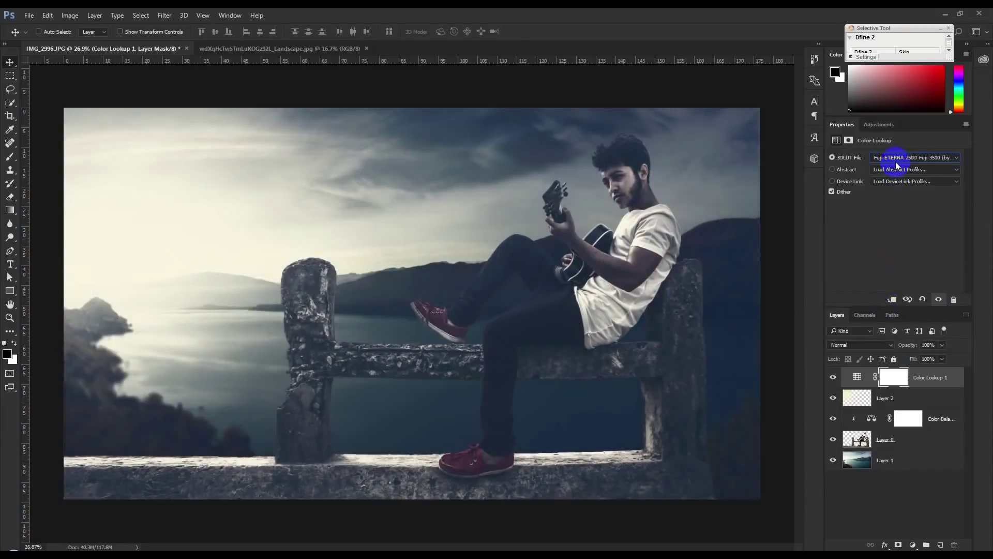
key("Down")
key("Down")
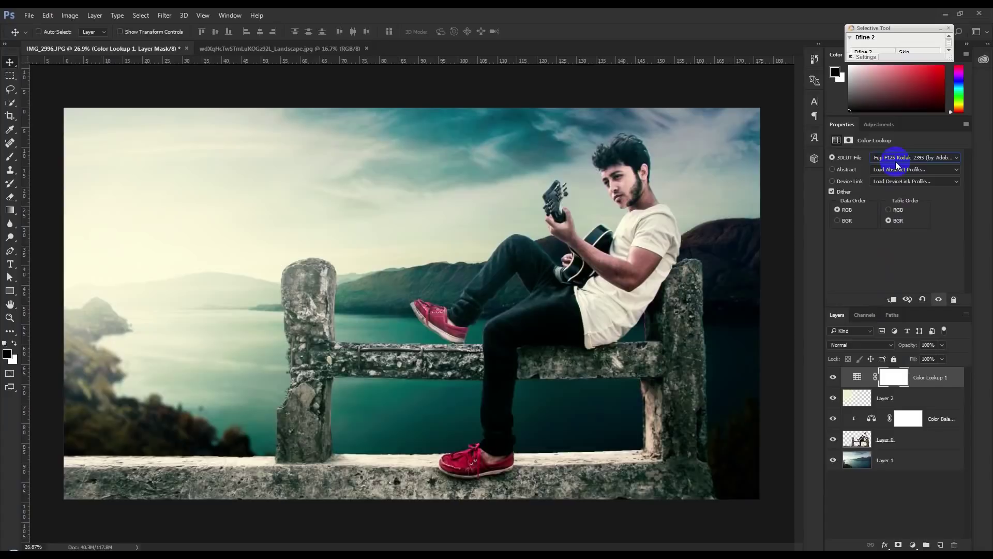
key("Down")
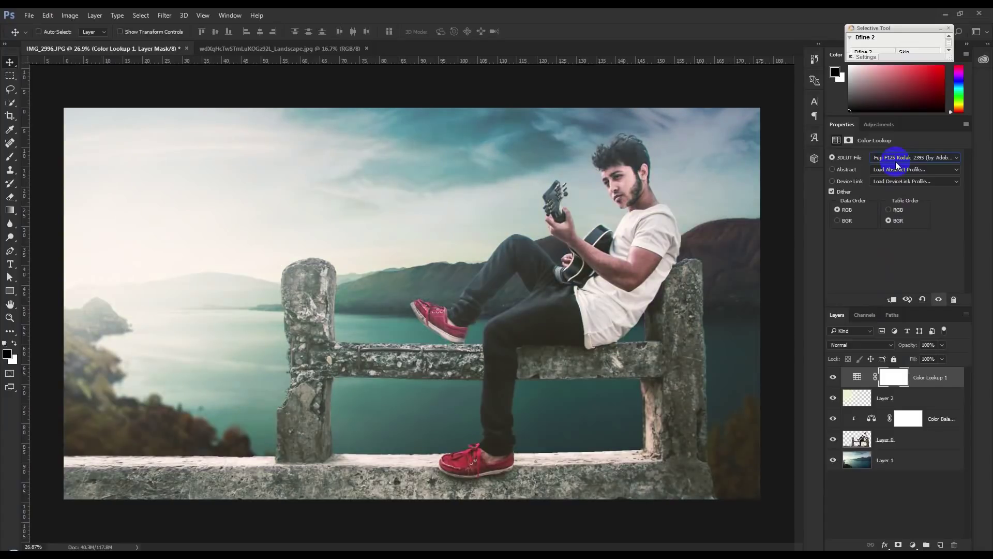
key("Down")
key("Up")
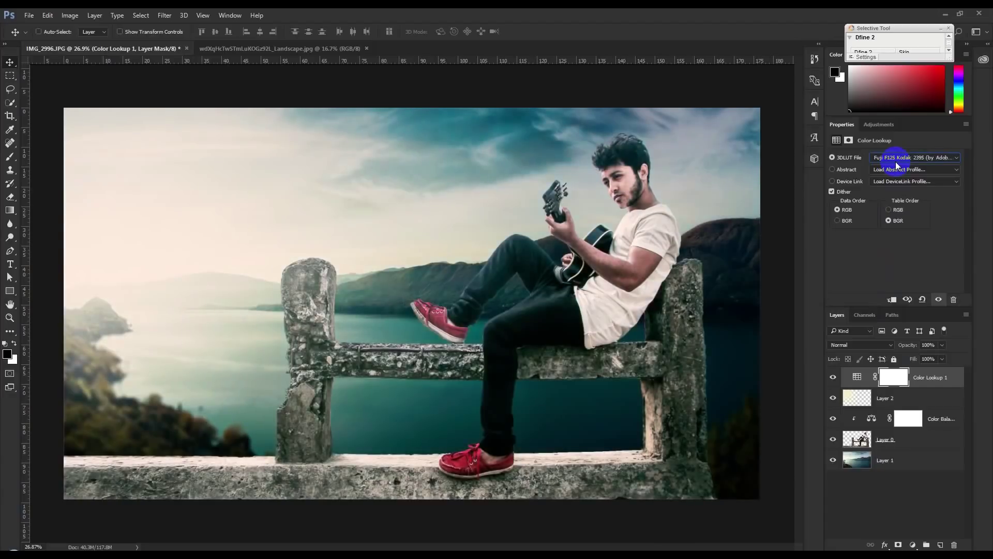
left_click(902, 374)
Step: Stamp a merged copy of the composite onto a new Layer 3 with Apply Image and zoom to the face
left_click(942, 545)
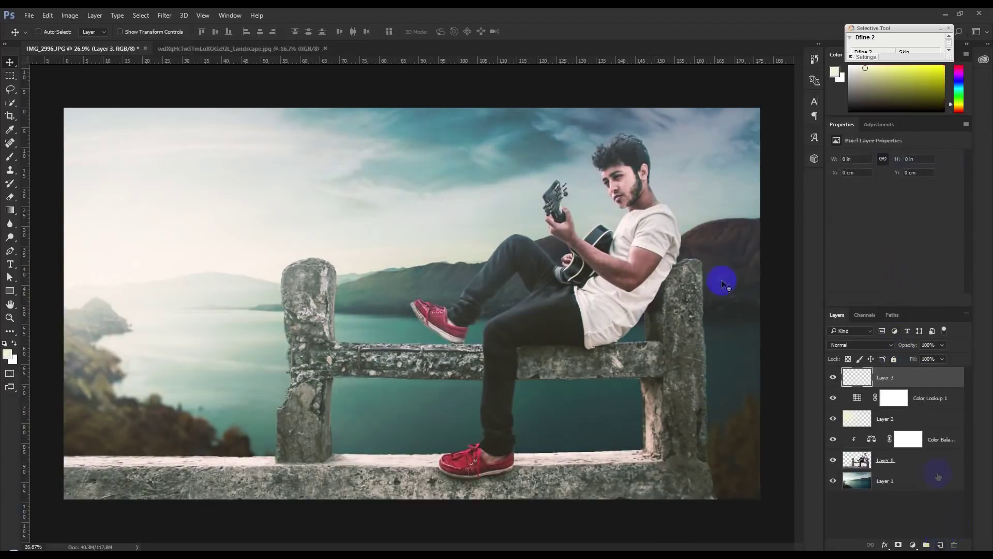
left_click(61, 12)
left_click(100, 166)
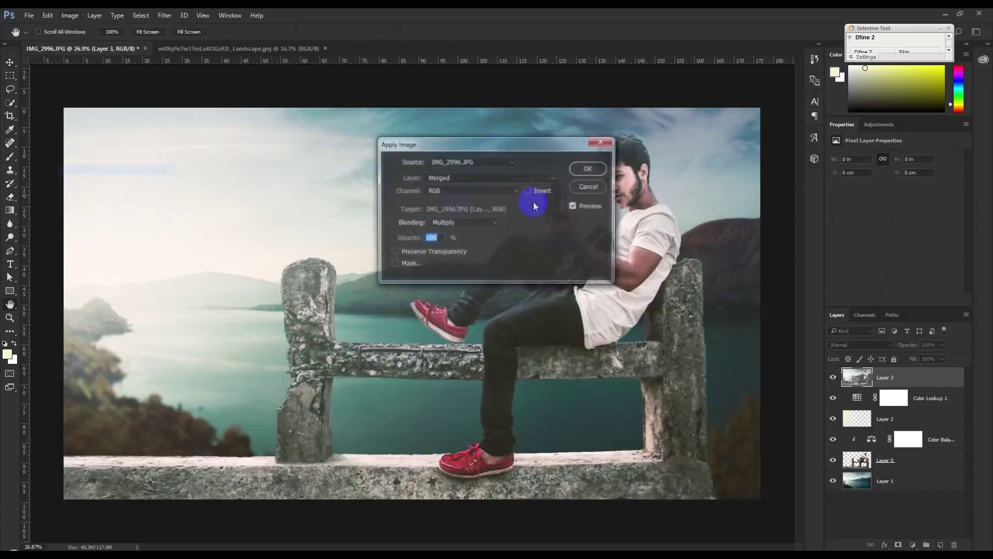
left_click(604, 173)
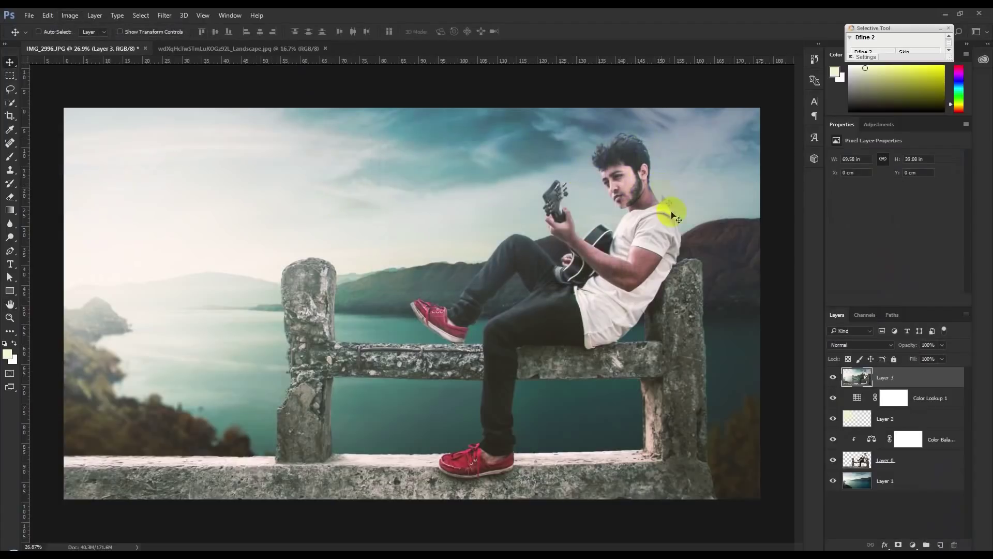
left_click_drag(675, 206, 560, 175)
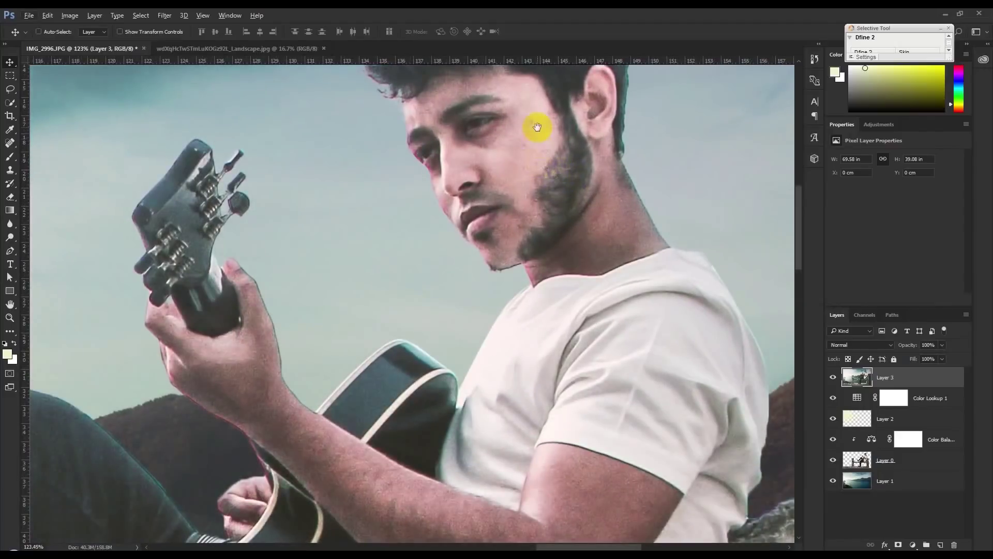
left_click_drag(537, 127, 523, 202)
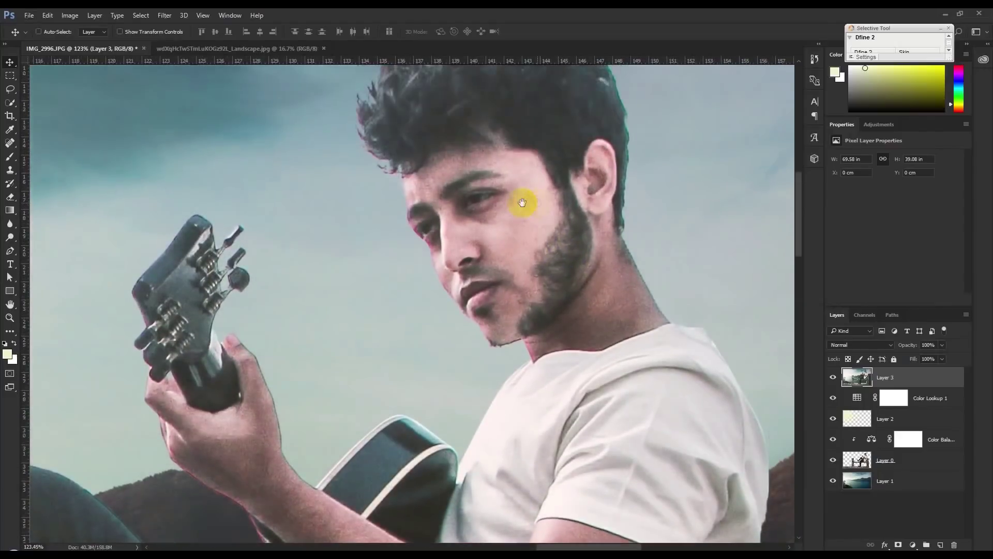
Step: Heal four blemishes on the cheek and beard edge with a small Spot Healing Brush
left_click(11, 142)
right_click(11, 142)
left_click(47, 140)
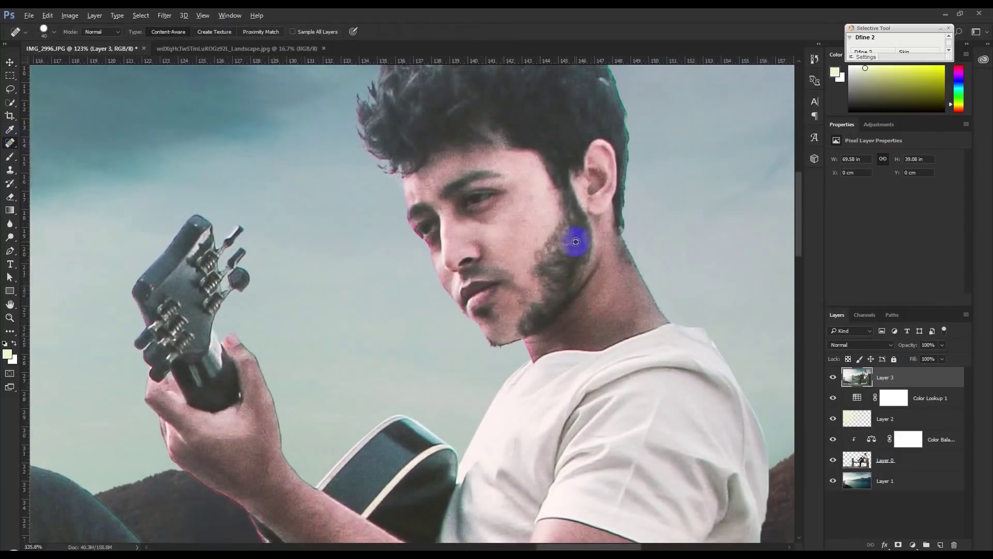
scroll(575, 235, "up", 3)
key("bracketleft")
left_click(519, 185)
left_click(521, 237)
key("bracketleft")
left_click(481, 220)
left_click(514, 290)
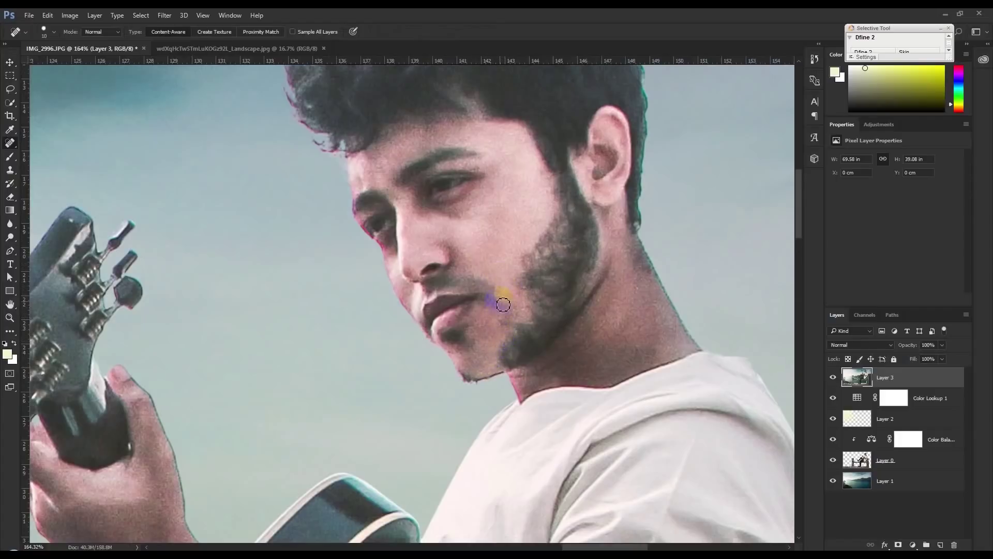
Step: Zoom back out to view the whole image
scroll(503, 304, "down", 2)
scroll(500, 305, "down", 2)
scroll(499, 305, "down", 3)
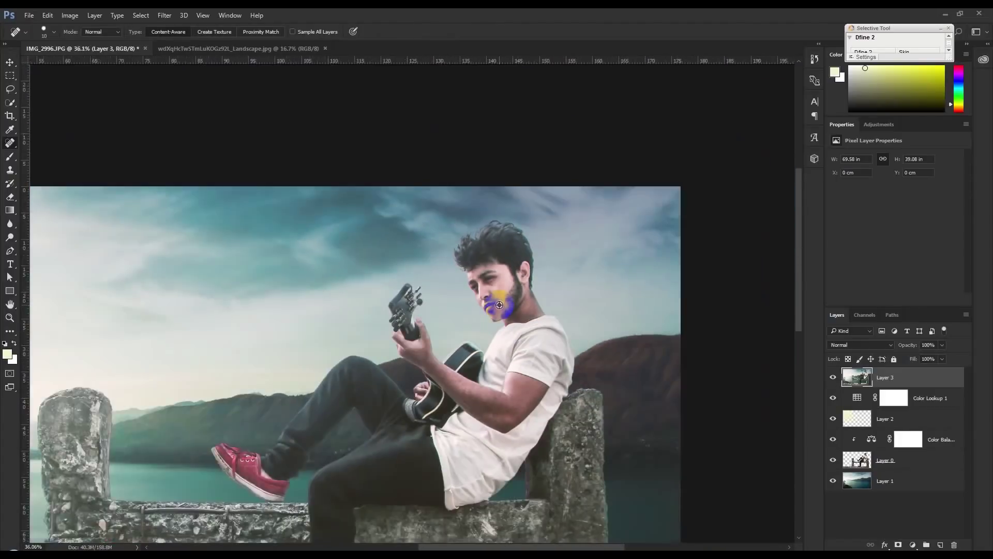
scroll(499, 305, "down", 1)
scroll(499, 304, "up", 1)
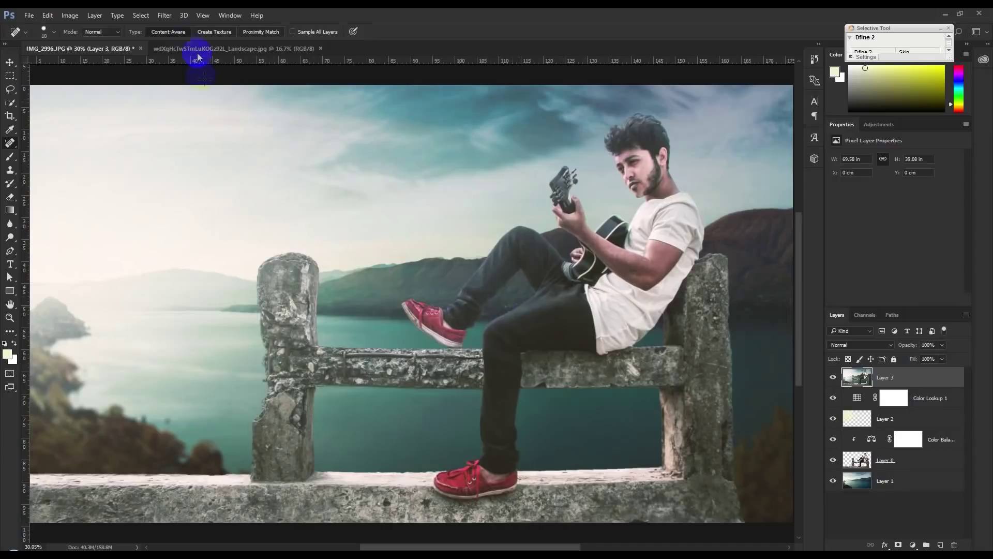
left_click(166, 15)
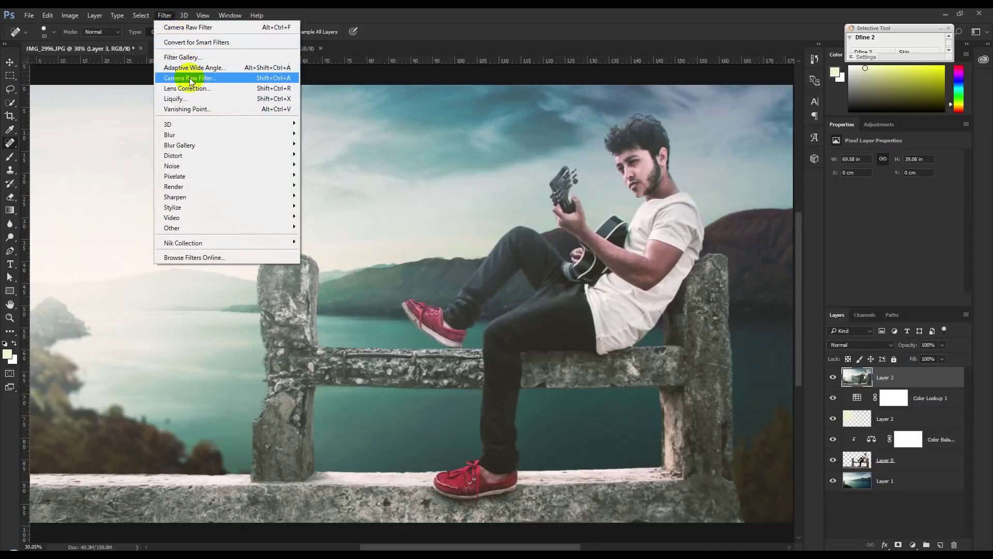
Step: In Camera Raw, set Clarity -34, Vibrance +21, Contrast -6 and Shadows -16, with slightly brighter whites
left_click(190, 79)
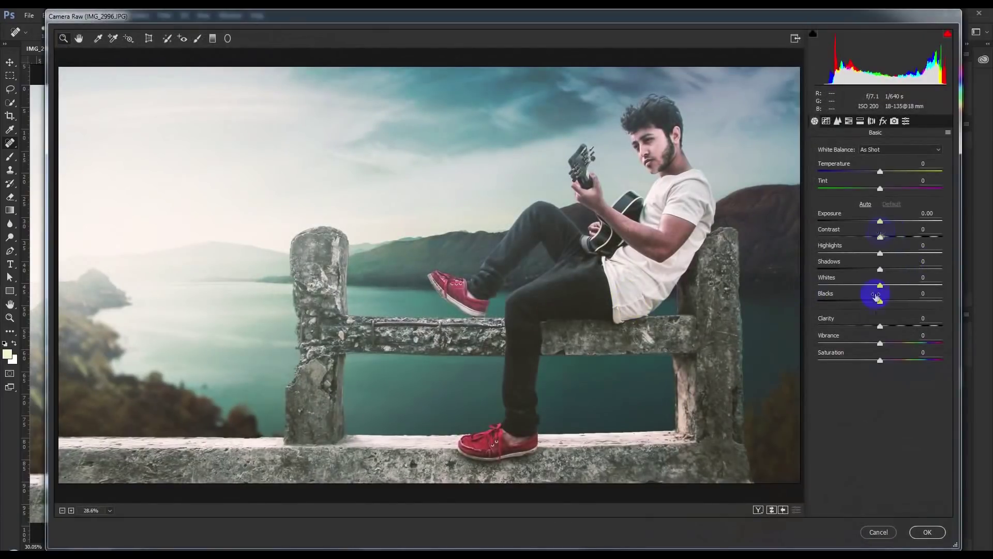
mouse_move(880, 326)
left_mouse_down()
mouse_move(897, 328)
mouse_move(857, 330)
left_mouse_up()
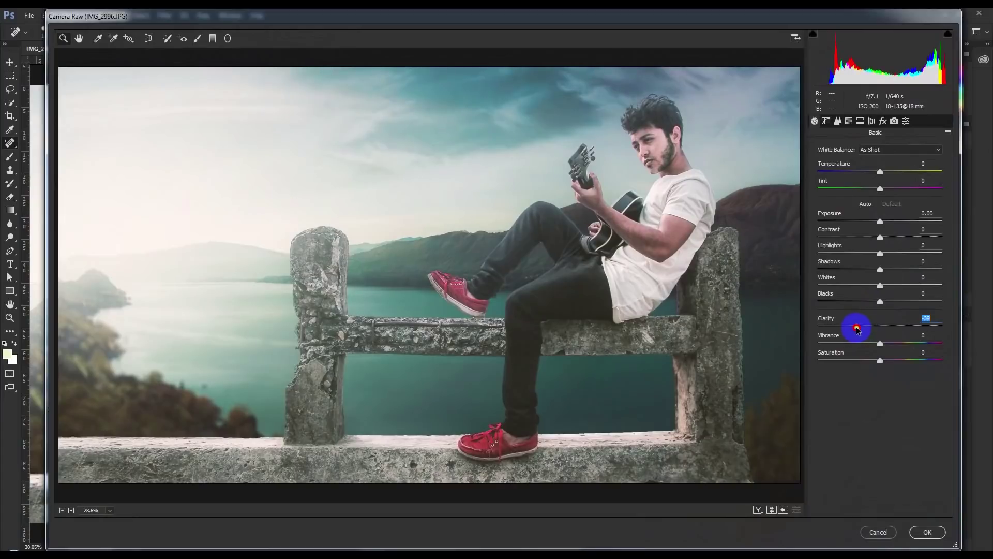
mouse_move(872, 343)
left_mouse_down()
mouse_move(906, 344)
mouse_move(893, 343)
left_mouse_up()
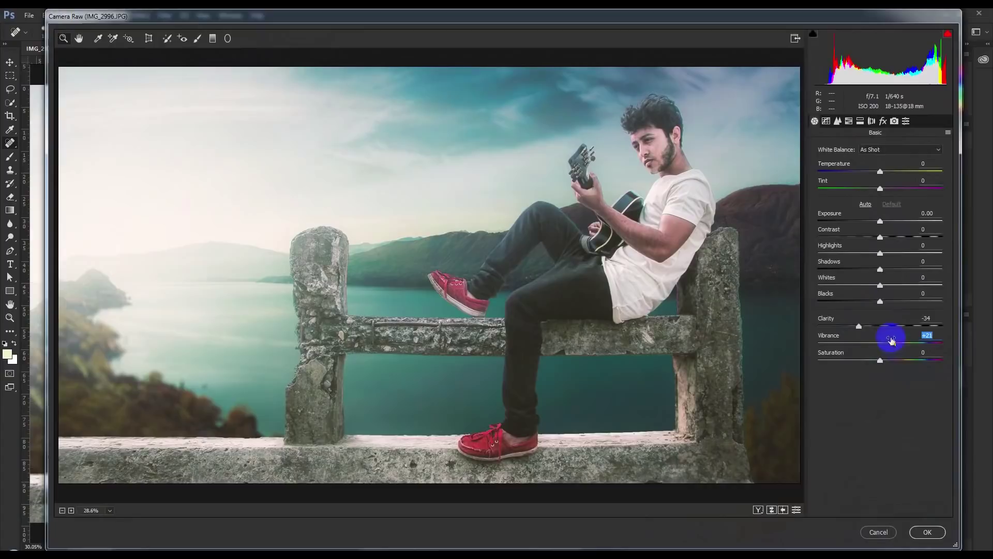
left_click_drag(880, 177, 880, 176)
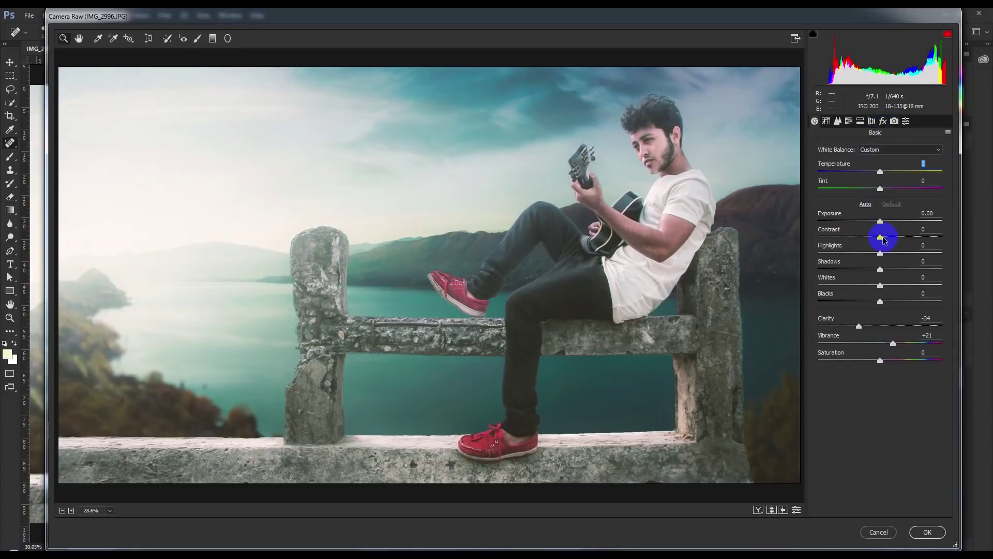
left_click_drag(882, 239, 878, 239)
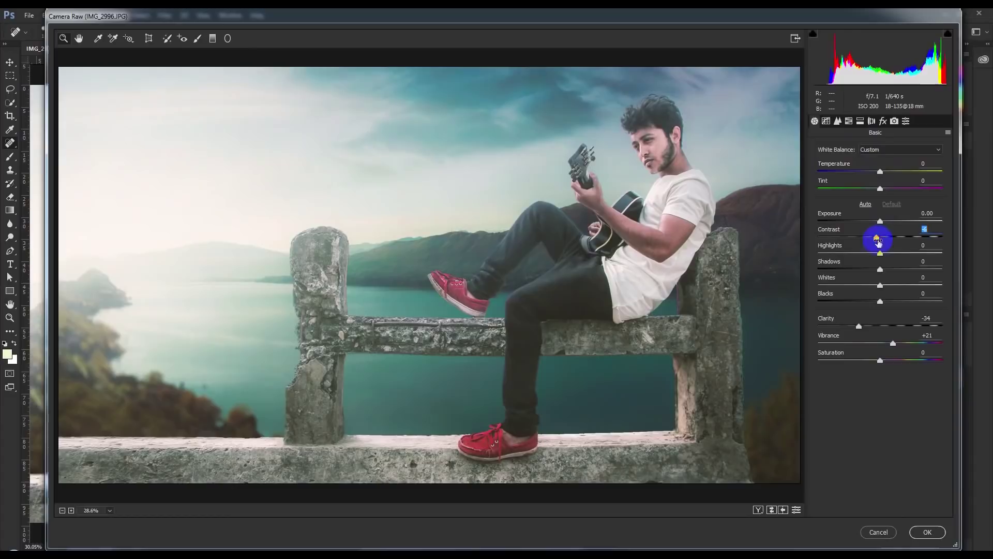
left_click_drag(881, 290, 884, 290)
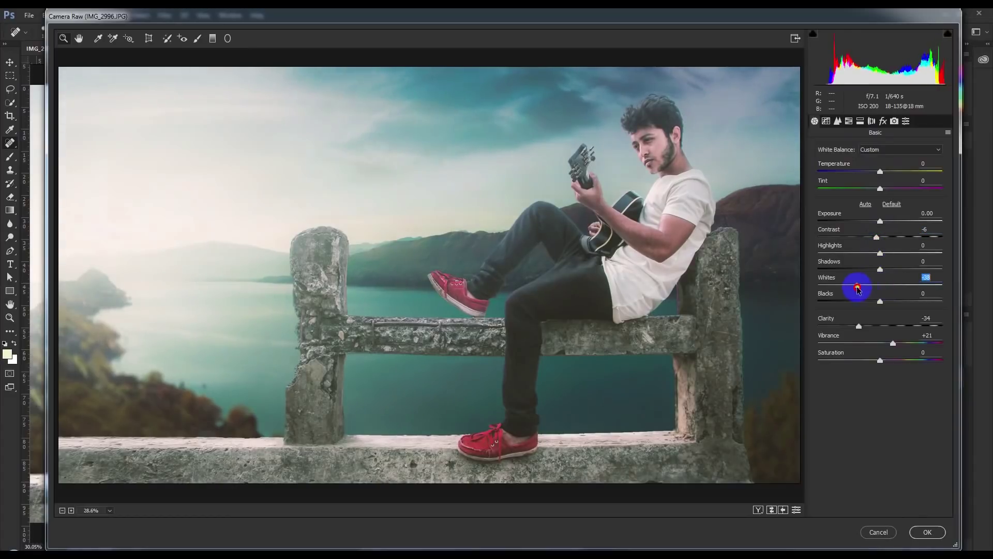
left_click_drag(880, 269, 871, 269)
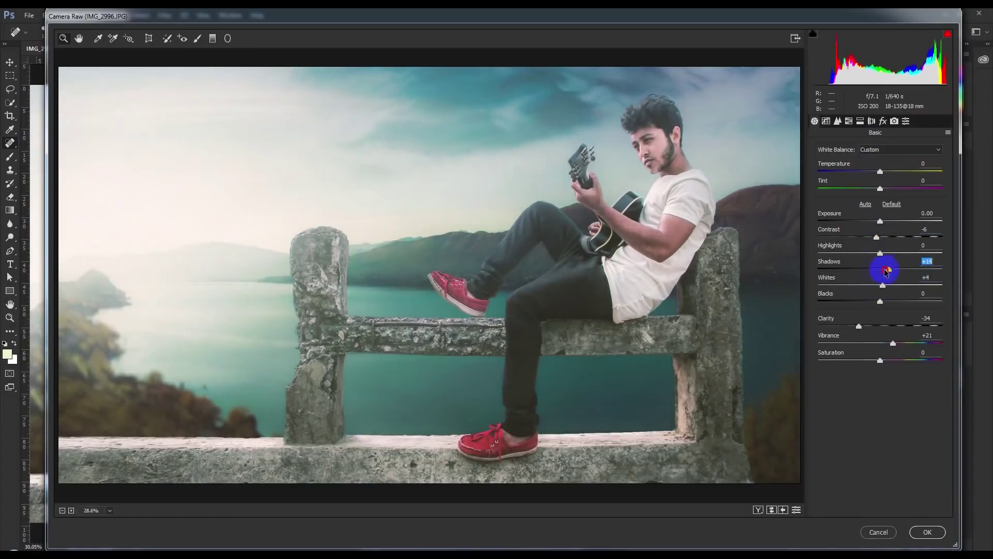
Step: Desaturate Oranges to -45, raise Oranges luminance to +14 and shift the Oranges hue
left_click(838, 122)
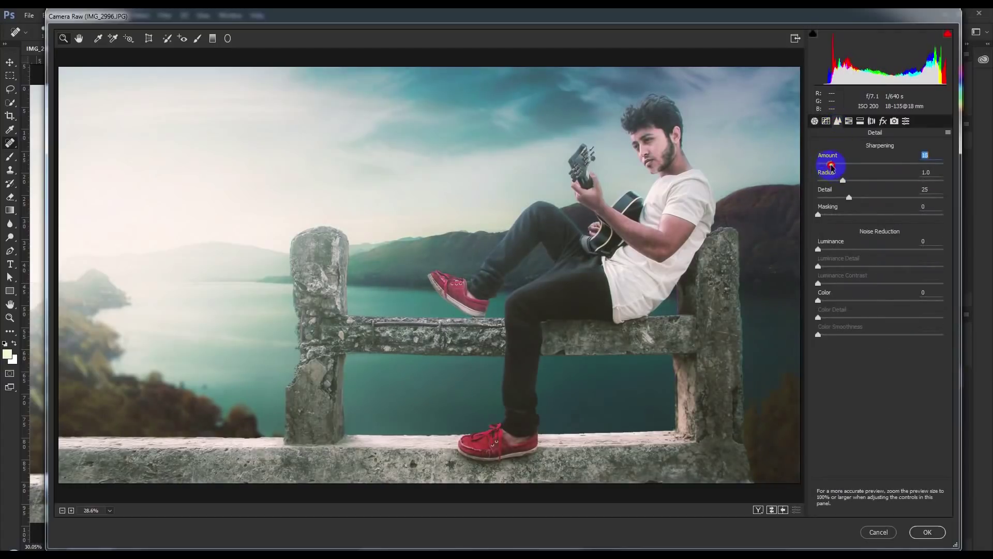
left_click(826, 122)
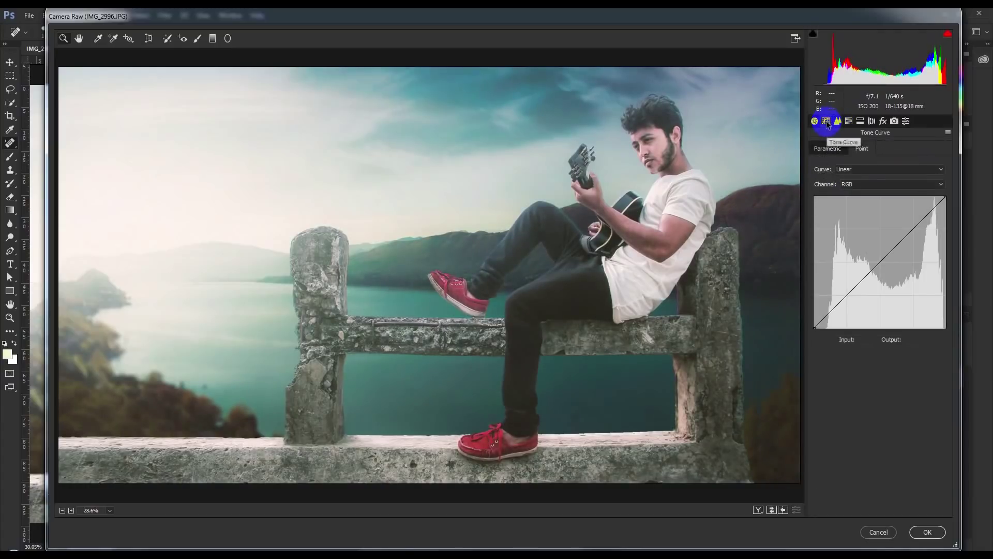
left_click(850, 121)
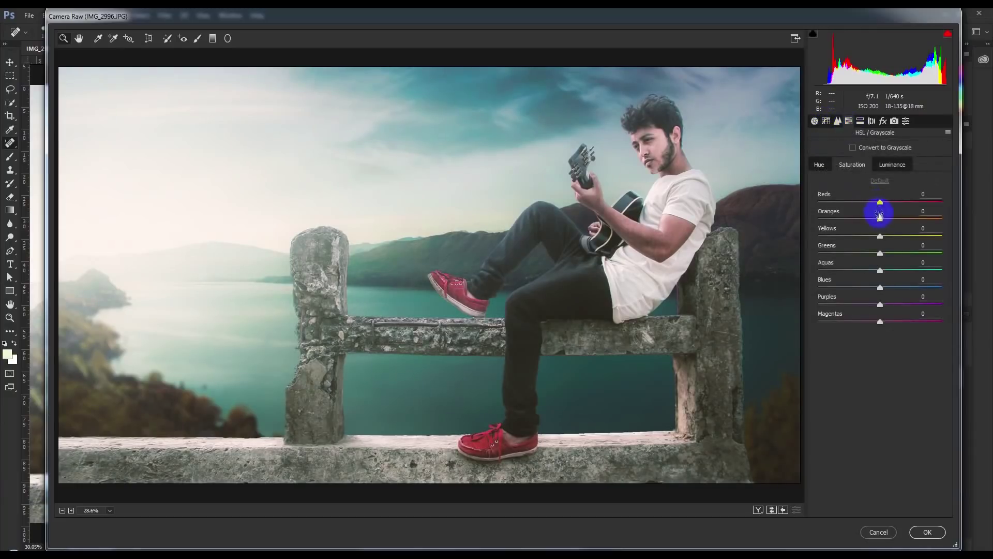
left_click_drag(889, 224, 854, 221)
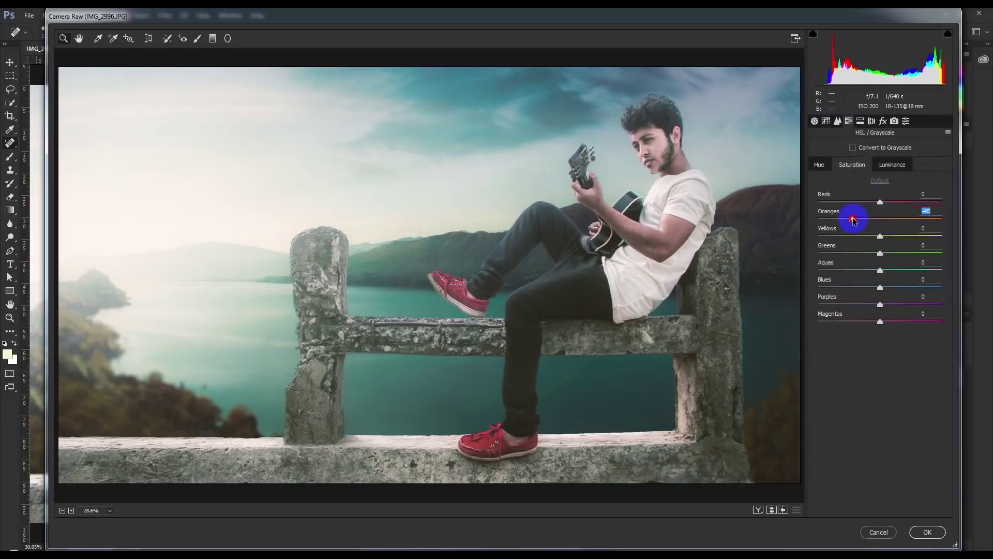
left_click(892, 165)
left_click_drag(880, 218, 895, 223)
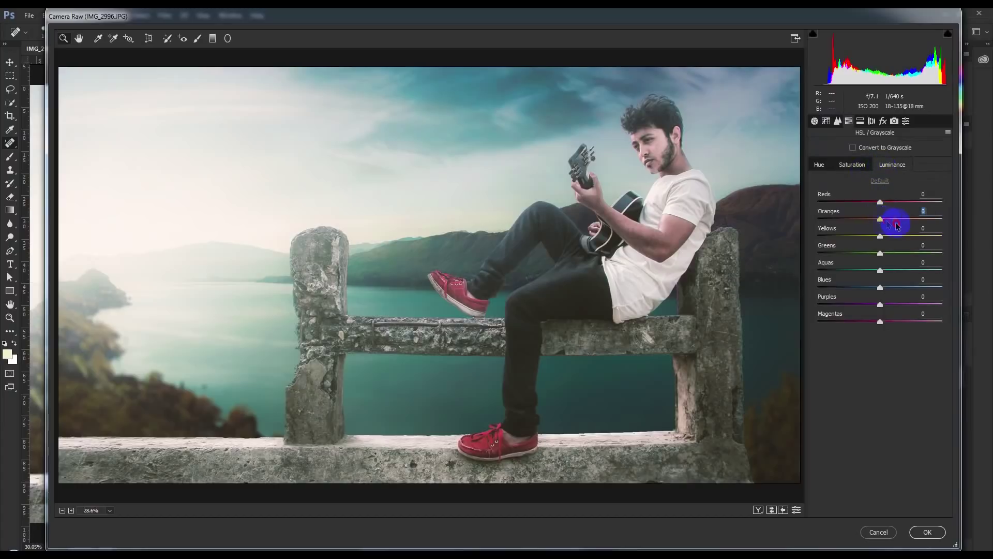
left_click(819, 165)
mouse_move(900, 219)
left_mouse_down()
mouse_move(871, 224)
mouse_move(893, 233)
left_mouse_up()
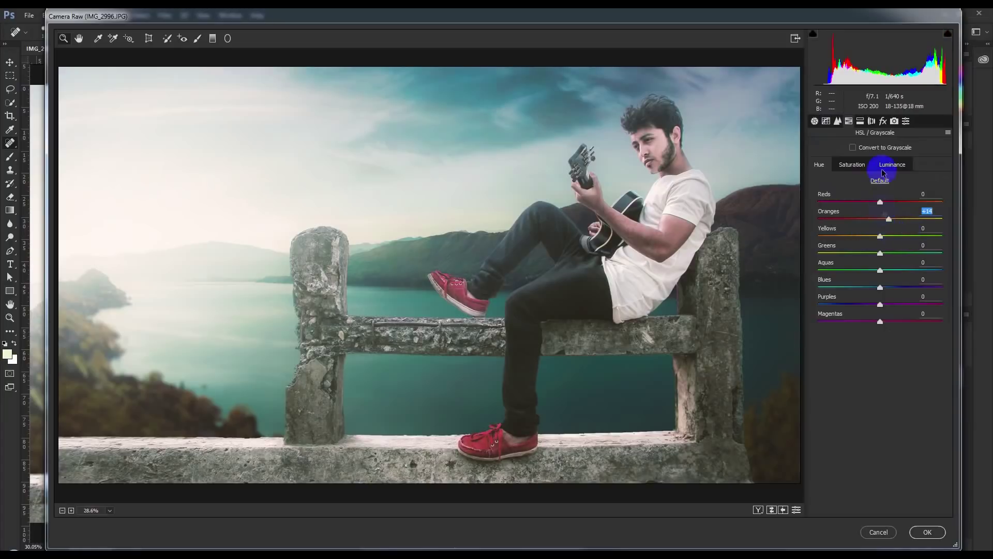
Step: Add a -34 post-crop vignette and apply the Camera Raw grade to Layer 3
left_click(883, 120)
left_click_drag(881, 293, 856, 289)
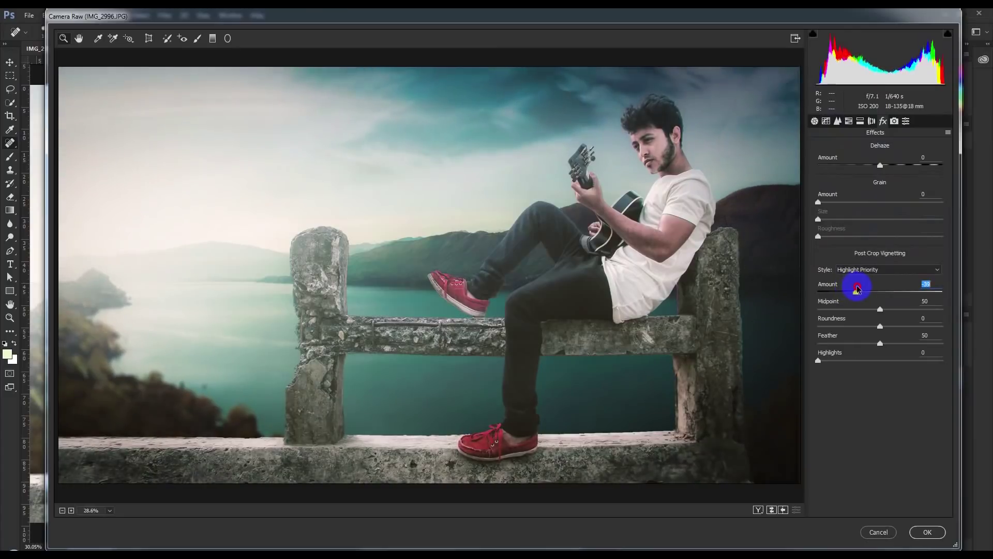
left_click_drag(857, 290, 859, 289)
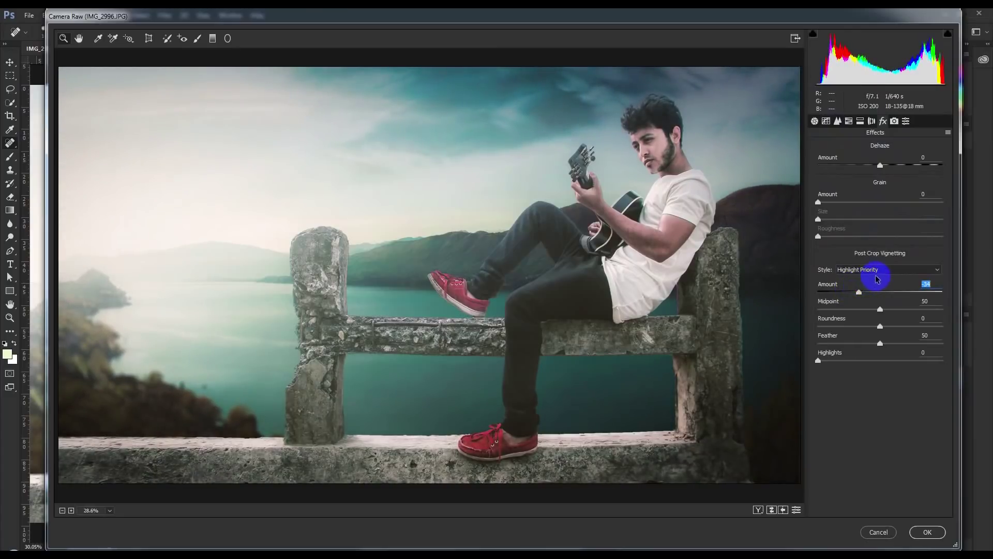
left_click(872, 120)
left_click(861, 121)
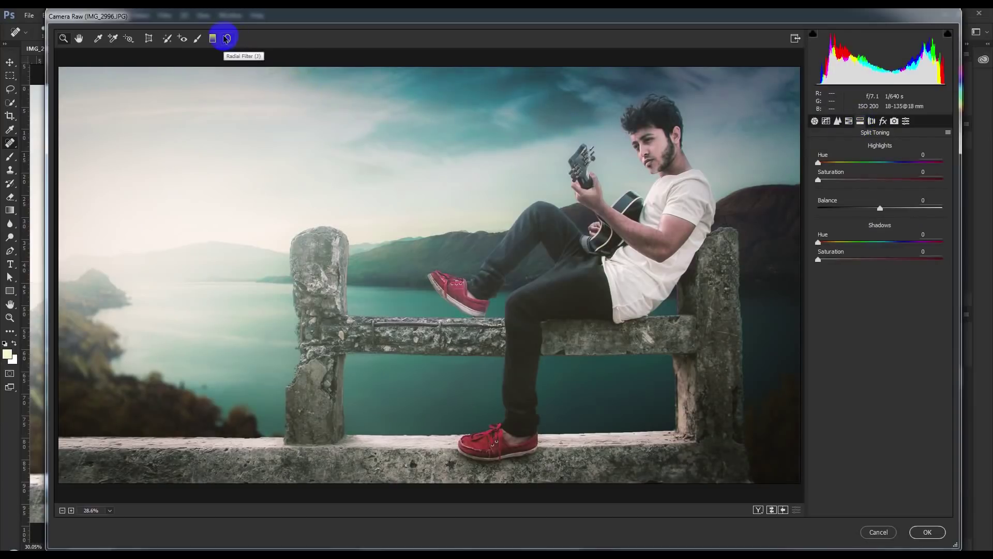
left_click(928, 533)
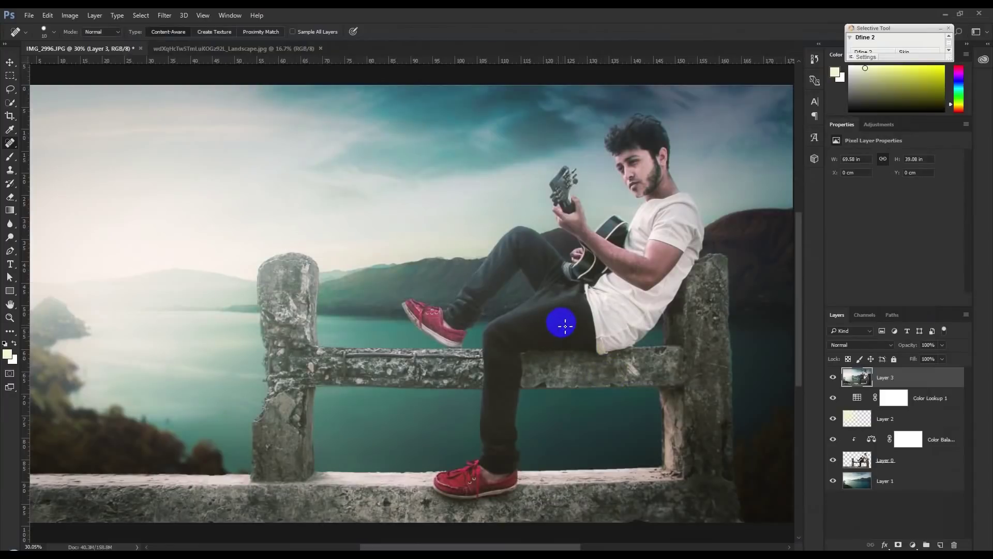
Step: In Camera Raw, drag a diagonal graduated filter from the lower-left lake toward the sky
scroll(566, 321, "down", 1)
scroll(566, 318, "down", 1)
scroll(570, 321, "up", 1)
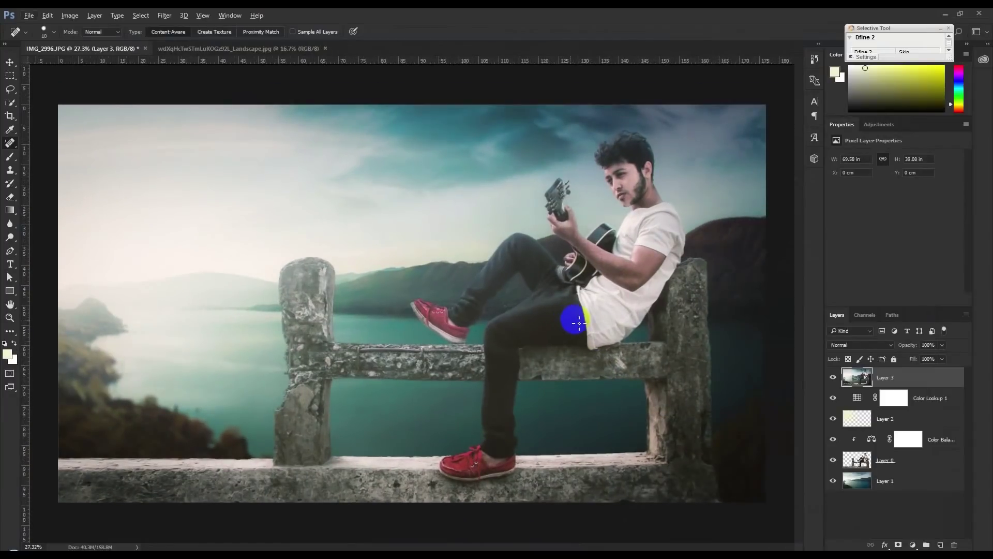
left_click(171, 16)
left_click(178, 78)
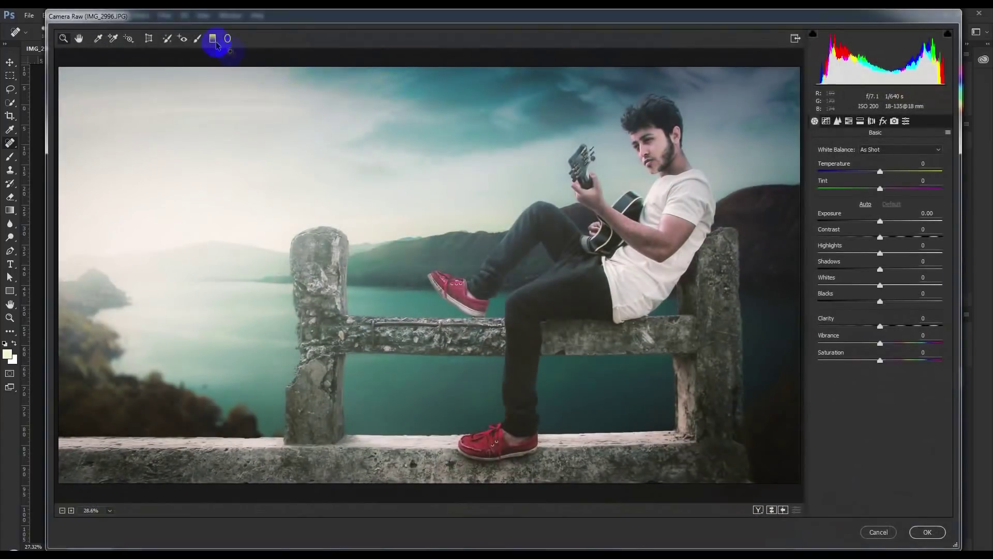
left_click(212, 39)
left_click_drag(450, 353, 523, 139)
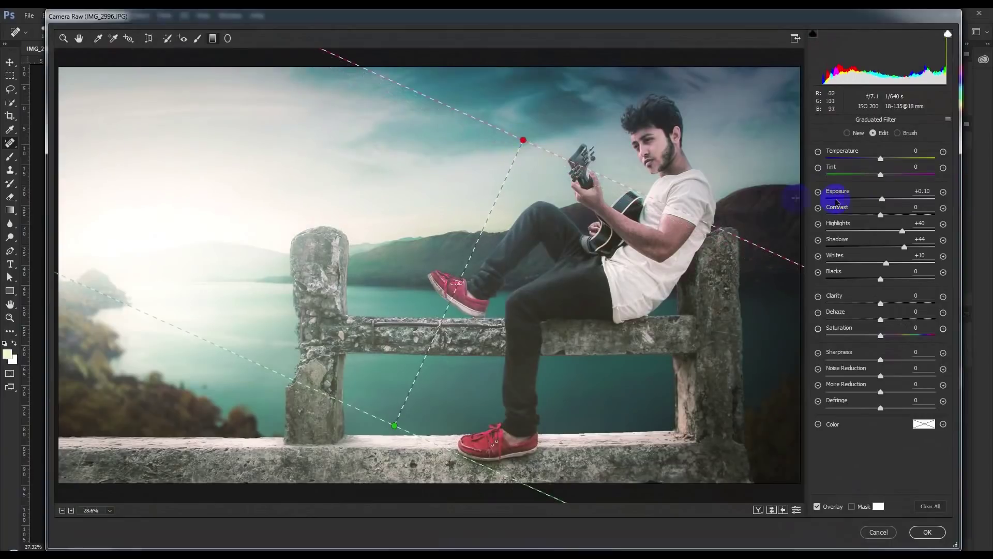
Step: Zero the gradient's highlights, shadows and whites, then set exposure about -1.15 and lower whites
double_click(903, 231)
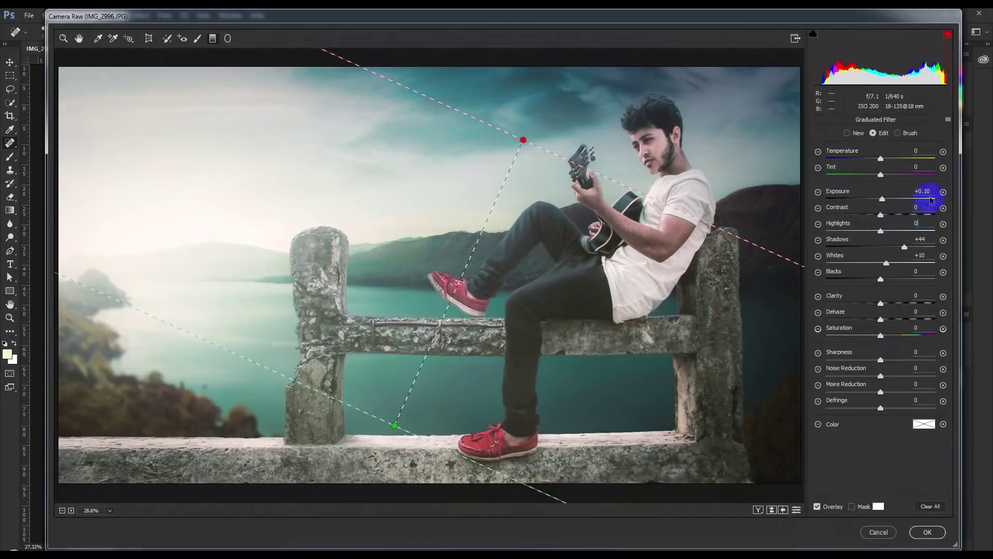
type("00")
double_click(920, 255)
type("0")
left_click_drag(880, 201, 866, 202)
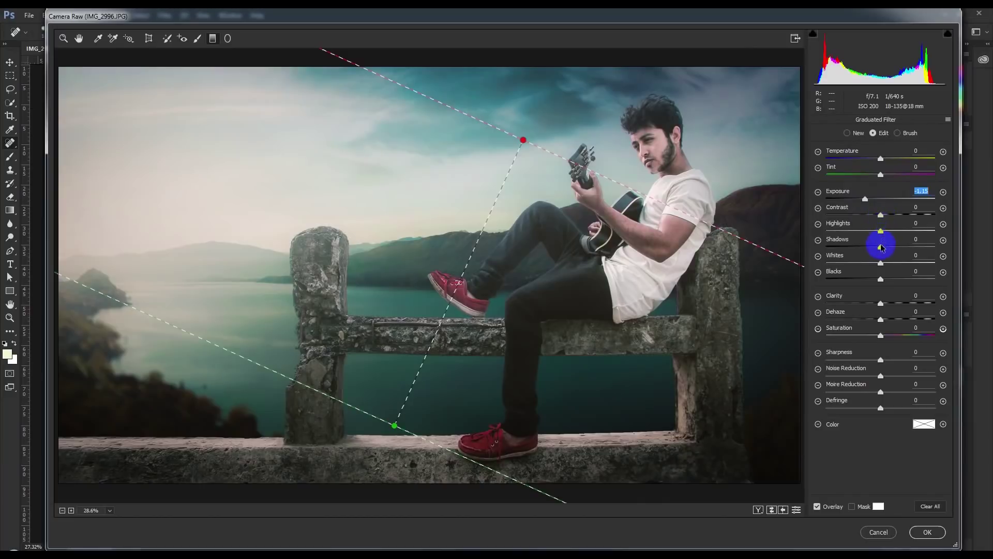
left_click_drag(873, 267, 868, 266)
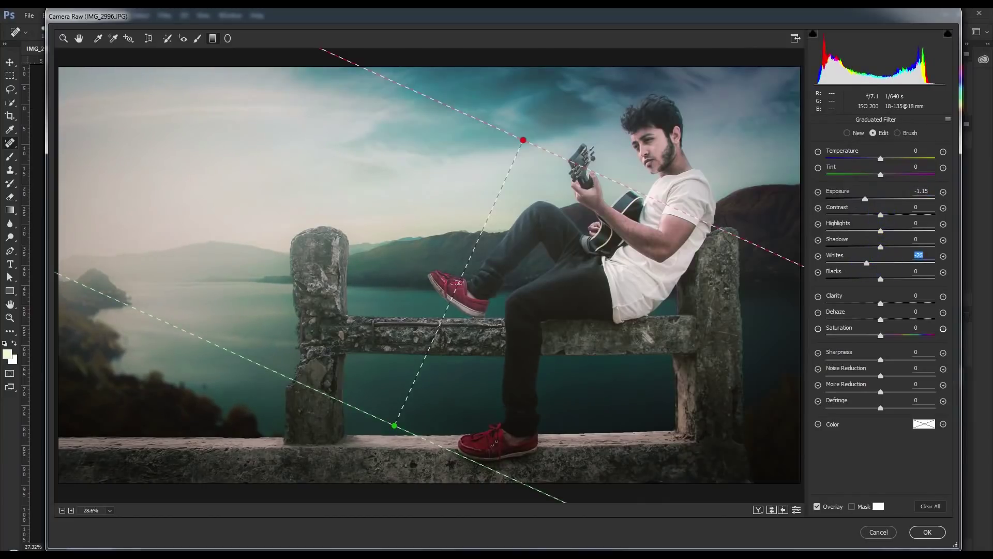
left_click(927, 532)
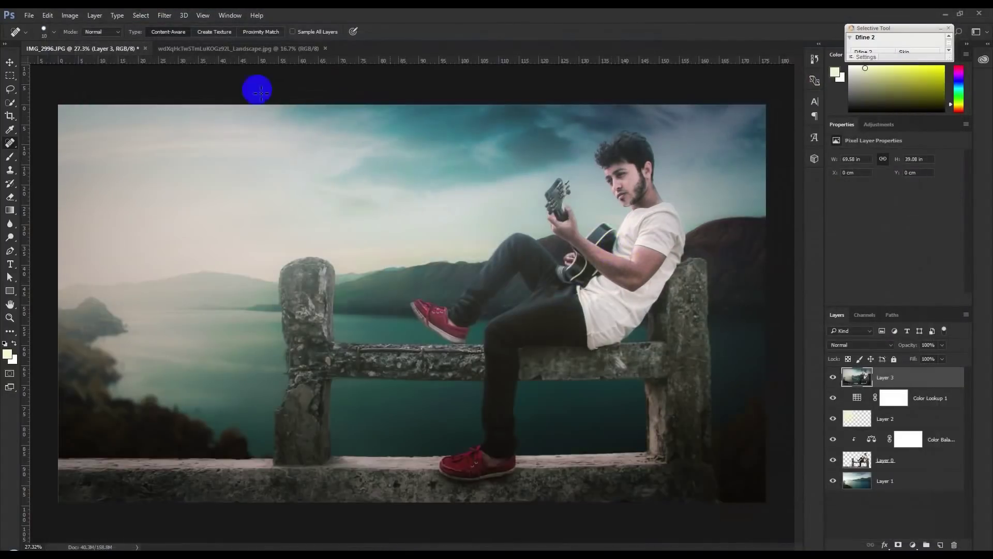
Step: Send Layer 3 to Nik Collection's Color Efex Pro 4 from the Filter menu
left_click(164, 15)
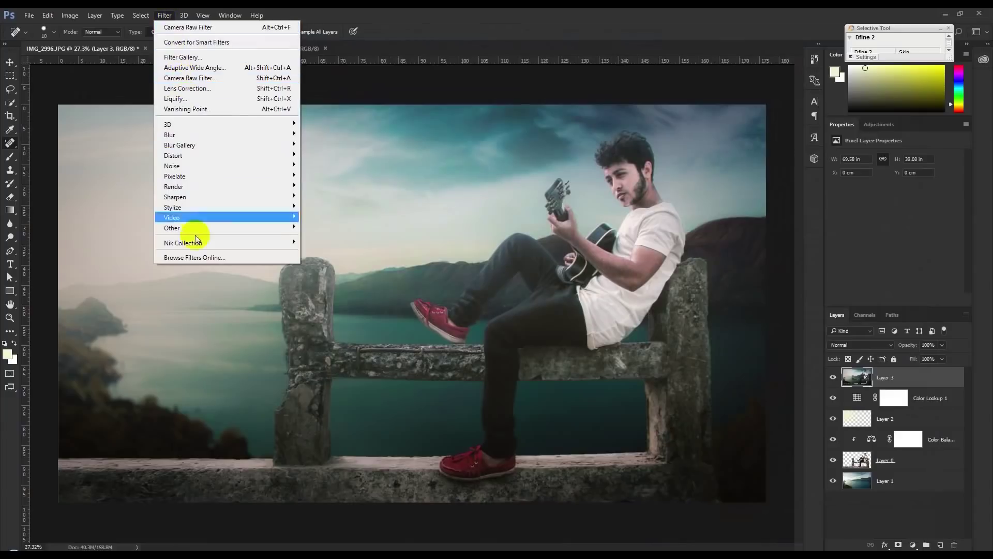
mouse_move(183, 242)
left_click(336, 257)
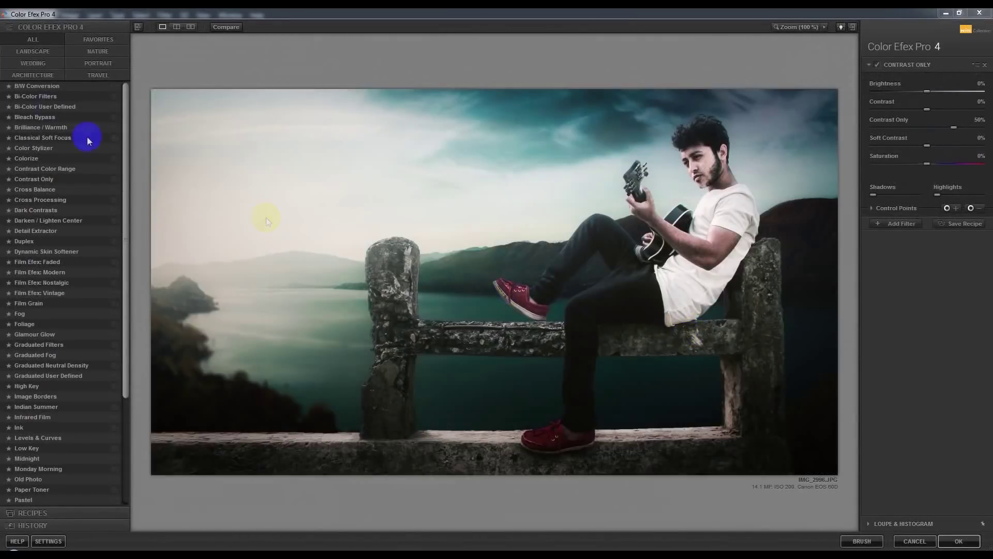
Step: Preview filters from B/W Conversion through Contrast Only down to Cross Processing
left_click(26, 86)
left_click(31, 97)
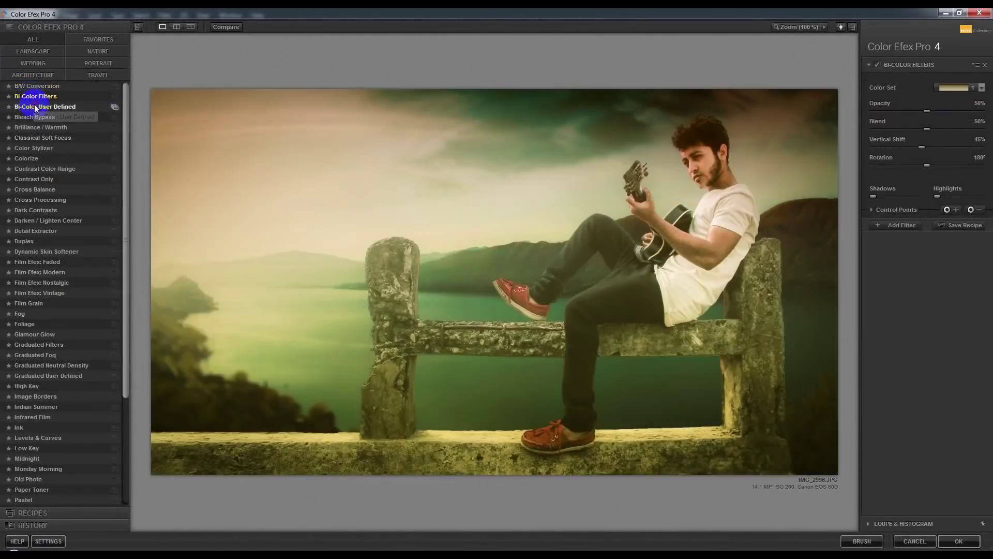
left_click(36, 107)
left_click(40, 128)
left_click(42, 138)
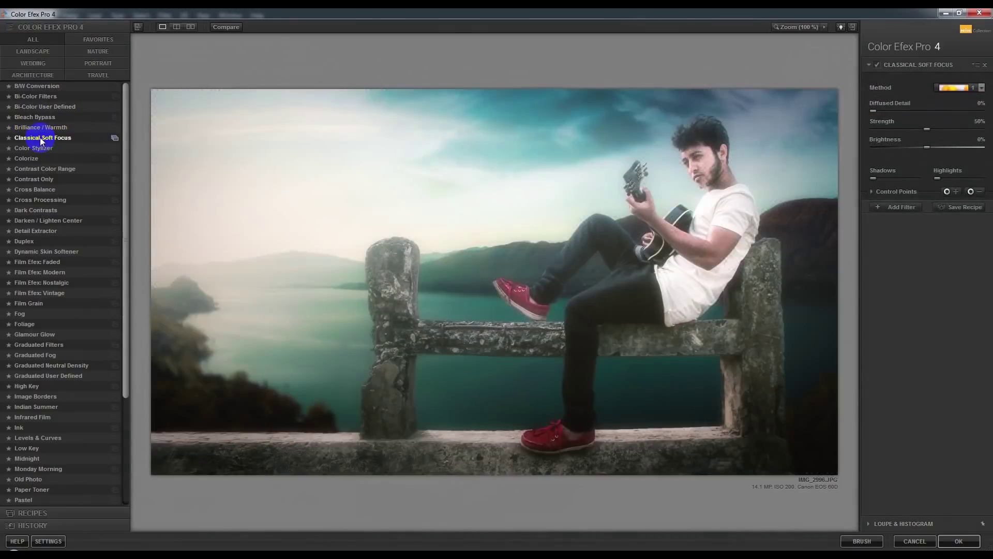
left_click(36, 149)
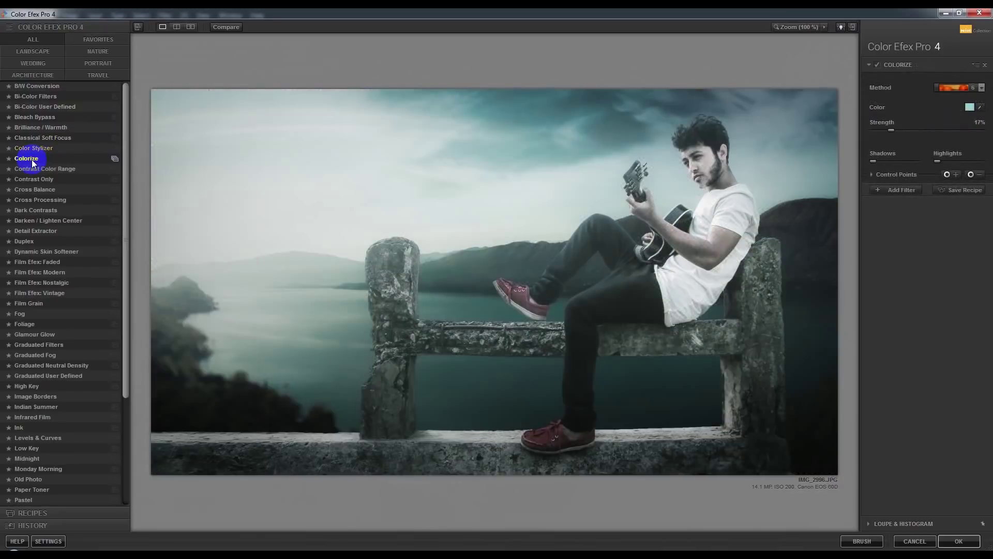
left_click(37, 169)
left_click(35, 179)
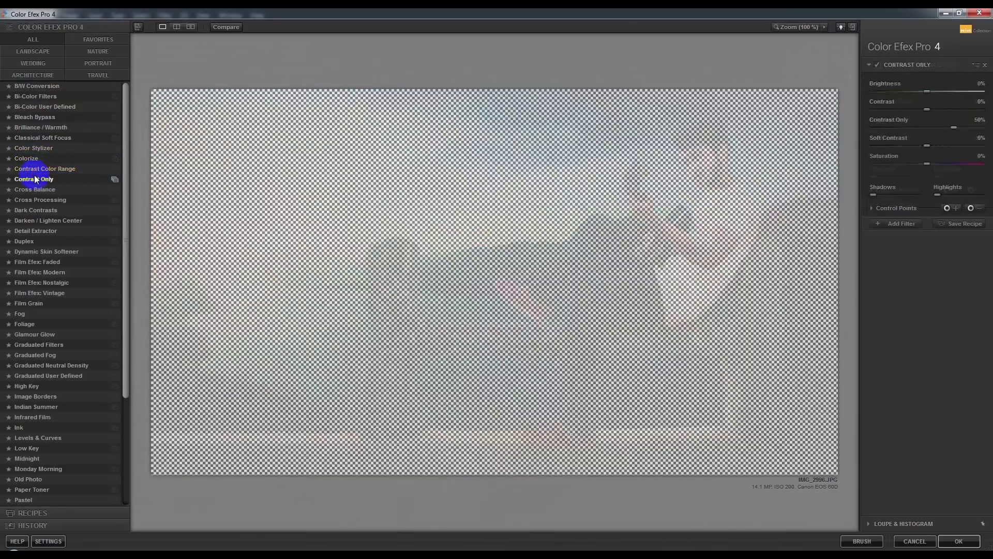
left_click(33, 189)
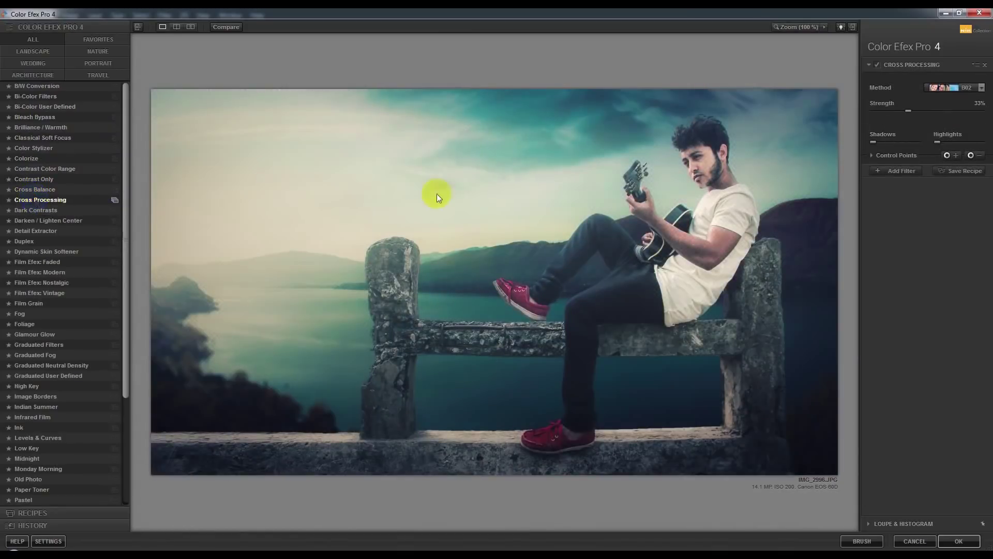
Step: Try Cross Processing method B02 and Fog, then apply the Foliage filter
left_click(955, 88)
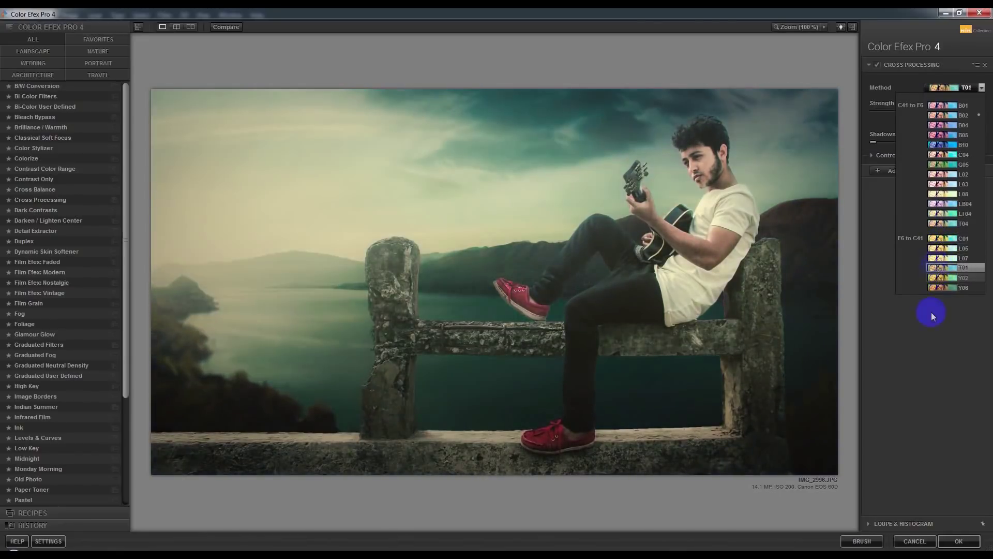
left_click(928, 311)
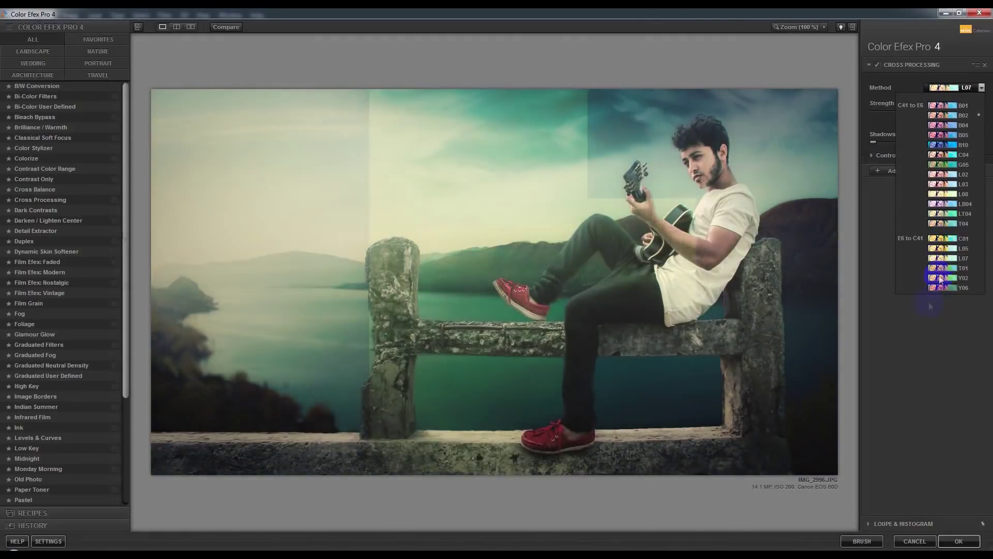
left_click(21, 313)
left_click(27, 325)
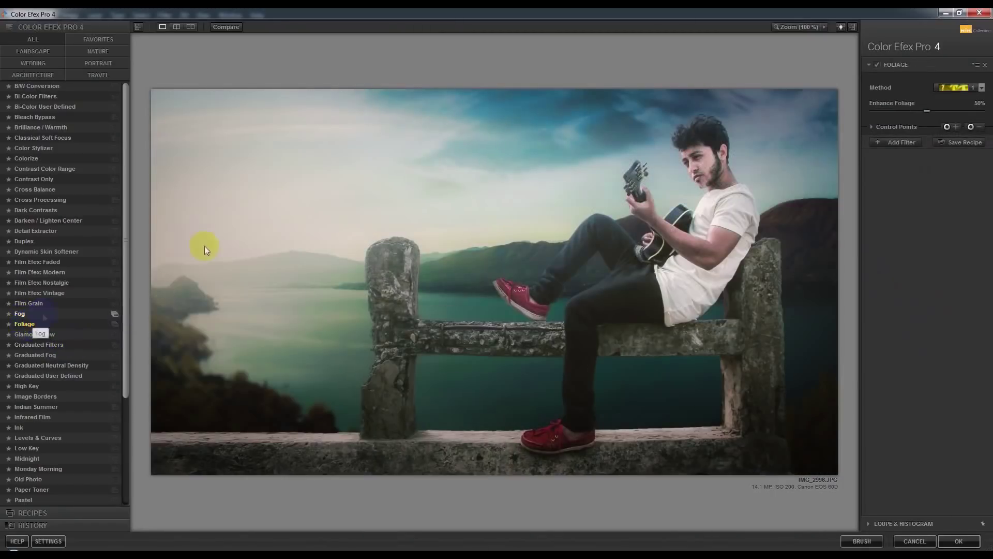
left_click(959, 541)
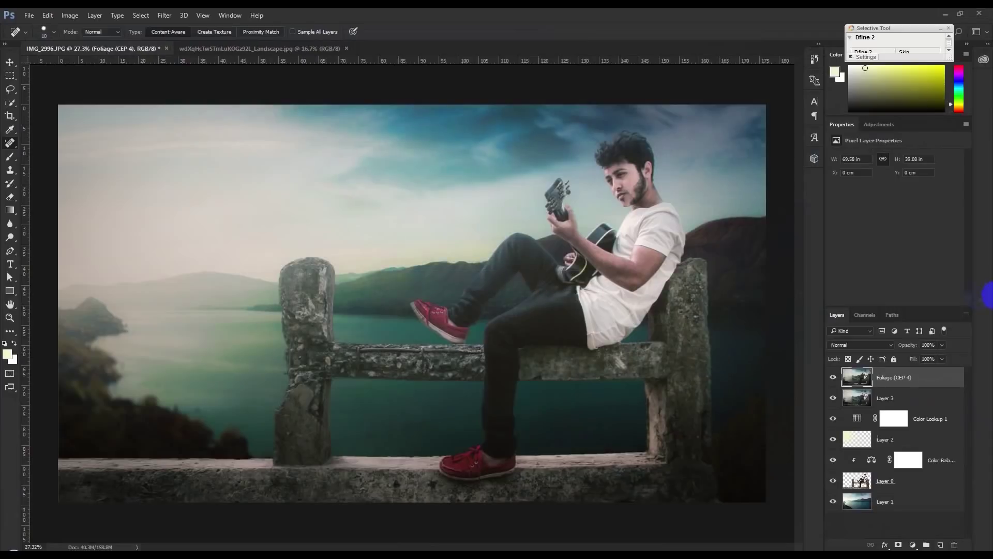
Step: Crop the composite to a 1920 × 1080 (16:9) frame, keeping the guitarist in view
left_click(695, 253)
left_click(11, 64)
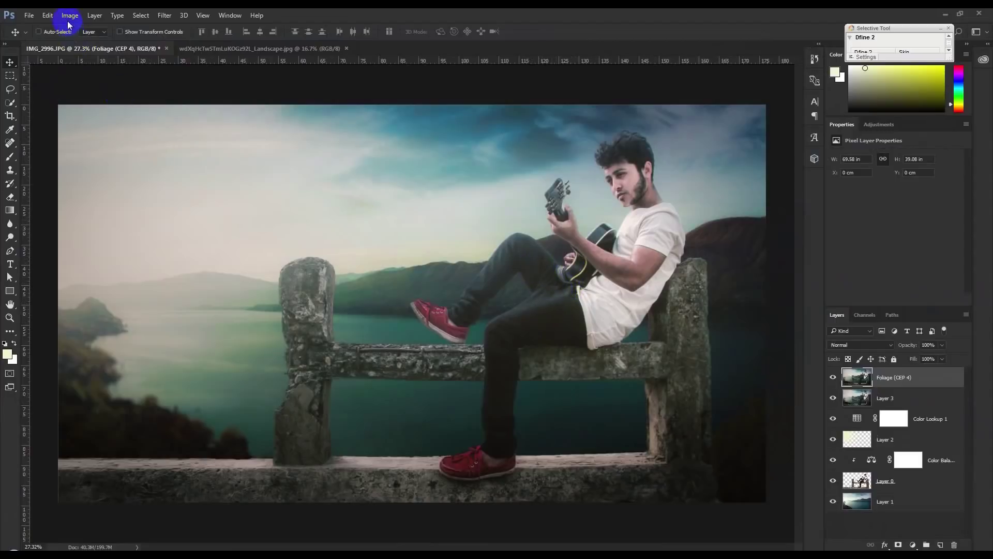
left_click(9, 116)
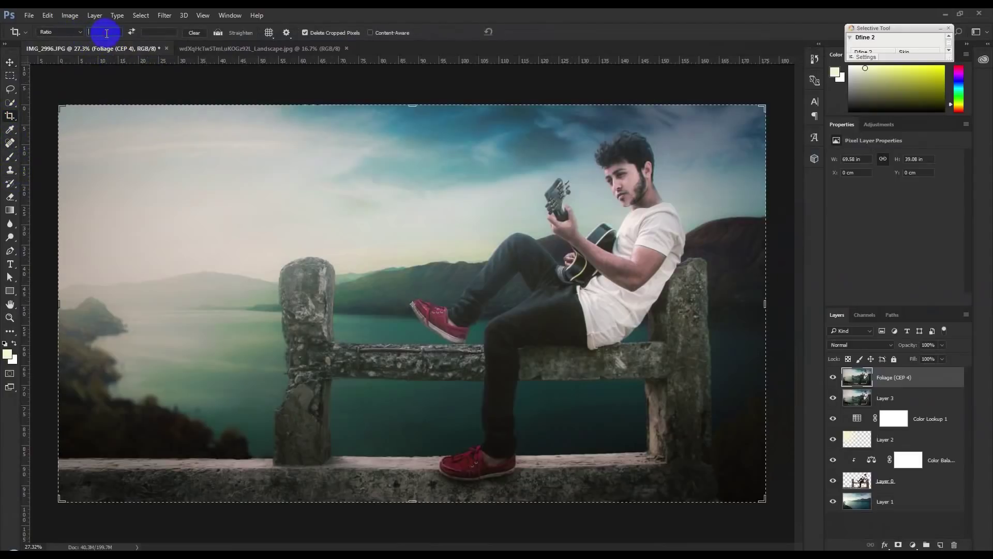
type("10")
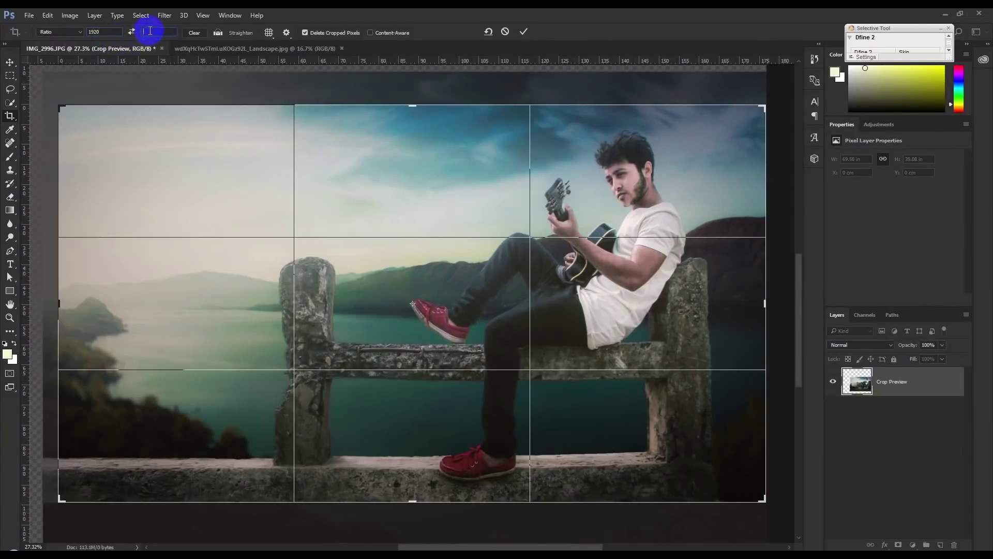
type("1080")
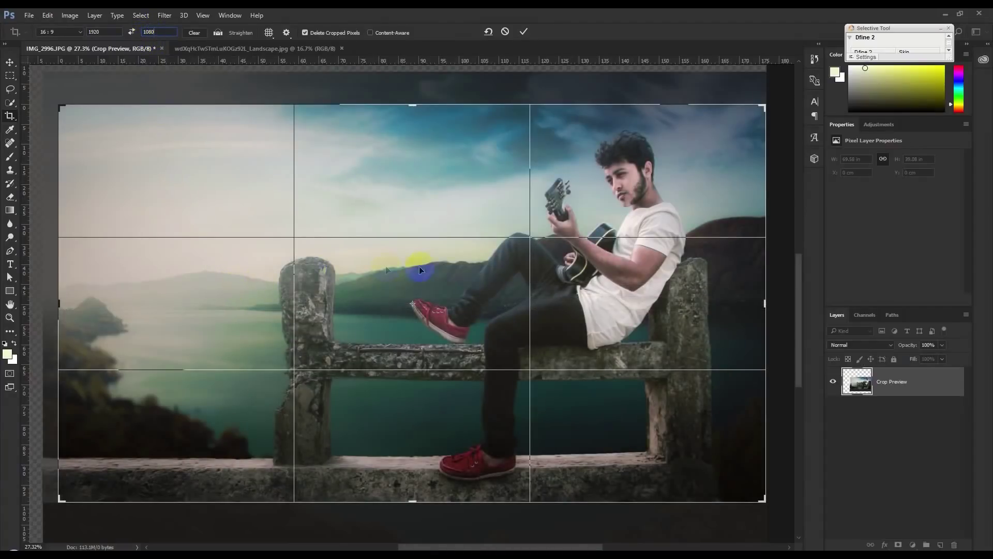
left_click_drag(419, 254, 421, 250)
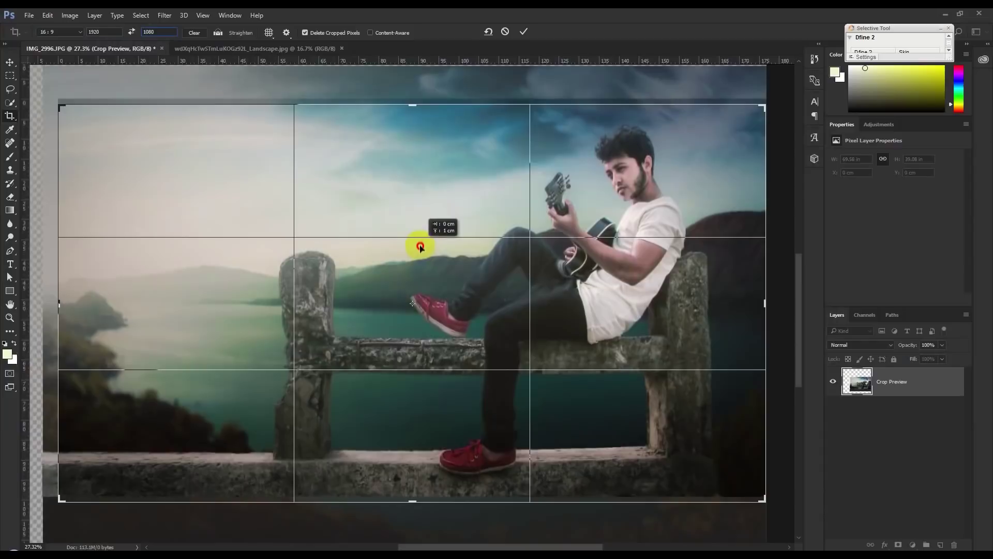
left_click_drag(420, 250, 422, 252)
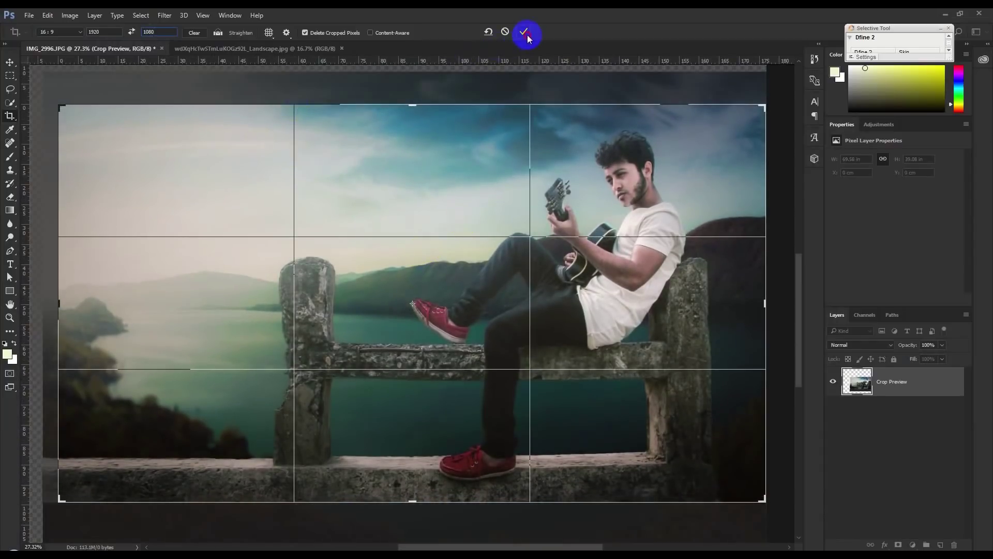
left_click(524, 32)
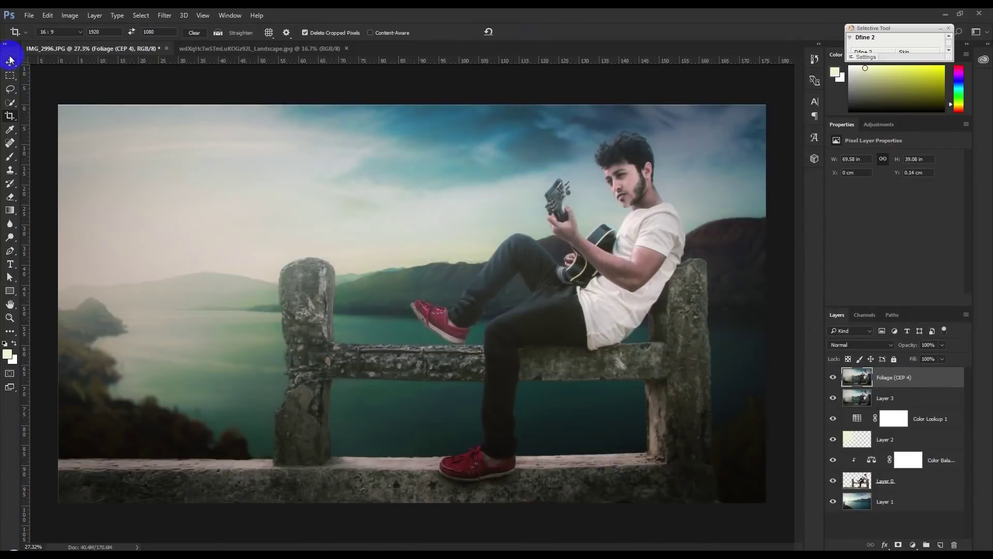
Step: Save the composite to the Desktop as IMG_2996.psd in Photoshop format
left_click(9, 62)
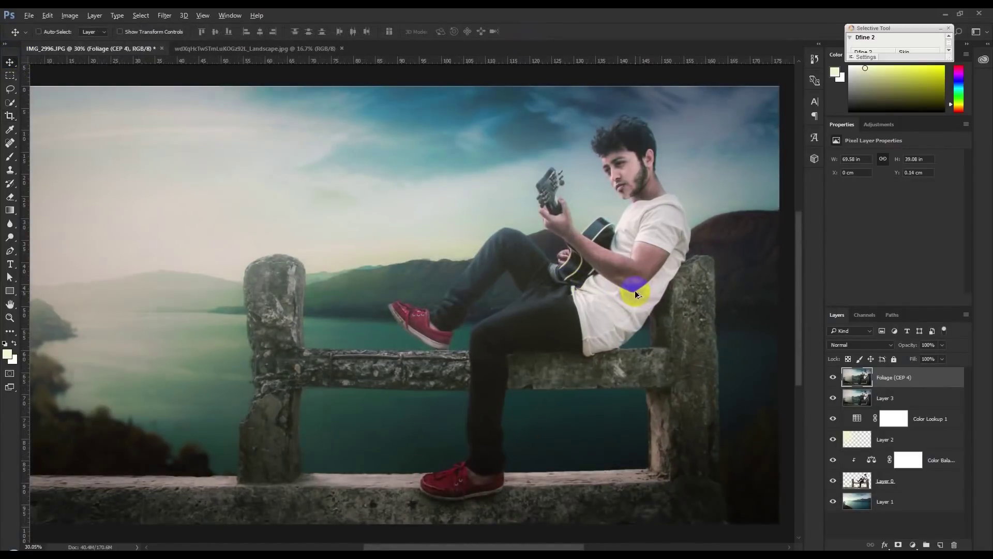
scroll(632, 286, "down", 1)
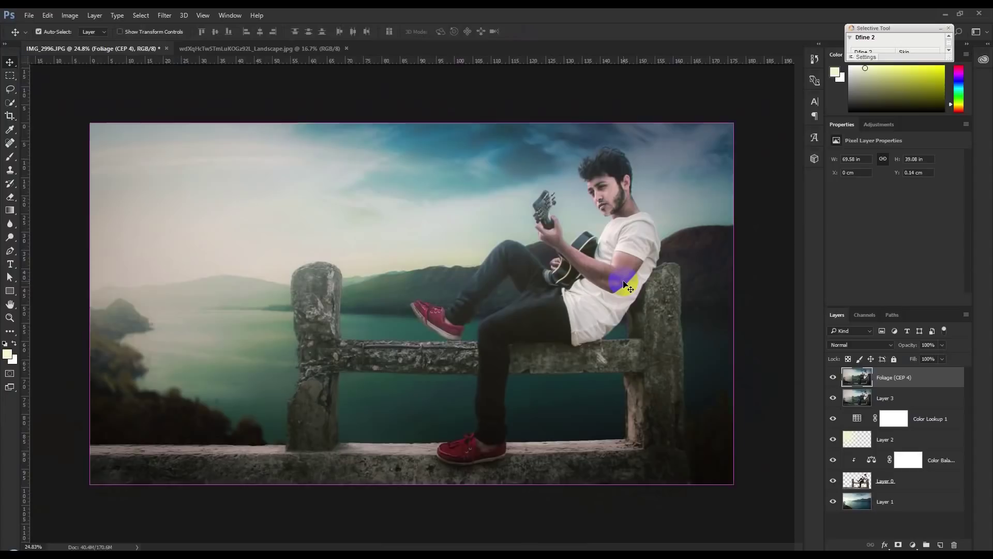
key("ctrl+shift+s")
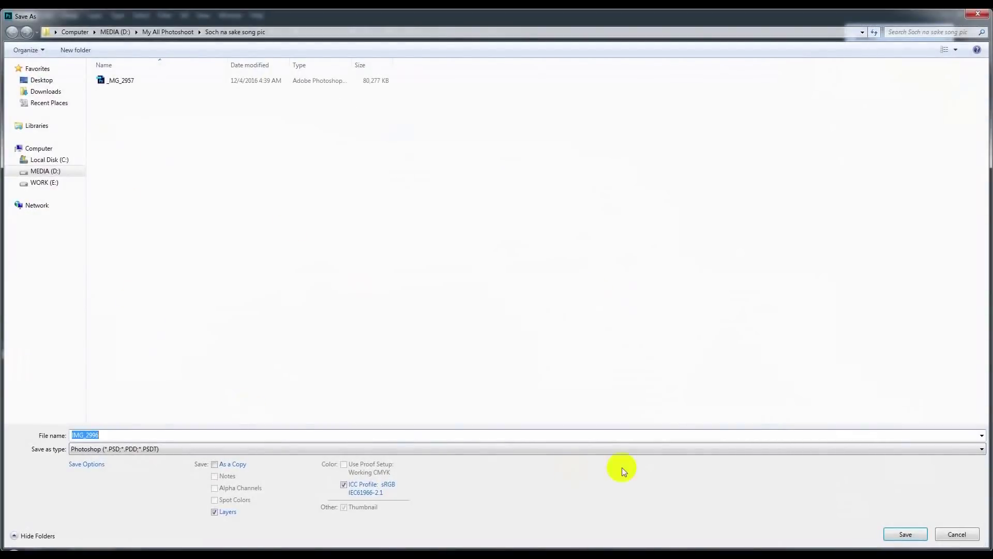
left_click(42, 79)
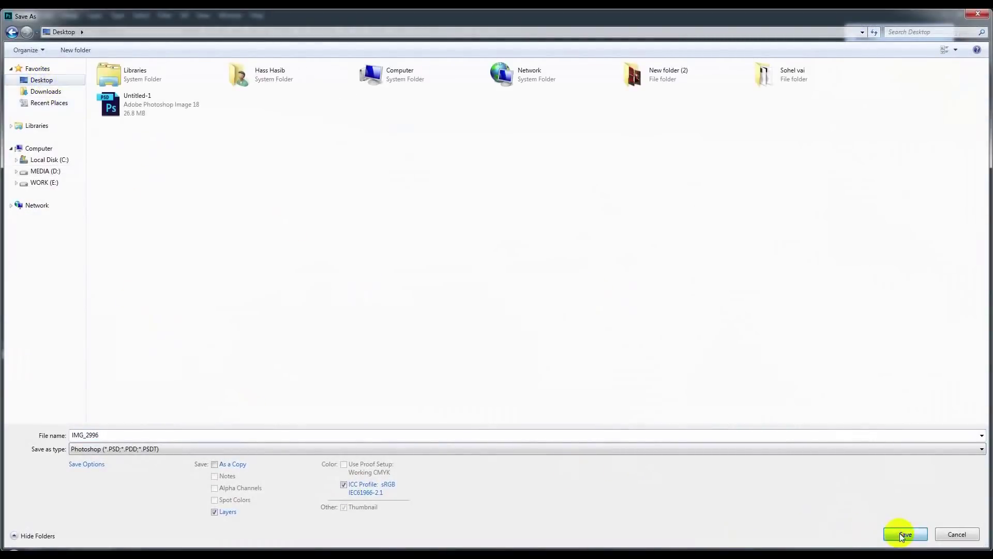
left_click(899, 532)
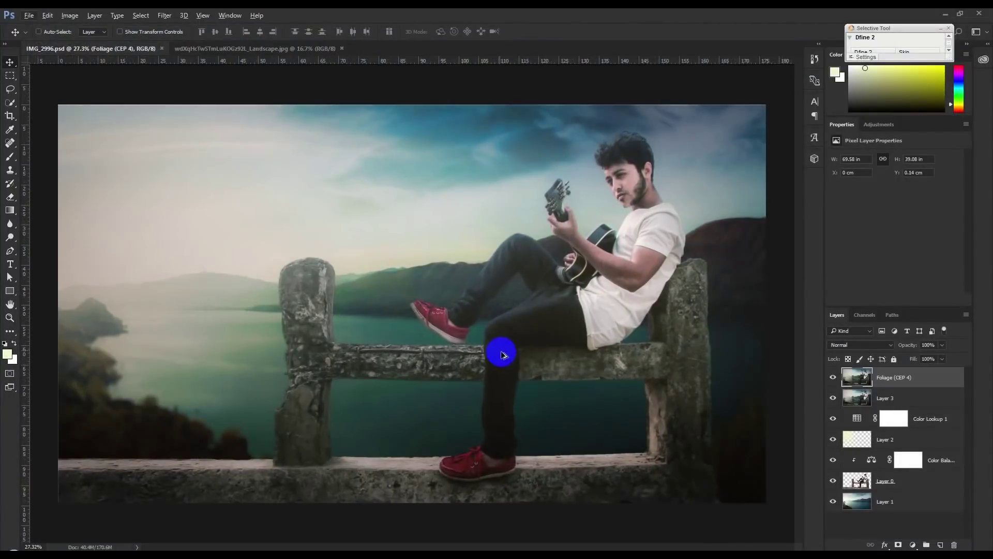
scroll(501, 355, "down", 1)
left_click(833, 439)
scroll(542, 409, "up", 1)
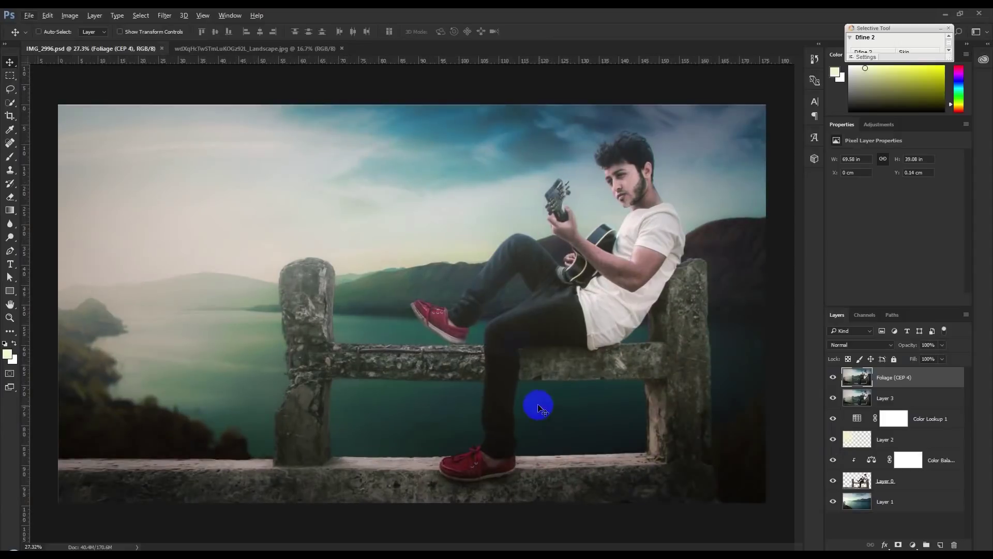